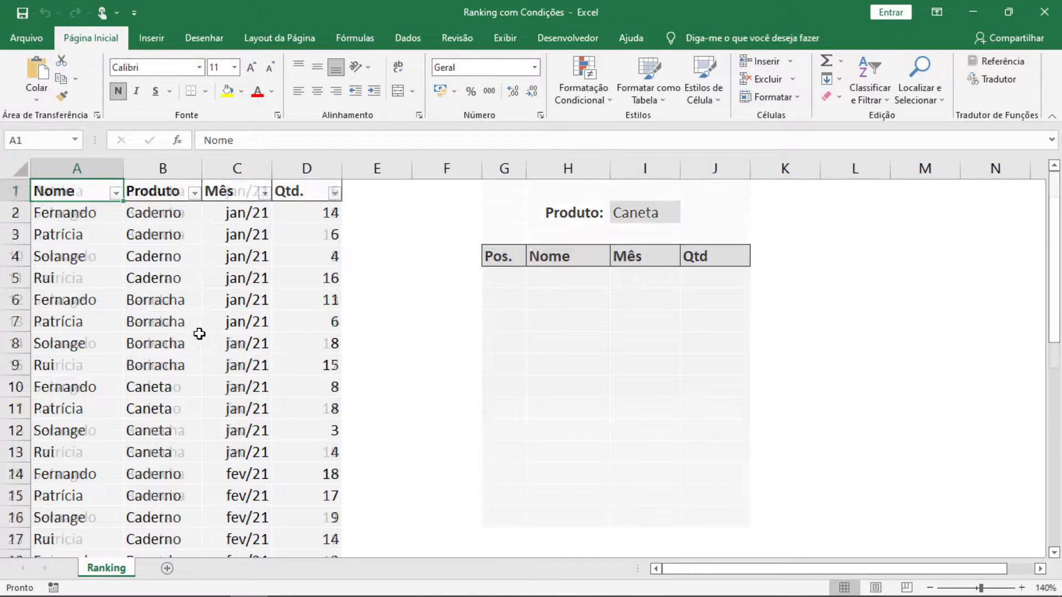
Look through the sales table and the product choices in cell I2, keeping Caneta selected.
scroll(201, 332, "down", 4)
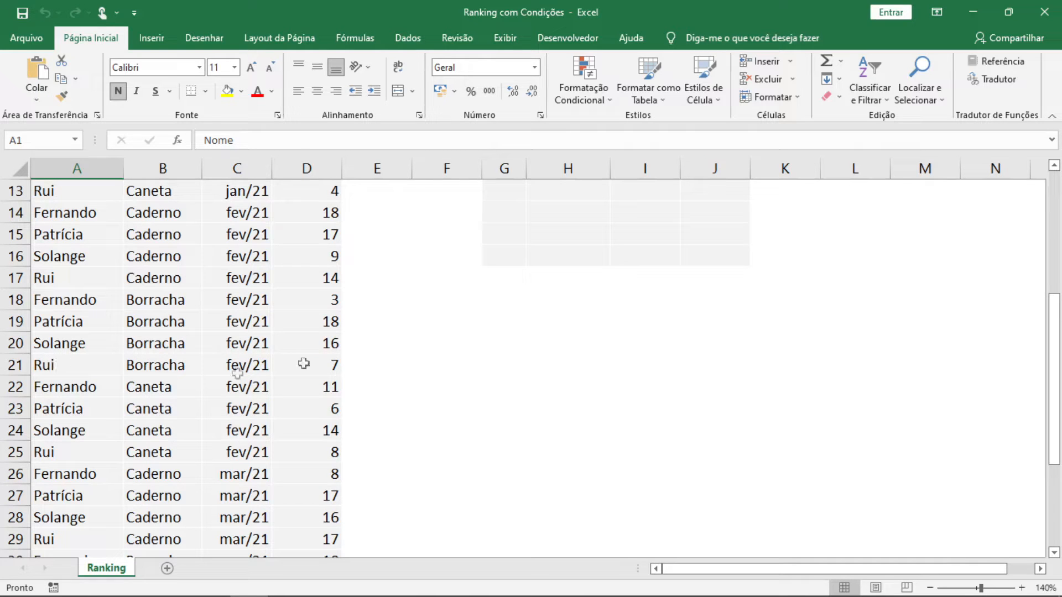
scroll(164, 370, "up", 4)
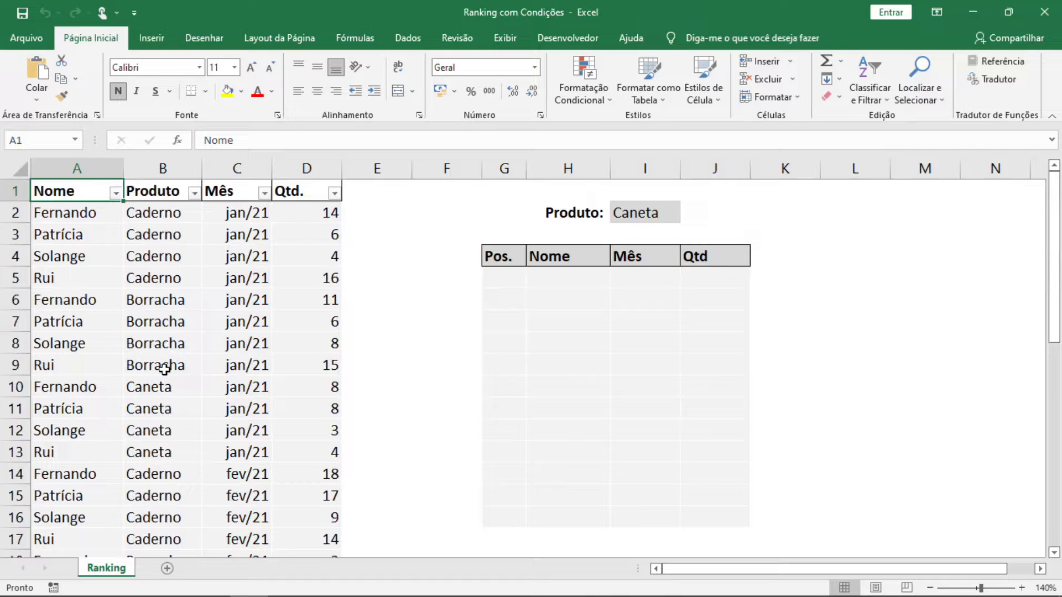
left_click(640, 213)
left_click(686, 215)
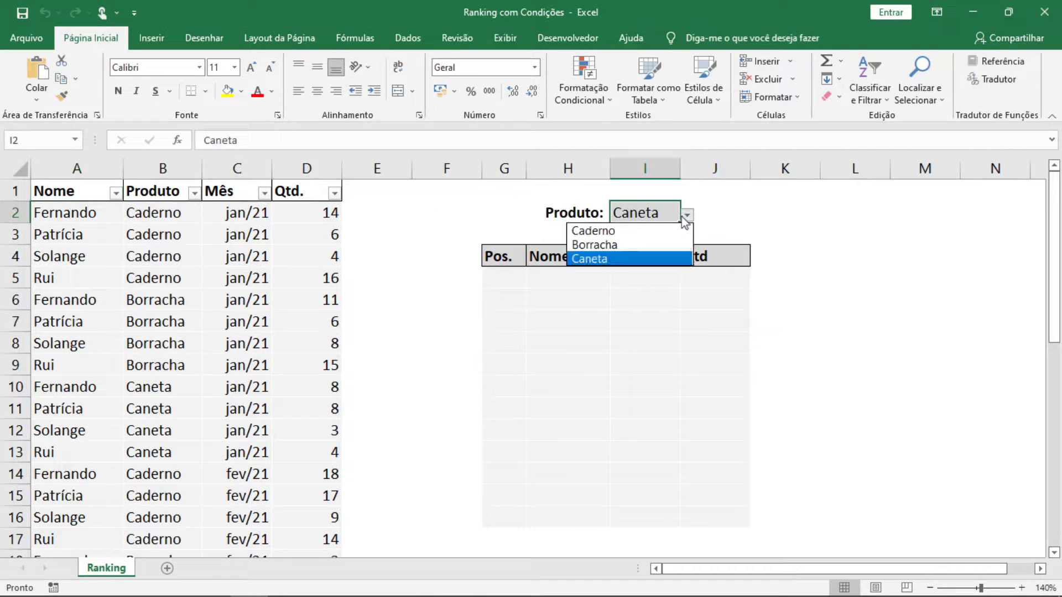
left_click(635, 258)
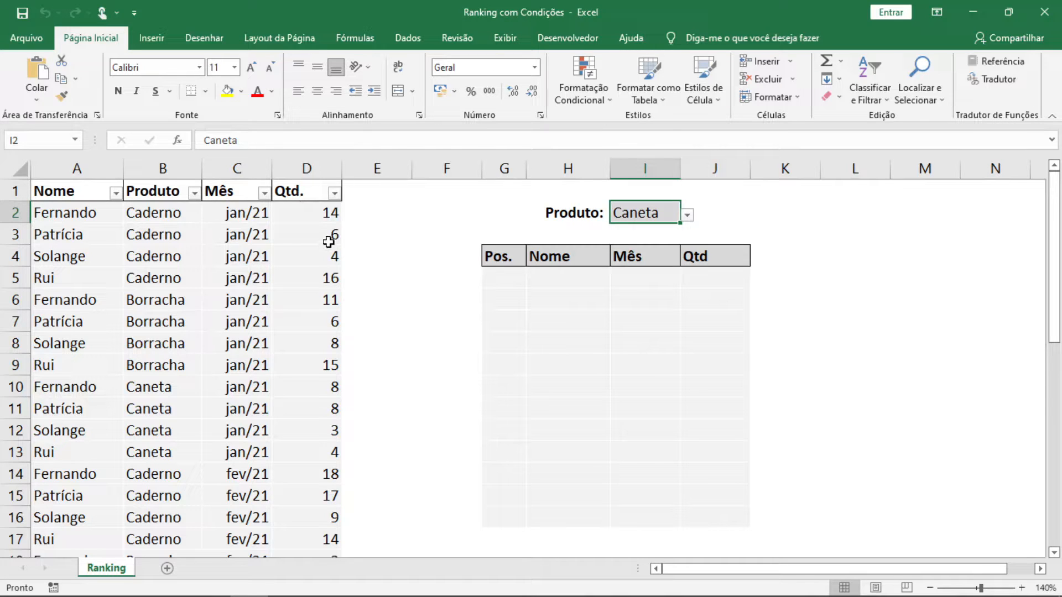
Filter the Produto column to Caneta only and compare the rows that have a quantity of 8.
left_click(194, 193)
left_click(94, 364)
left_click(72, 406)
left_click(109, 507)
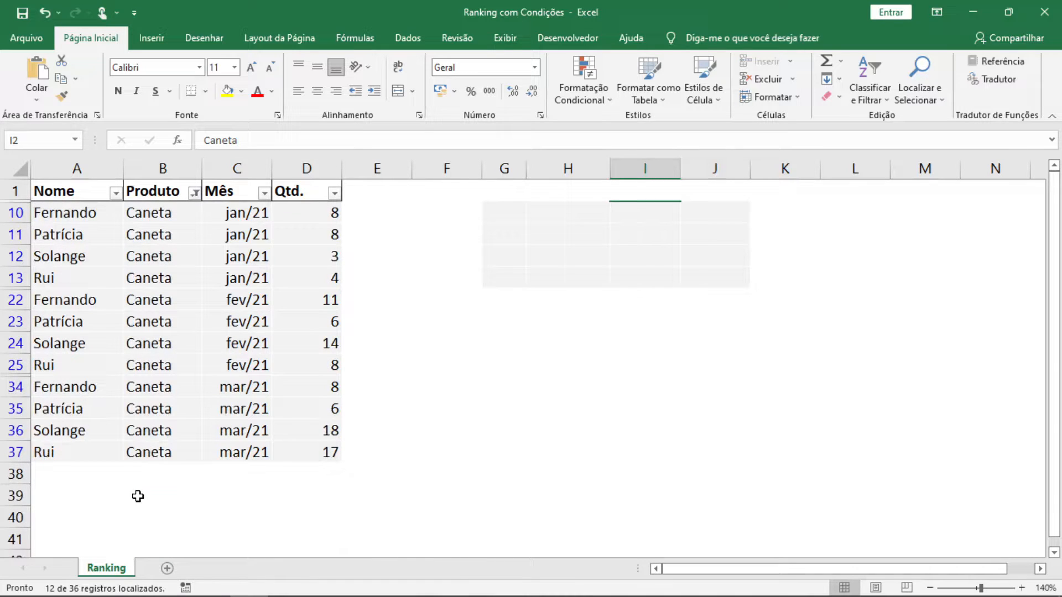
left_click_drag(324, 212, 325, 233)
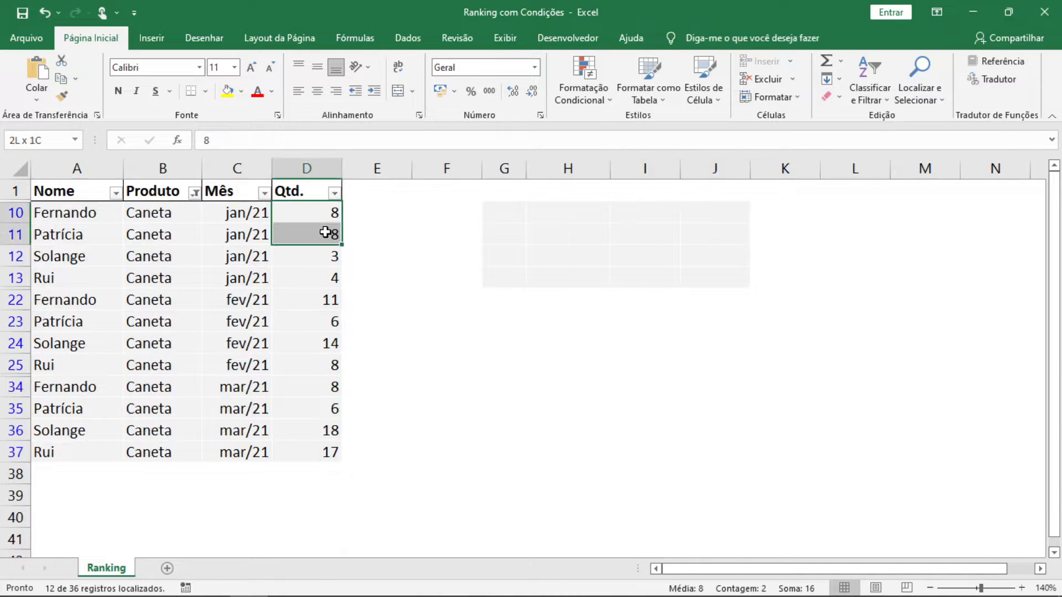
left_click_drag(321, 369, 321, 383)
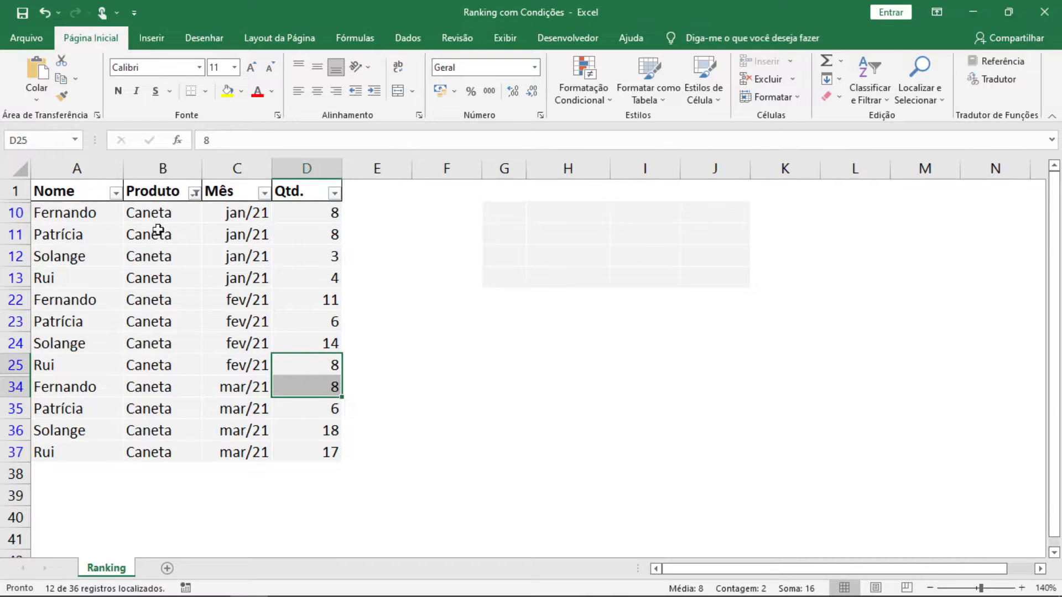
left_click_drag(85, 210, 325, 241)
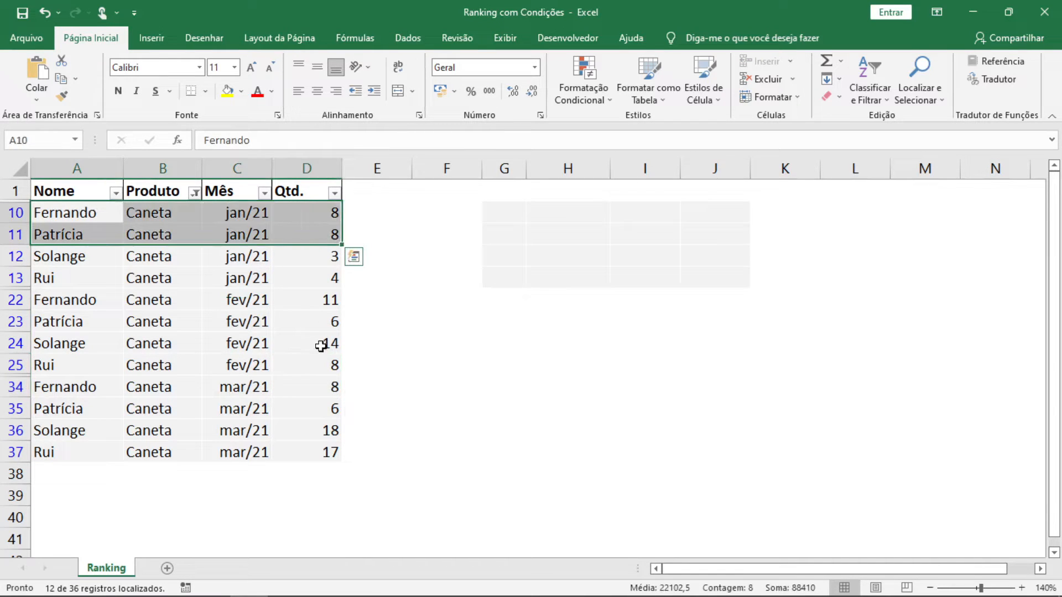
left_click_drag(78, 369, 317, 383)
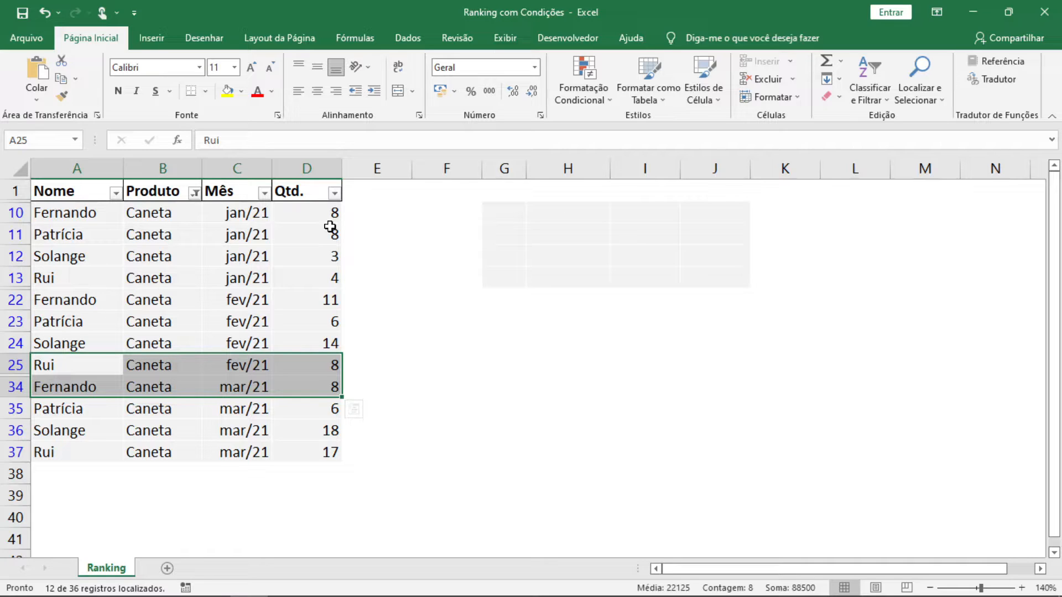
Clear the Produto filter to show every row of the sales table and go to the Qtd. header.
key("Up")
key("Up")
key("Up")
key("Up")
key("Up")
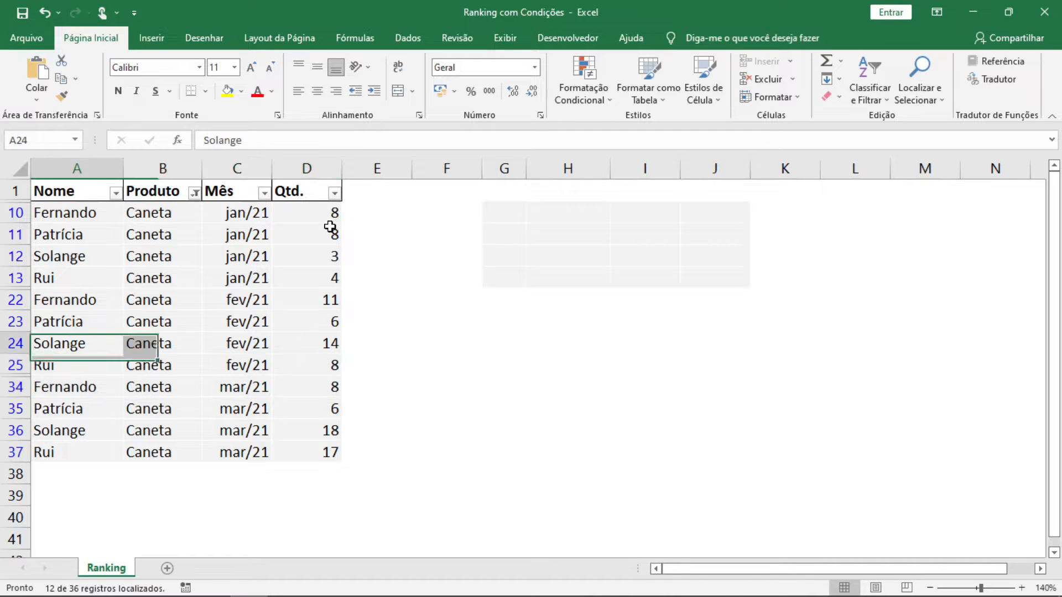
key("Right")
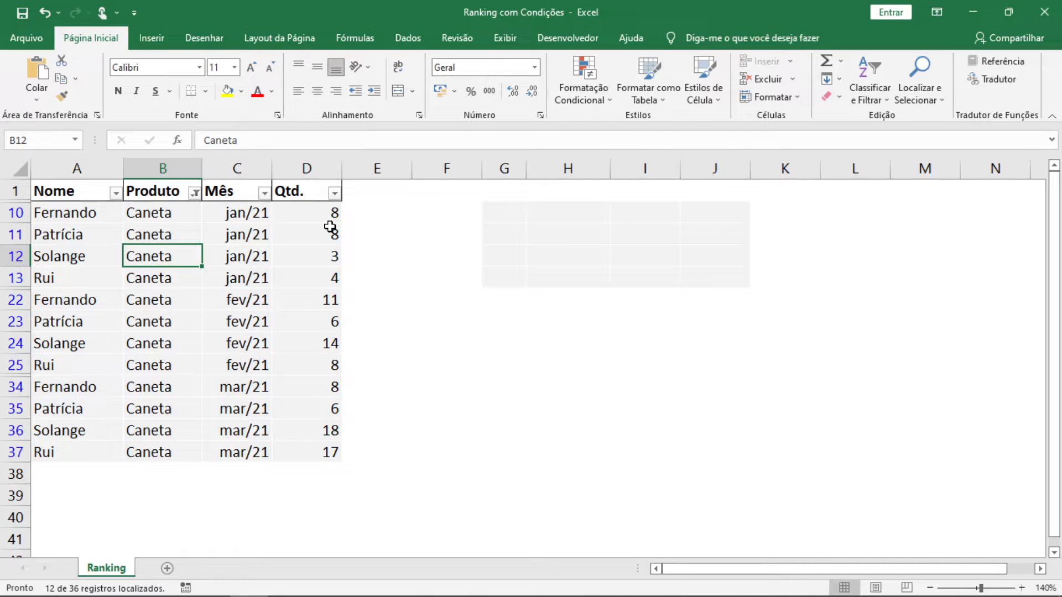
key("alt+s")
key("l")
key("ctrl+Up")
key("ctrl+Right")
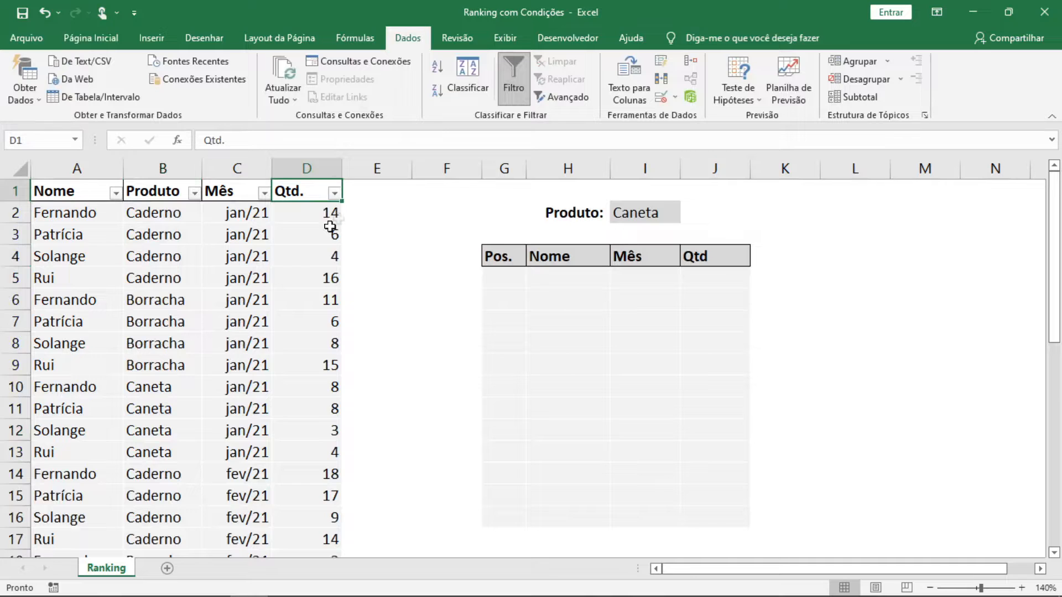
Duplicate the Qtd. column D into the empty column E.
left_click(309, 167)
key("ctrl+c")
left_click(365, 167)
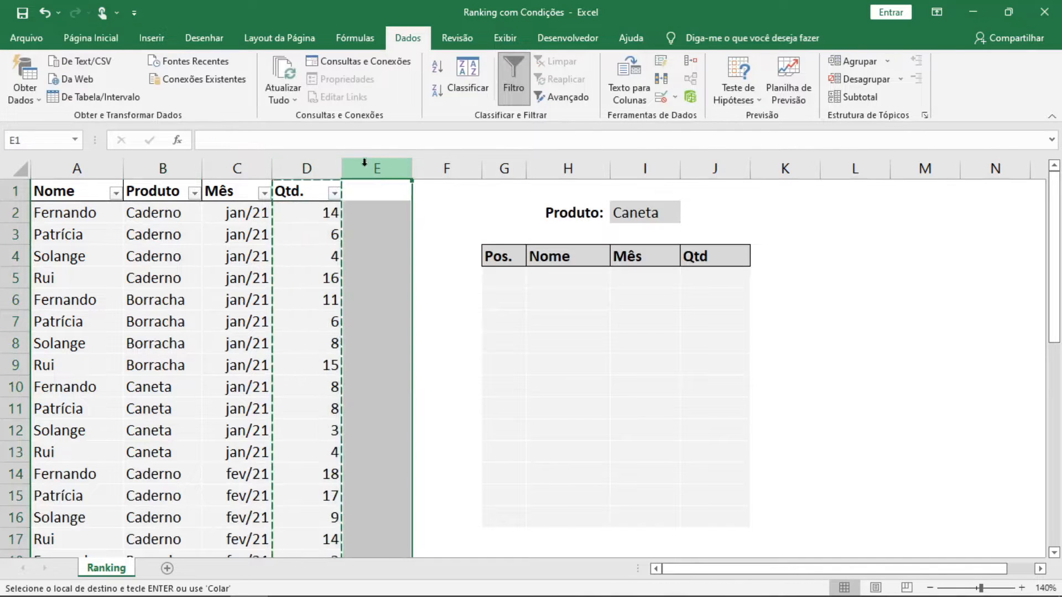
key("ctrl+v")
Fill cells E2:E37 with a light yellow from the standard colours.
left_click(381, 206)
key("ctrl+shift+Down")
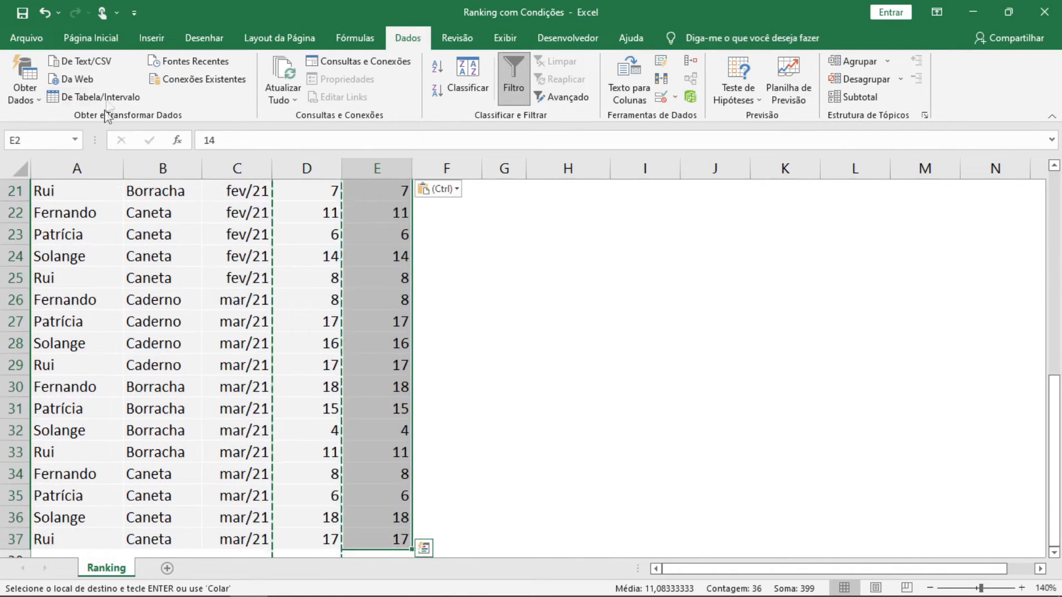
left_click(114, 40)
left_click(241, 91)
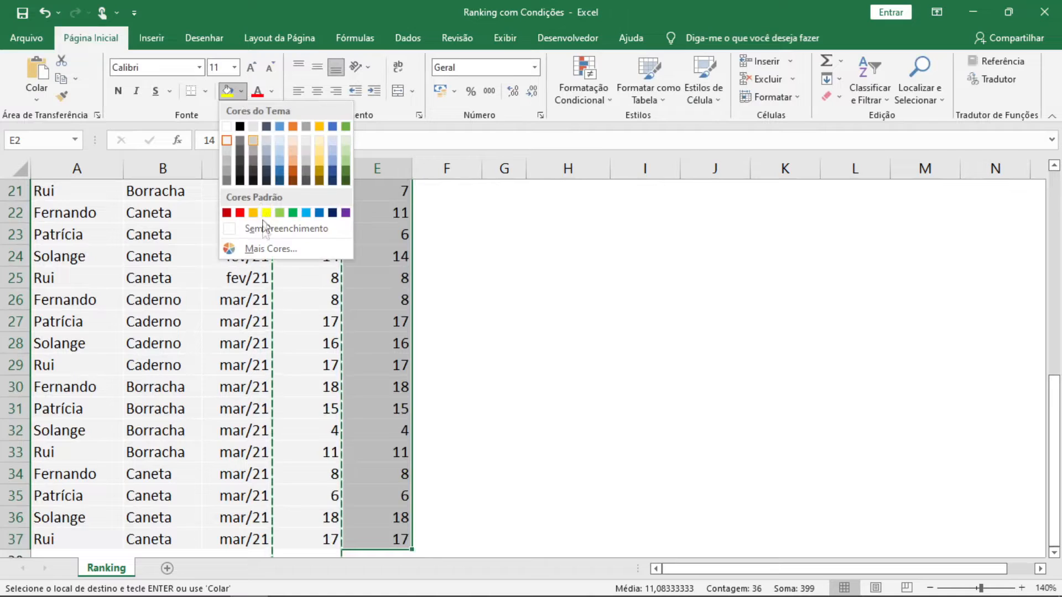
left_click(265, 247)
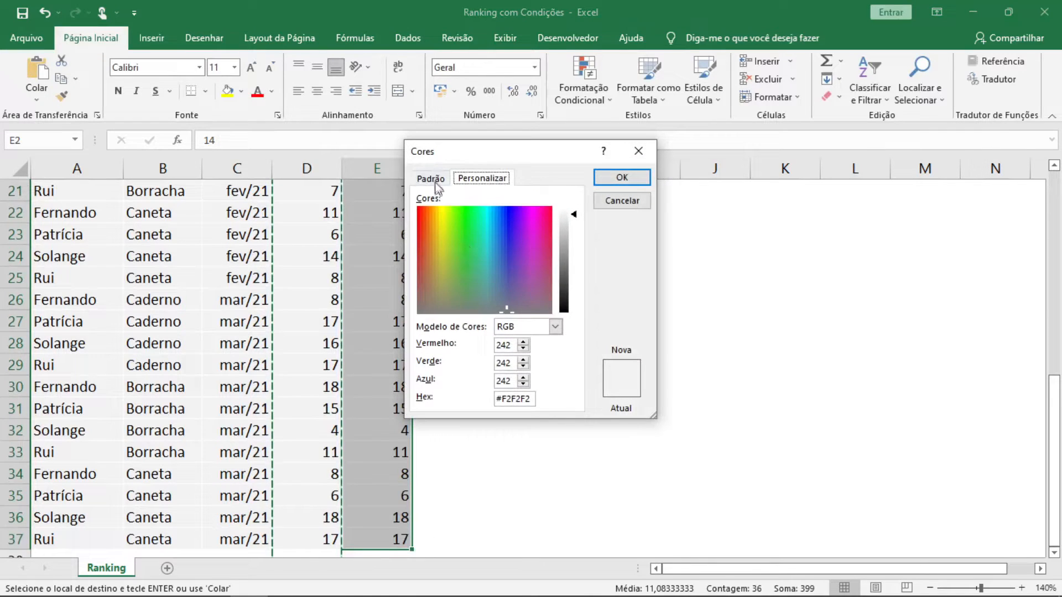
left_click(430, 178)
double_click(477, 288)
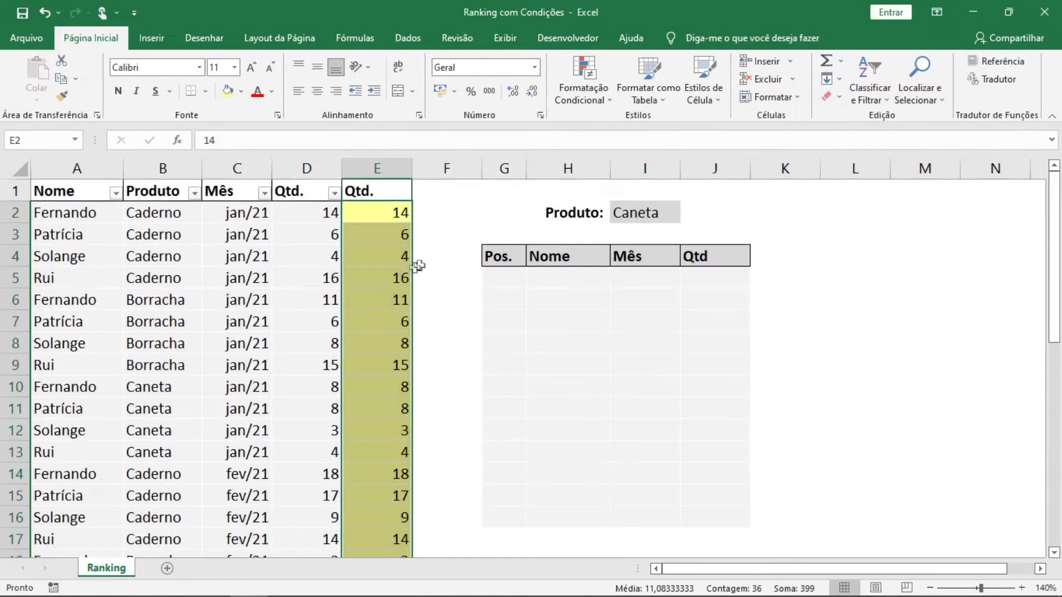
Remove and reapply the table's AutoFilter so that it also covers the new Qtd. column E.
key("ctrl+Home")
key("alt")
key("s")
key("t")
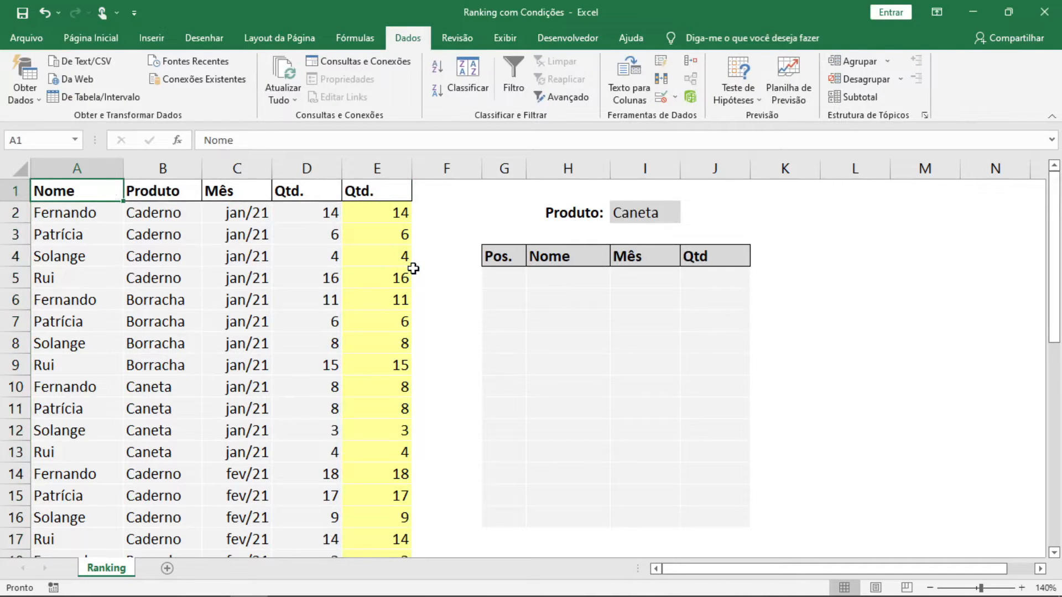
key("Down")
key("Right")
key("Right")
key("Right")
key("Right")
key("alt")
key("s")
key("t")
key("Down")
key("Up")
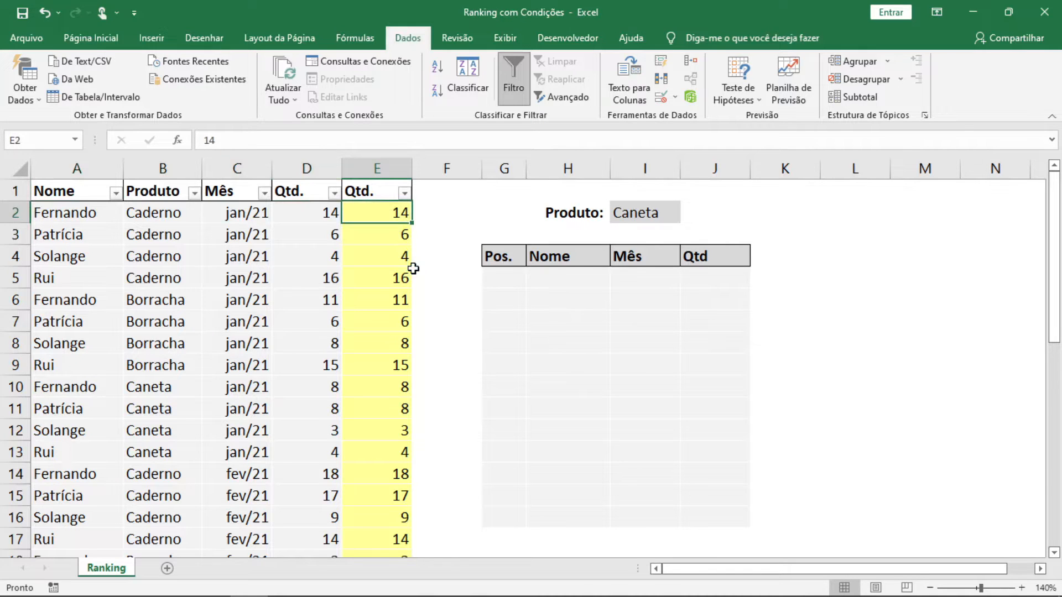
Clear the copied quantities from E2:E37, keeping the header and the yellow fill.
key("ctrl+shift+Down")
key("Delete")
key("ctrl+Up")
key("Down")
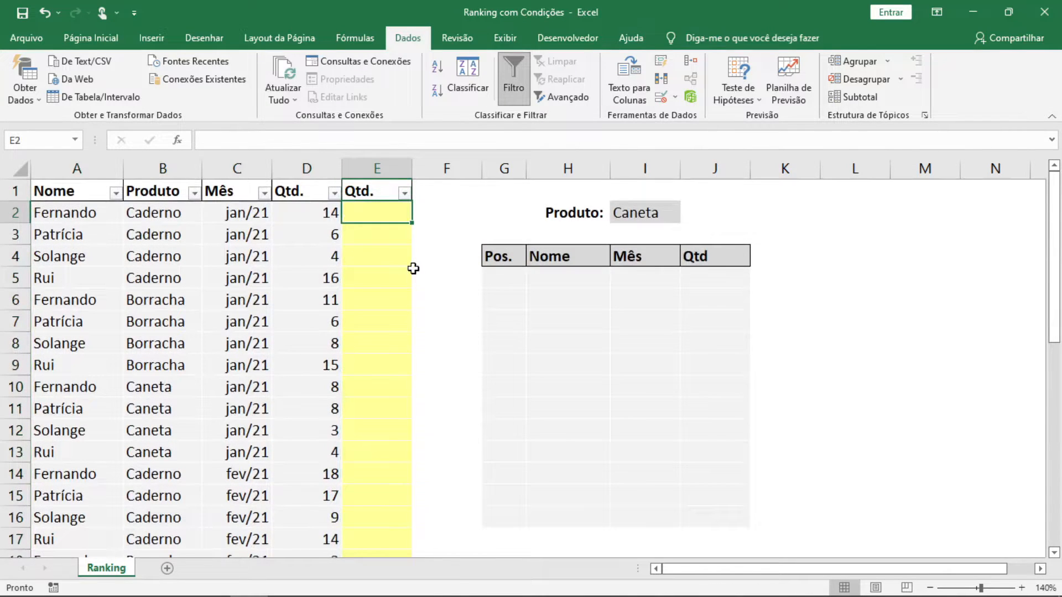
Enter the tie-breaking formula =D2+LIN(A1)/1000000 in cell E2.
type("=")
key("Left")
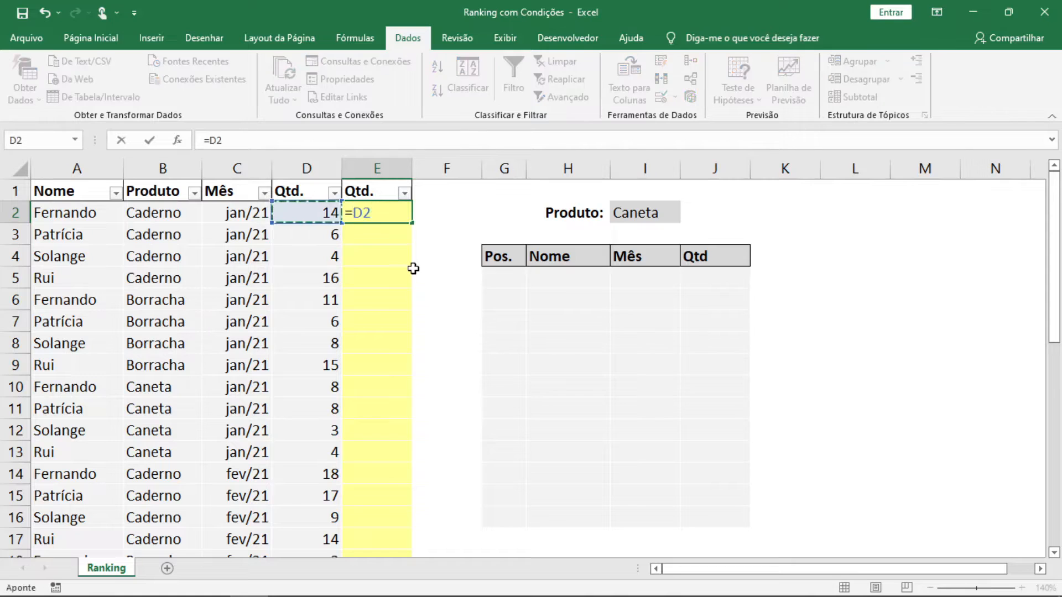
type("+")
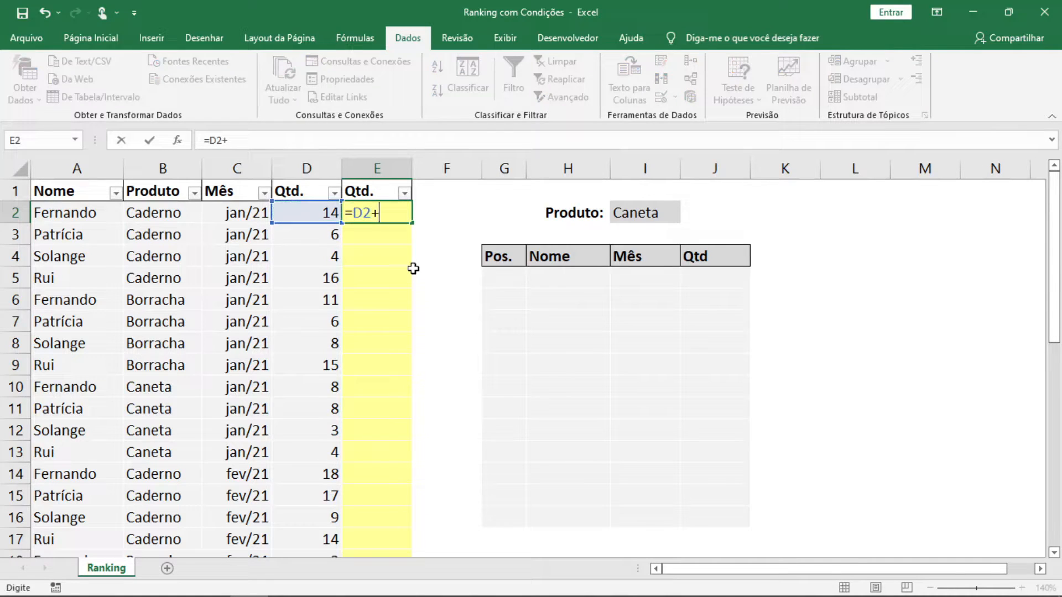
type("lin(")
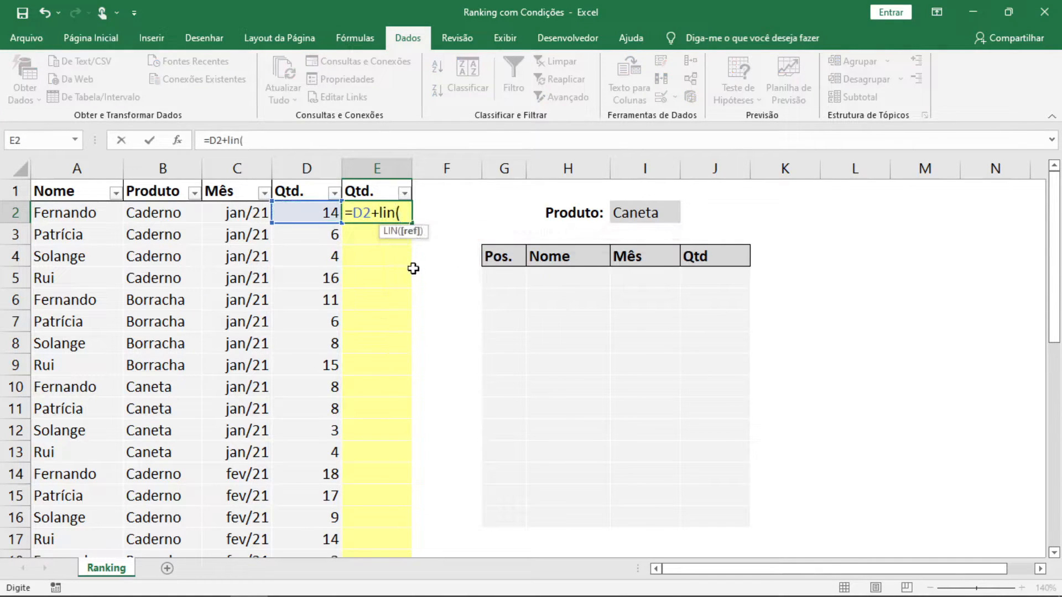
type("a1)/")
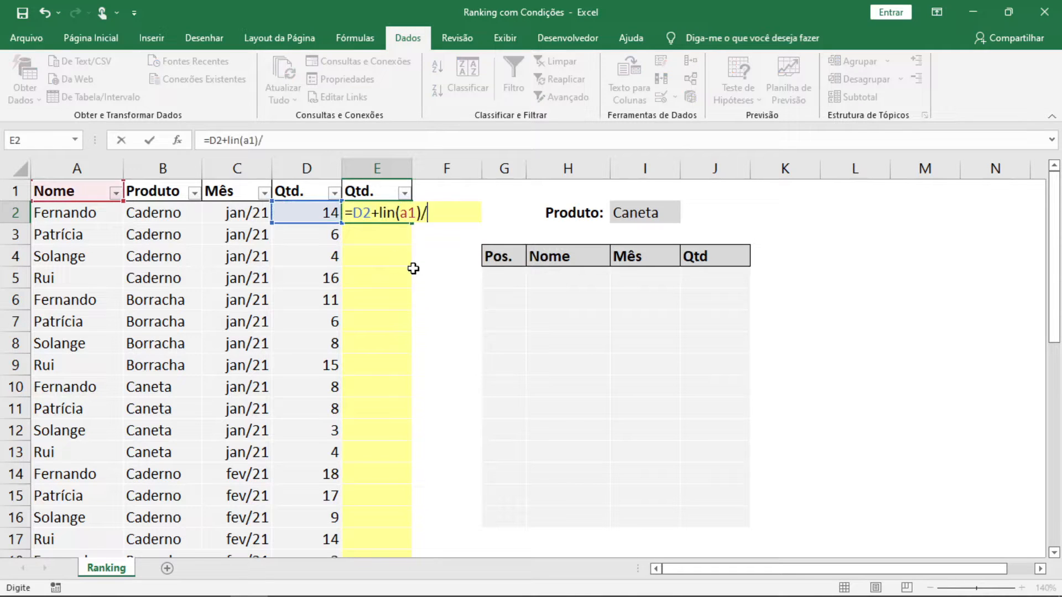
type("1000000")
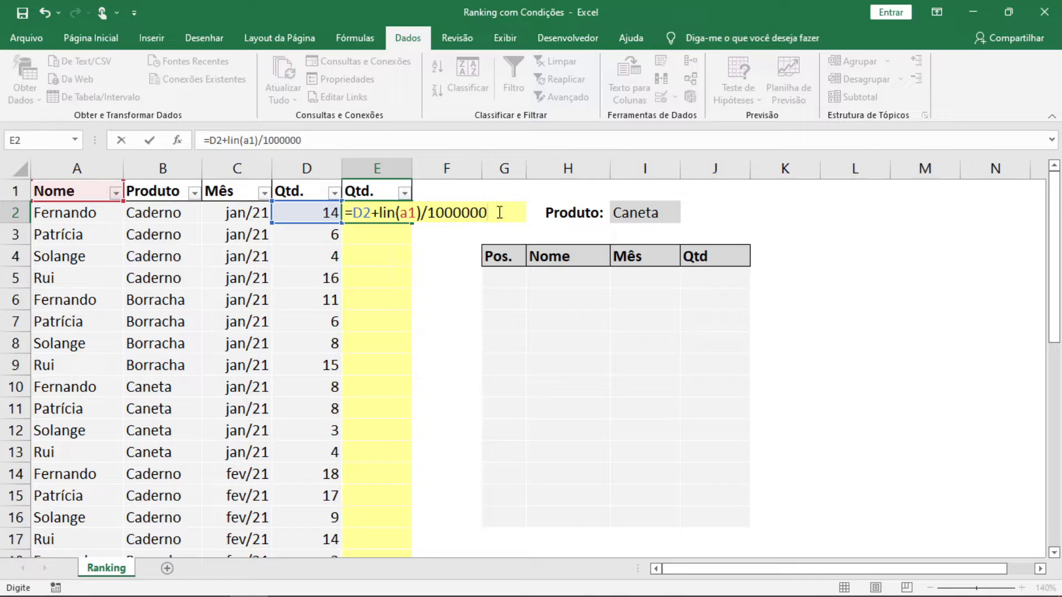
key("Return")
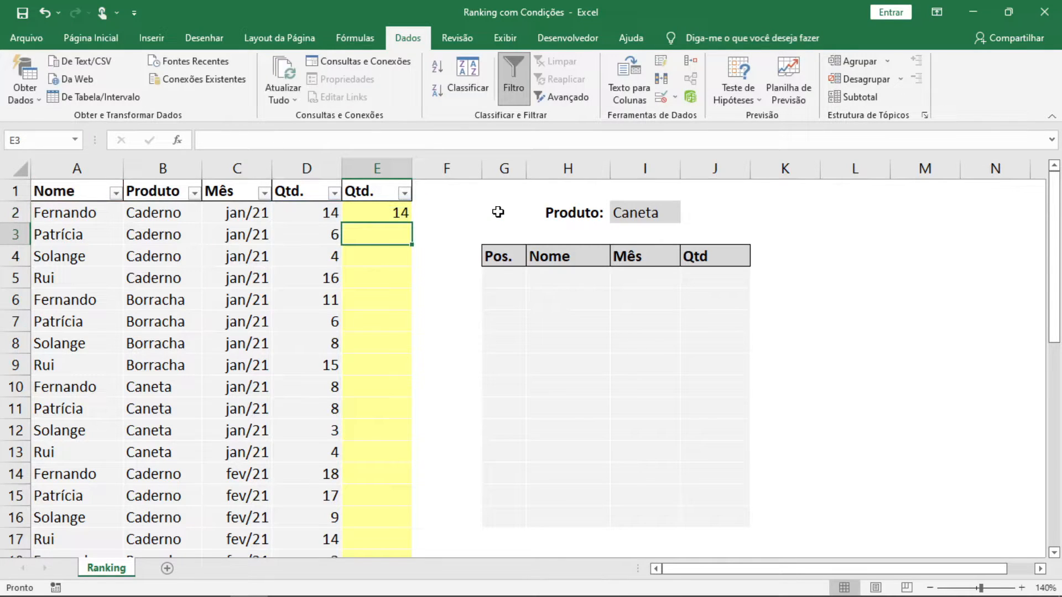
Show cell E2 with six decimal places and fill its formula down column E for all table rows.
left_click(362, 208)
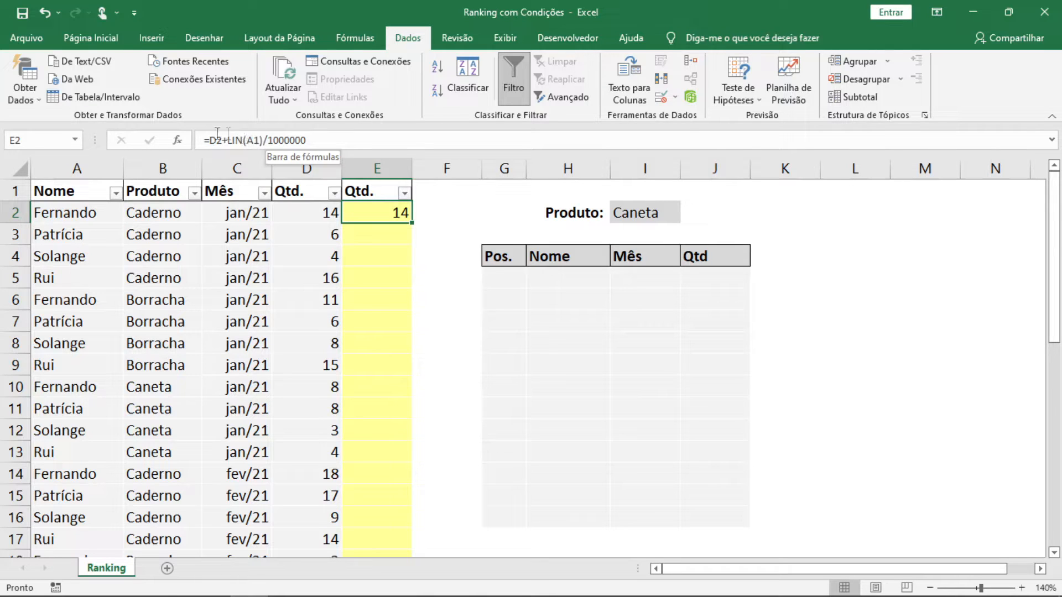
left_click(87, 38)
left_click(518, 95)
left_click(519, 95)
left_click(519, 95)
left_click(519, 95)
left_click(519, 95)
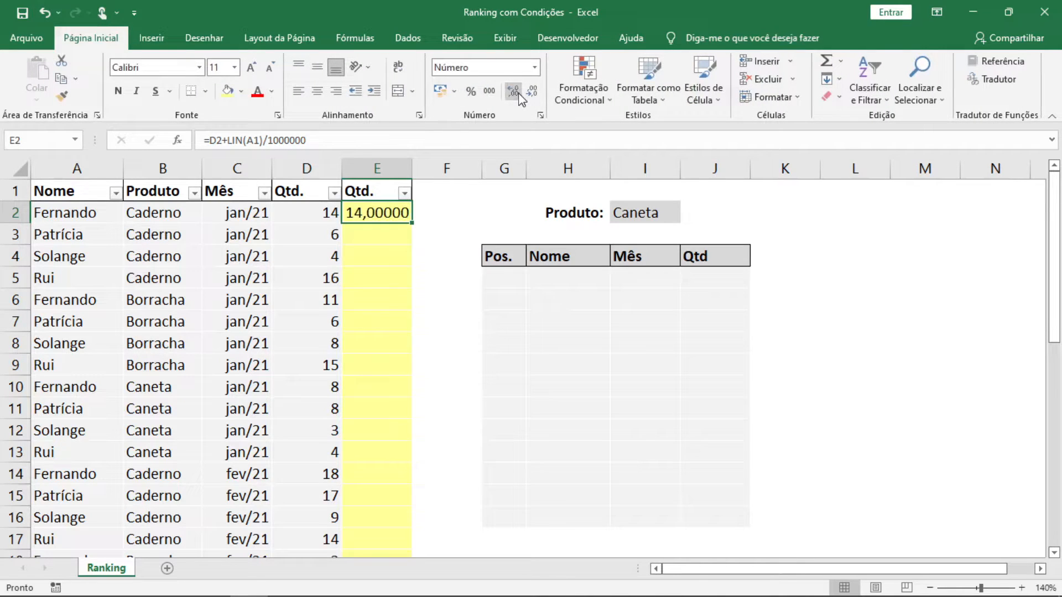
left_click(519, 95)
left_click(519, 95)
left_click(532, 91)
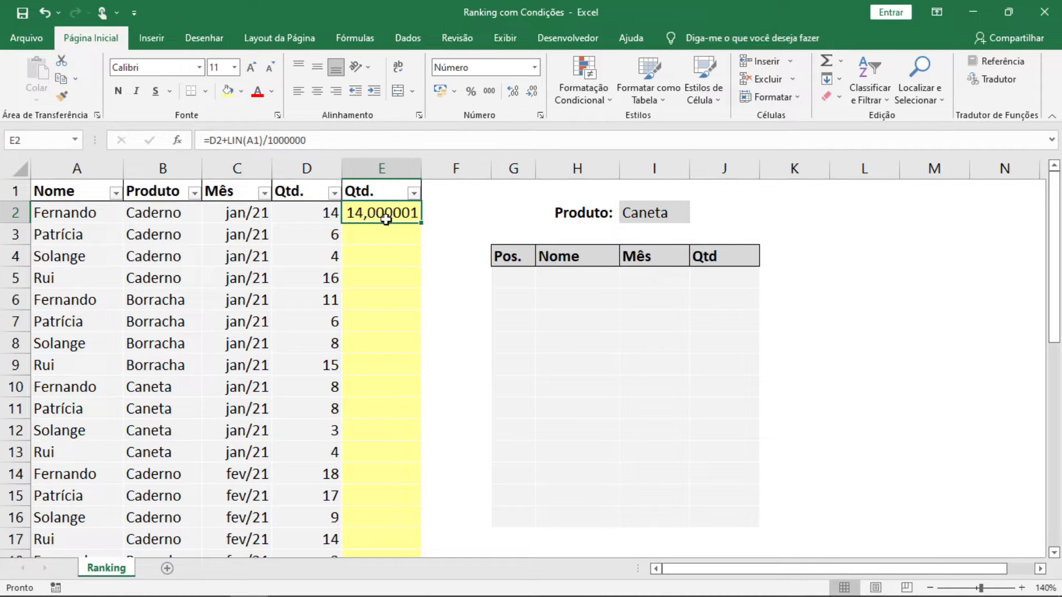
double_click(422, 225)
left_click(428, 216)
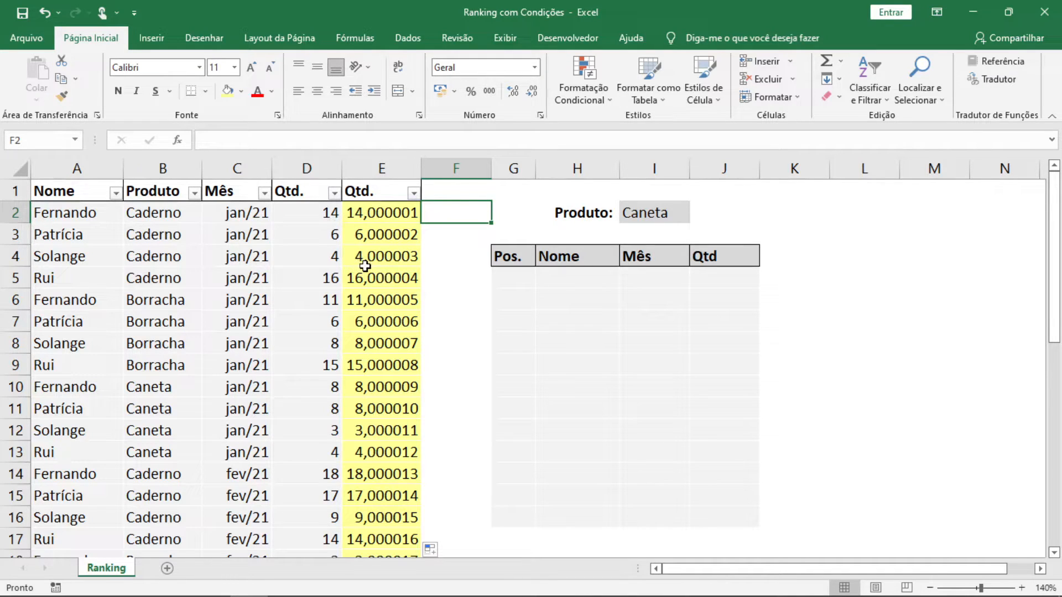
Filter the Produto column to Caneta and compare the original quantities with the adjusted ones in column E.
left_click(194, 193)
left_click(105, 365)
left_click(67, 407)
left_click(108, 507)
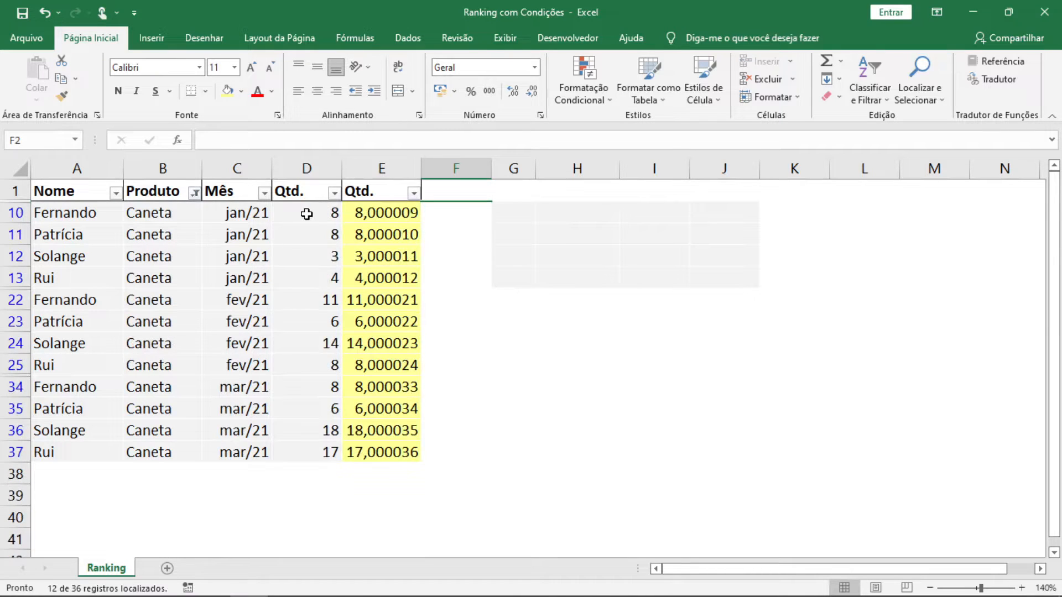
left_click_drag(306, 214, 313, 452)
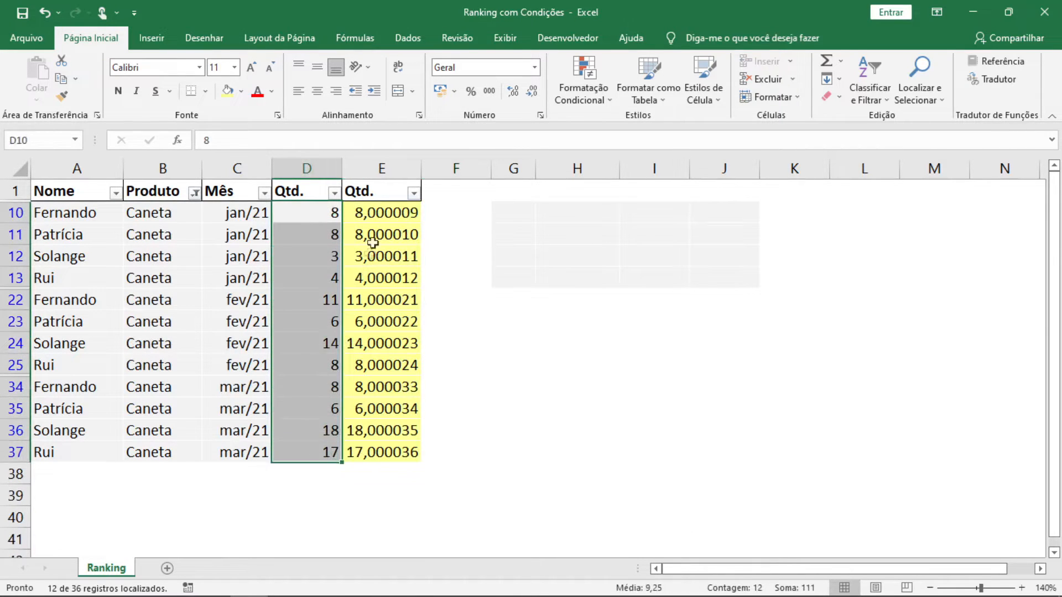
left_click(372, 213)
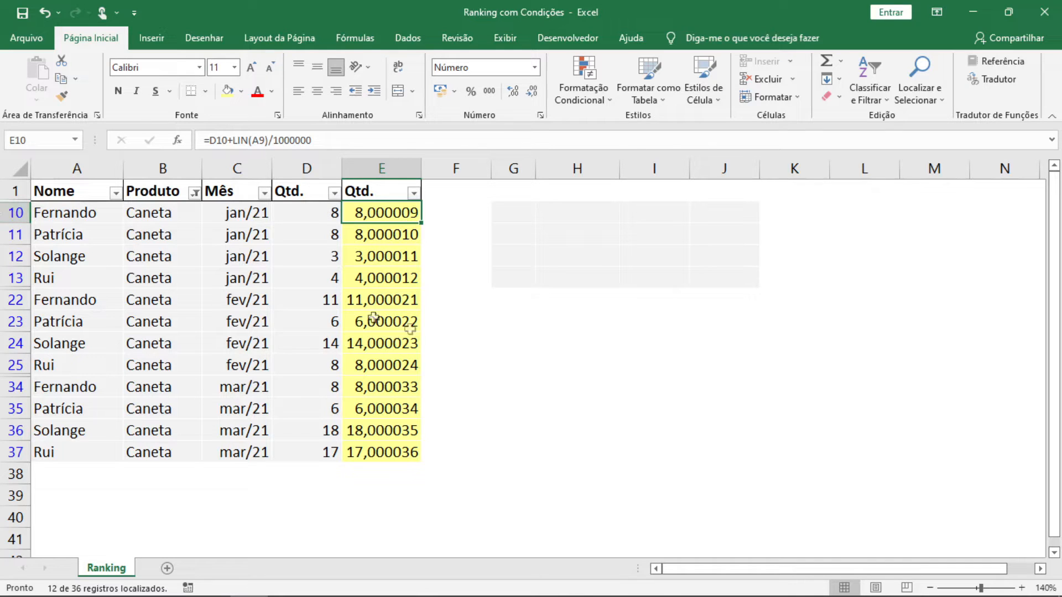
Clear the Produto filter and go through the first adjusted quantities in column E down to E6.
key("alt+s")
key("l")
key("ctrl+Up")
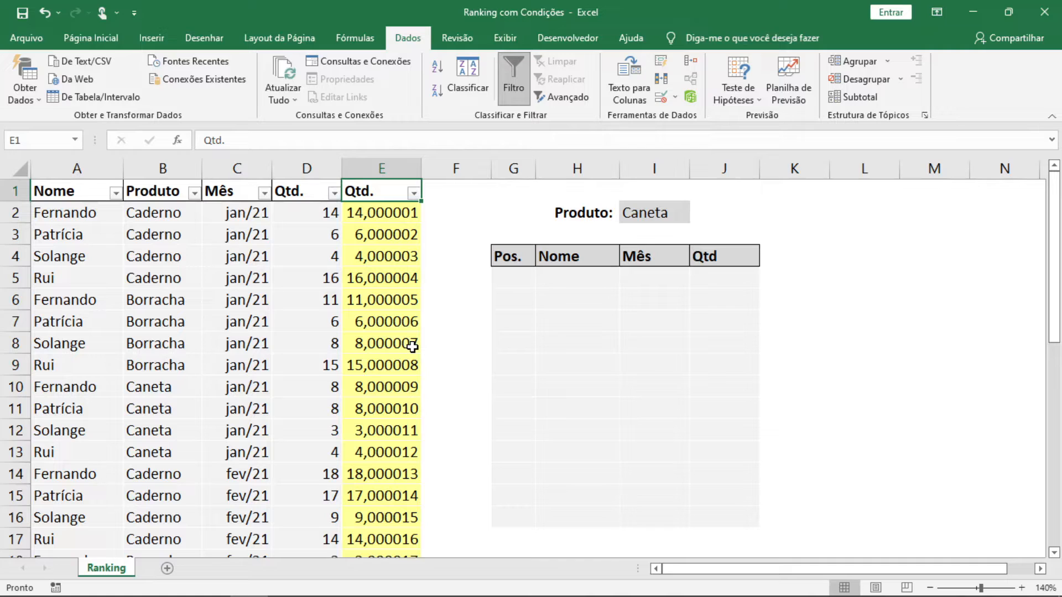
key("Down")
key("Down")
key("Down")
key("Down")
key("Down")
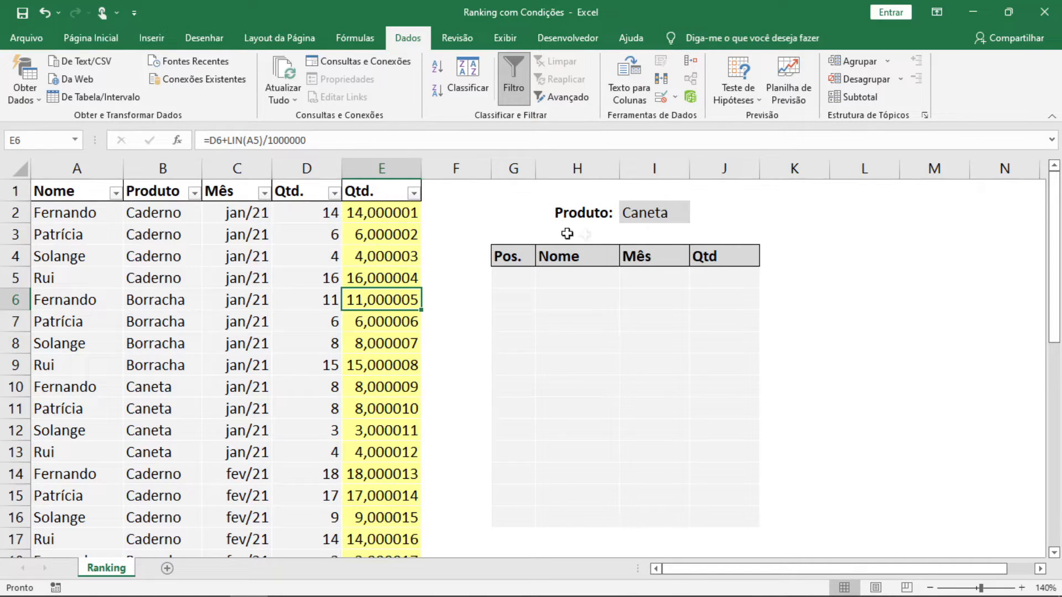
Fill cell J5 under the Qtd header with a slightly darker grey.
left_click(718, 275)
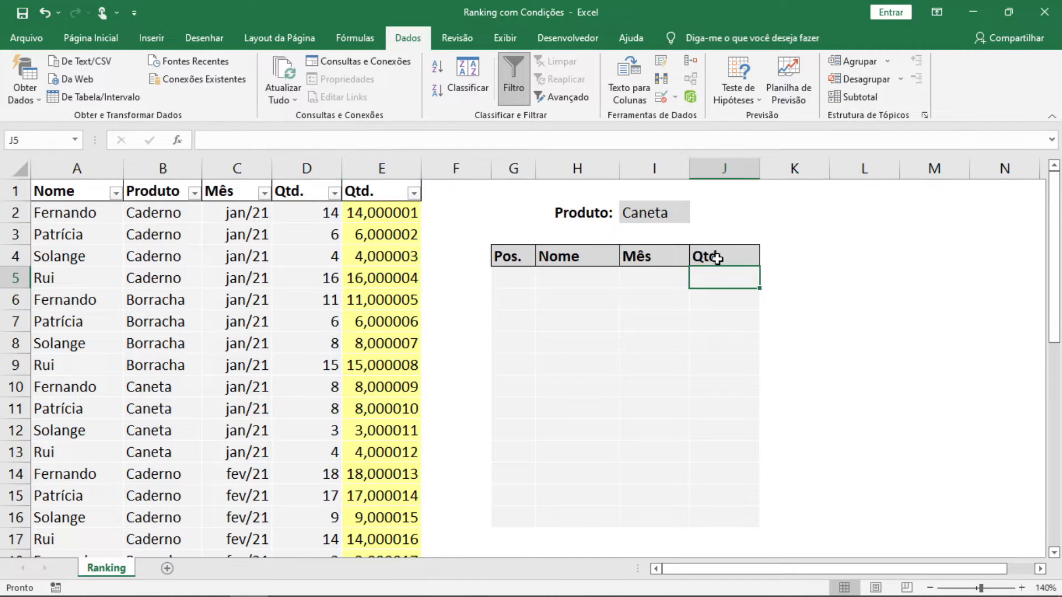
left_click(91, 37)
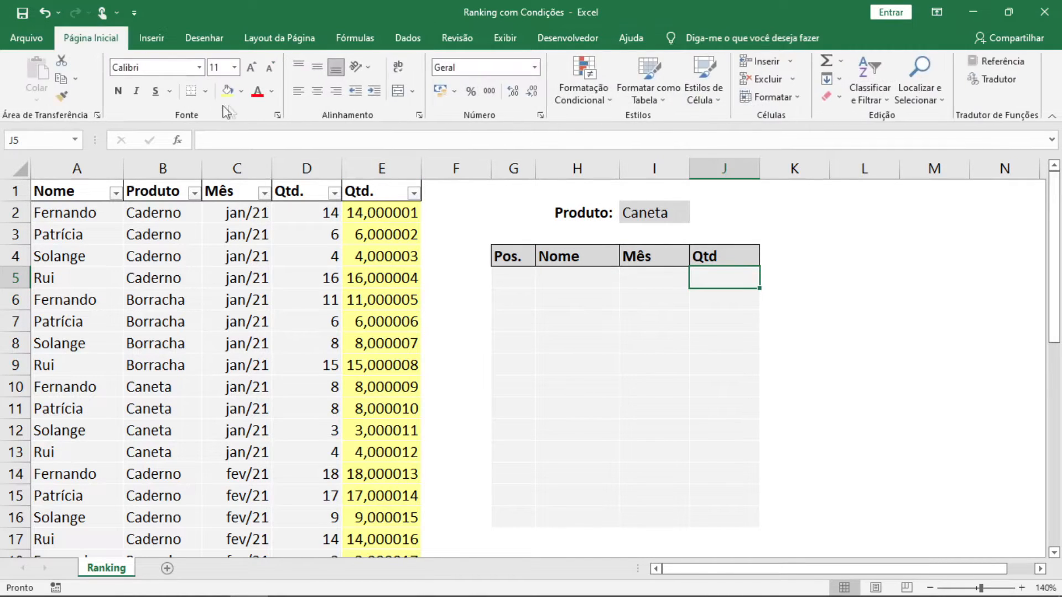
left_click(241, 92)
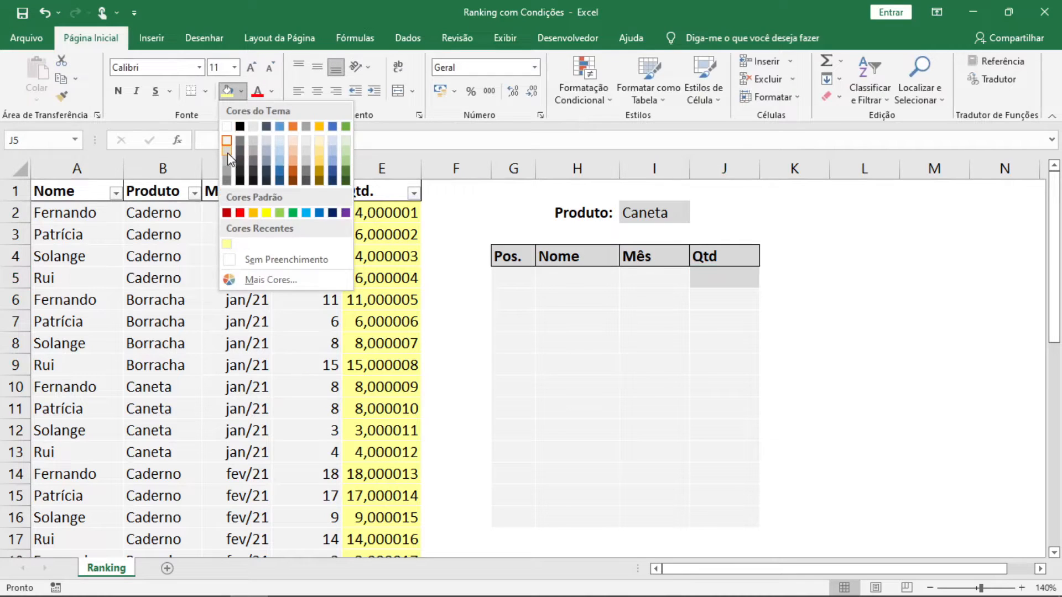
left_click(227, 152)
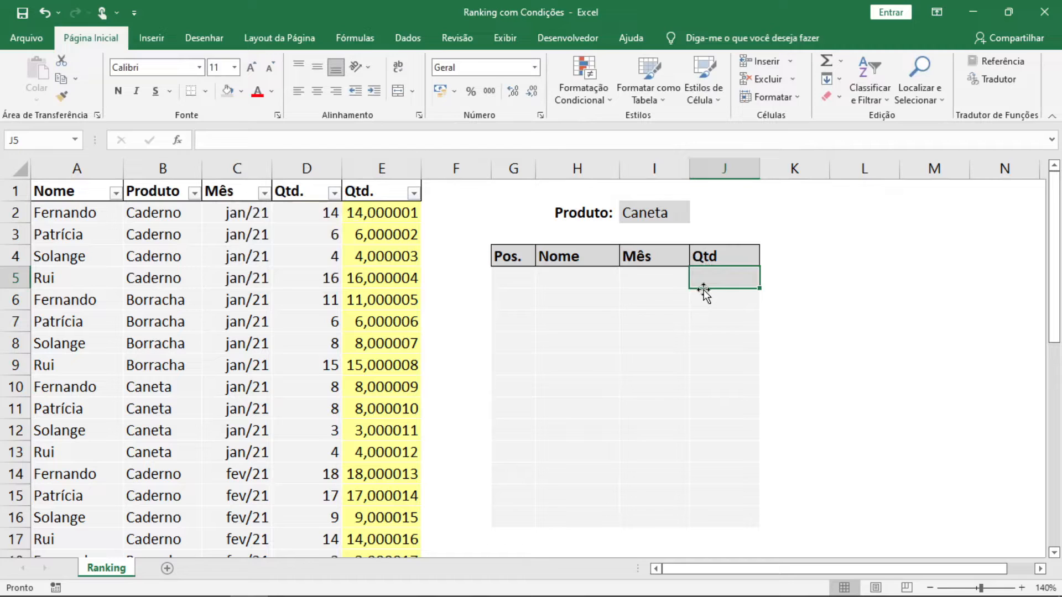
Enter the formula =MÁXIMOSES(E2:E37;B2:B37;I2) in cell J5 to get the selected product's highest adjusted quantity.
type("=máxim")
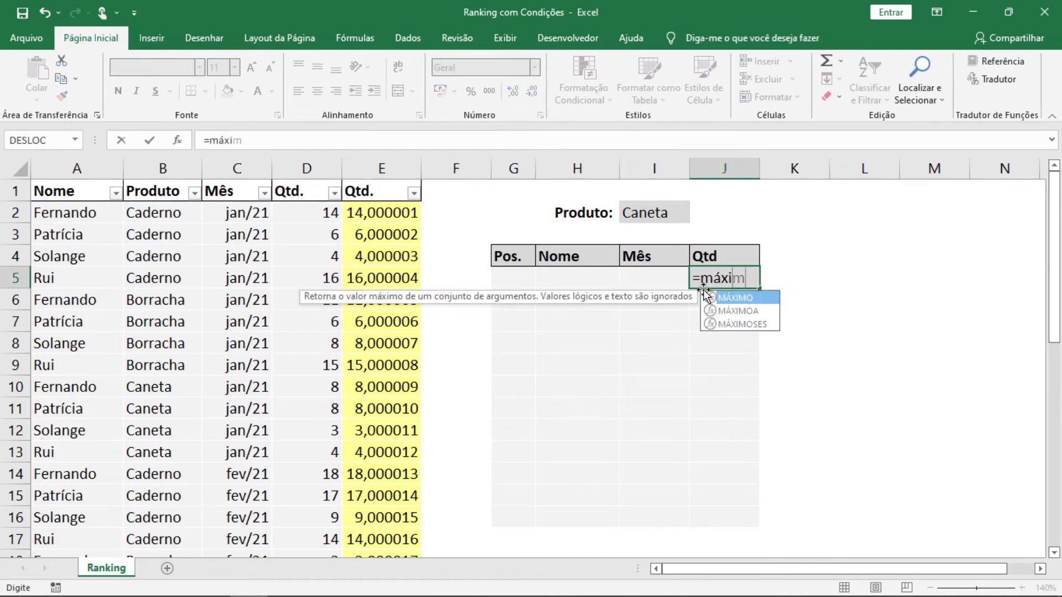
type("oses(")
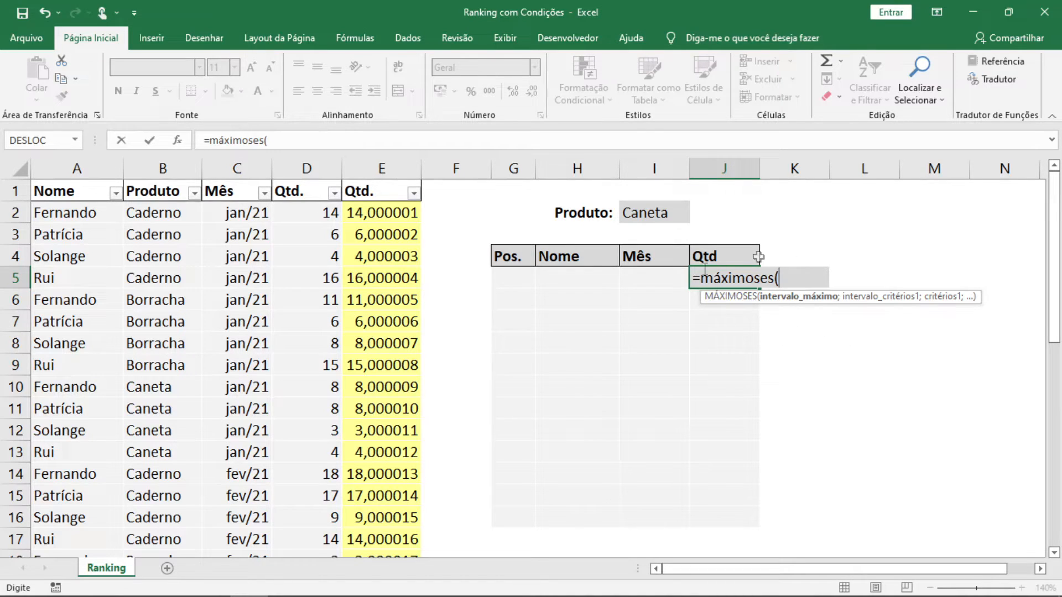
left_click_drag(408, 212, 396, 520)
scroll(434, 452, "up", 5)
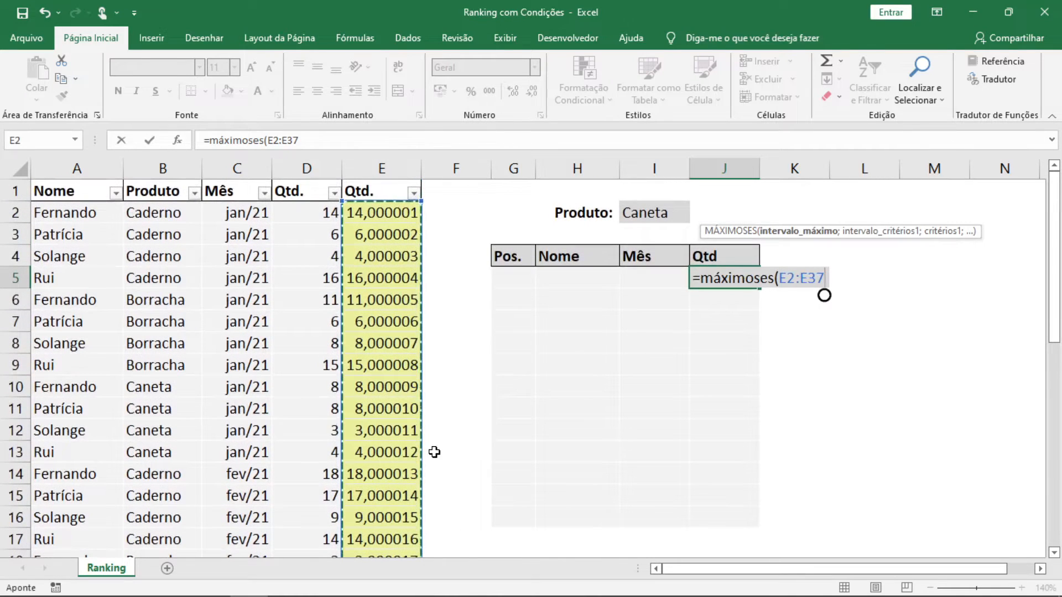
type(";")
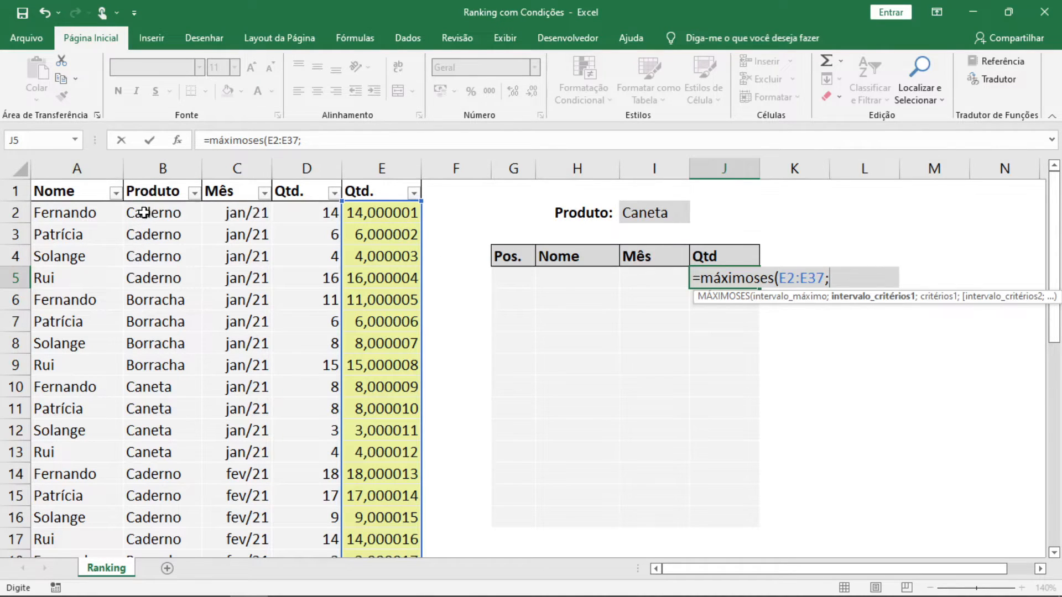
left_click_drag(143, 212, 174, 519)
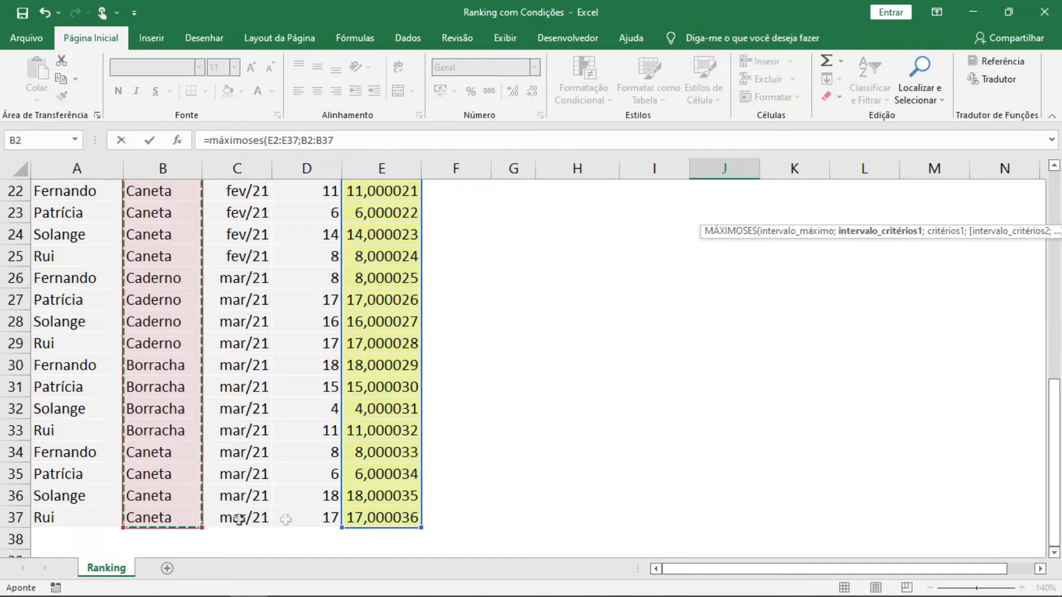
scroll(301, 426, "up", 7)
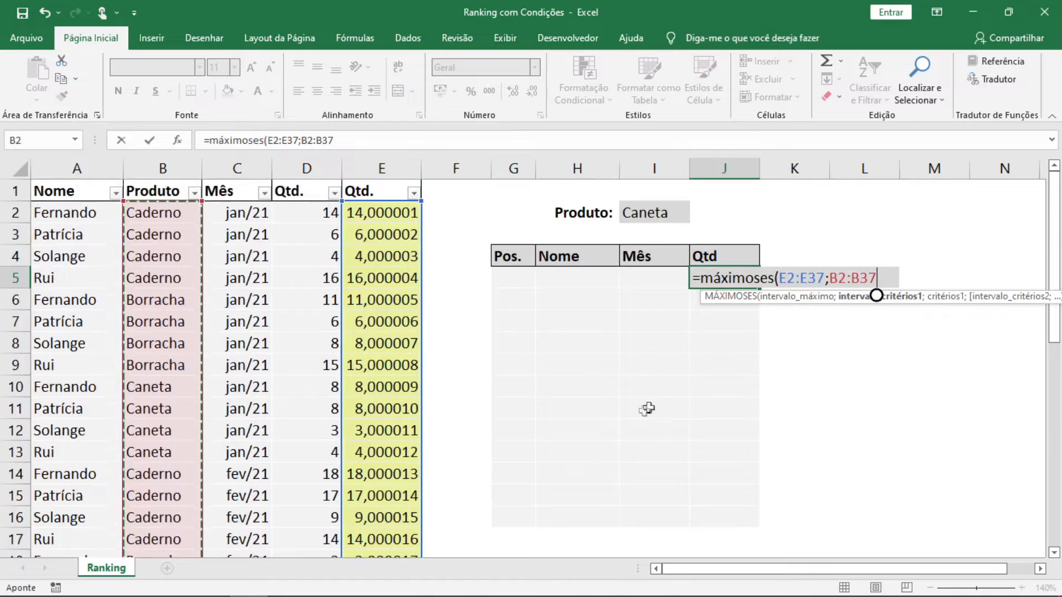
type(";")
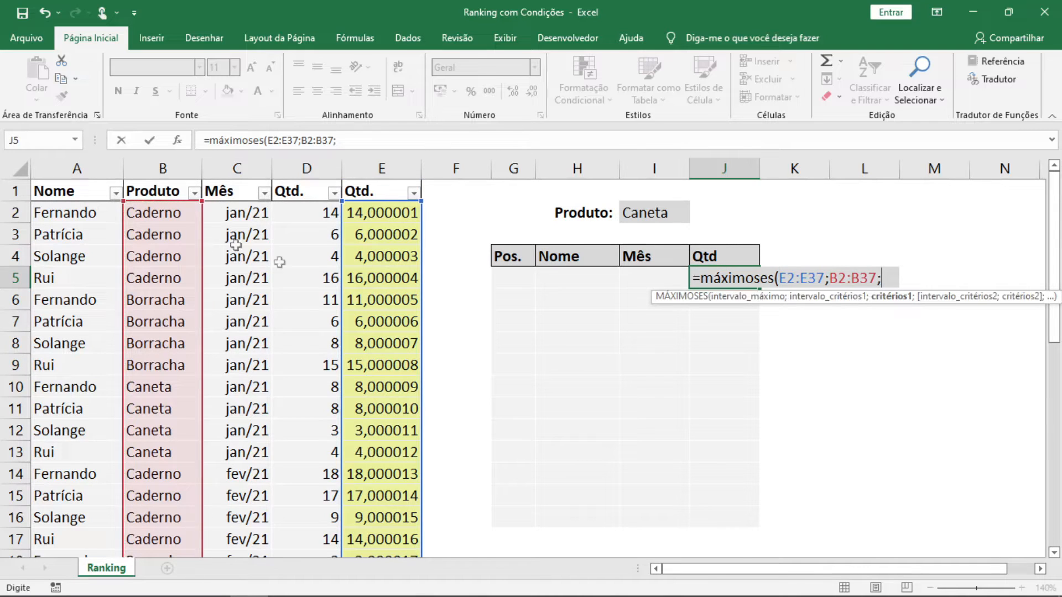
left_click(666, 214)
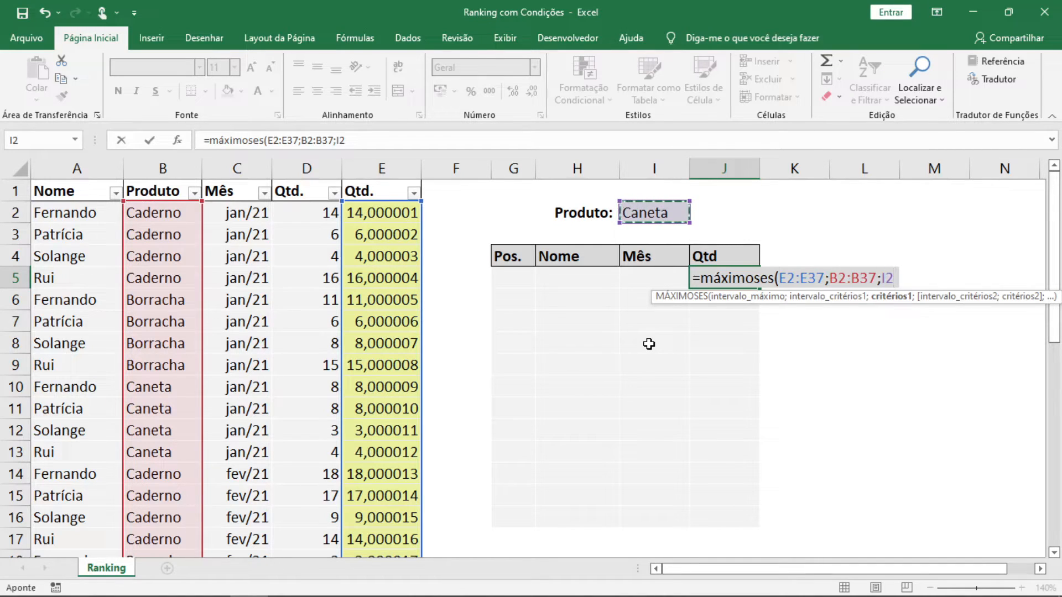
type(")")
key("Return")
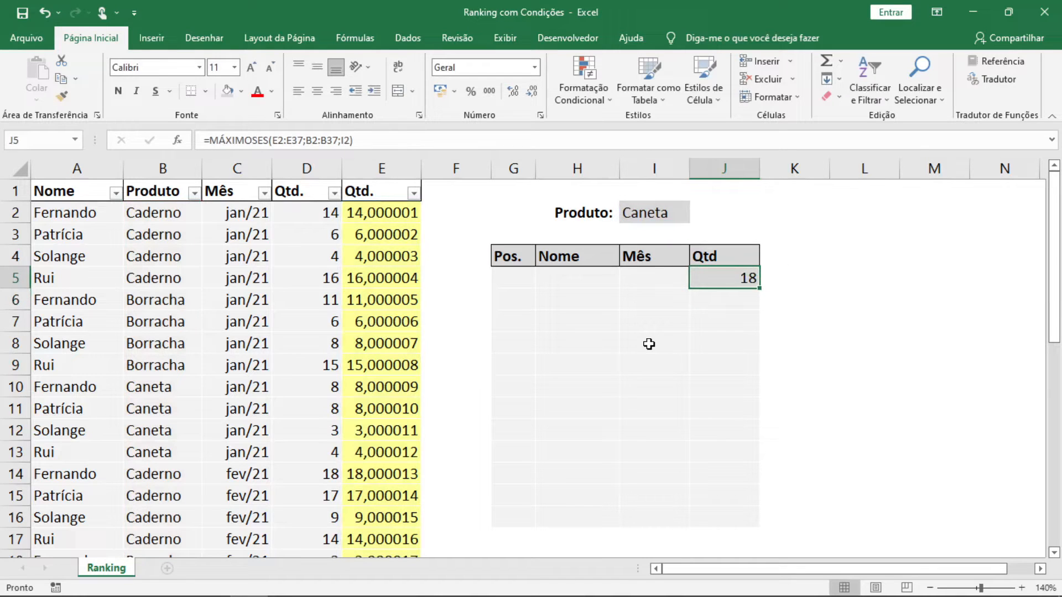
Filter the Produto column to Caneta to check the largest quantity against J5, and clear the filter.
left_click(194, 192)
left_click(47, 364)
left_click(73, 410)
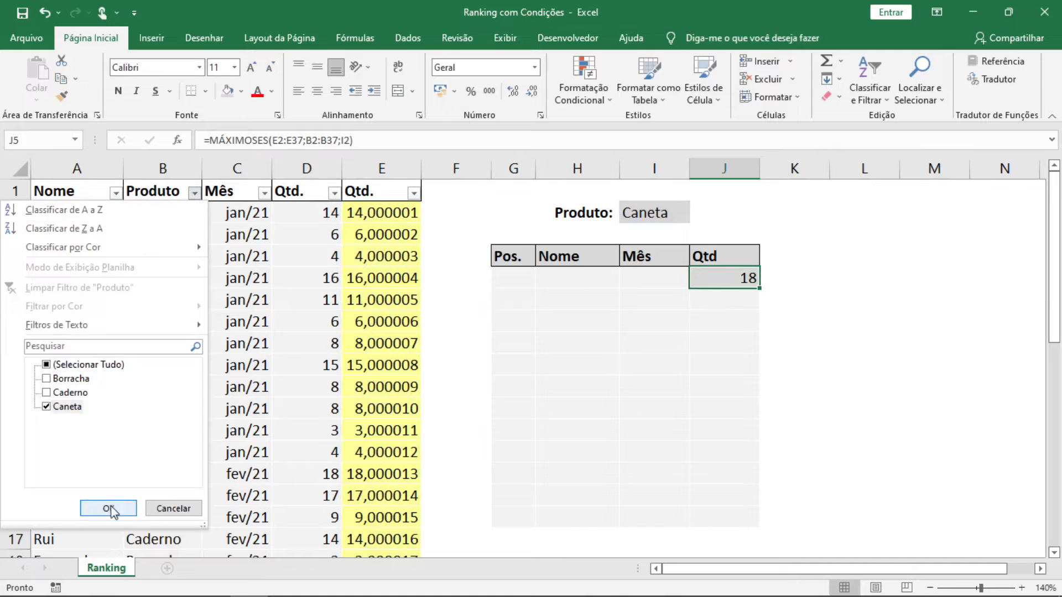
left_click(108, 507)
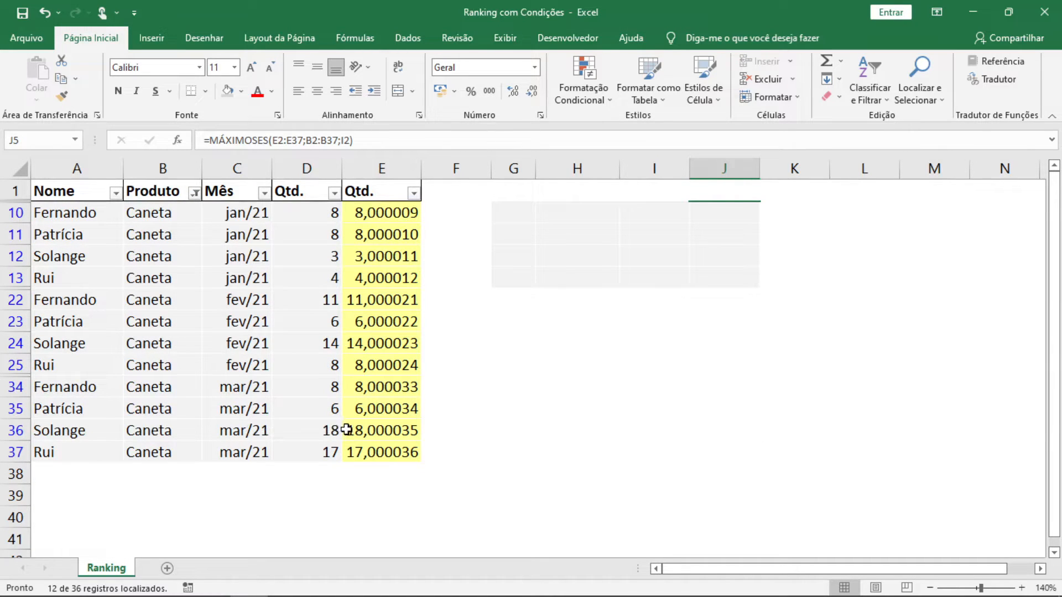
key("alt+s")
key("l")
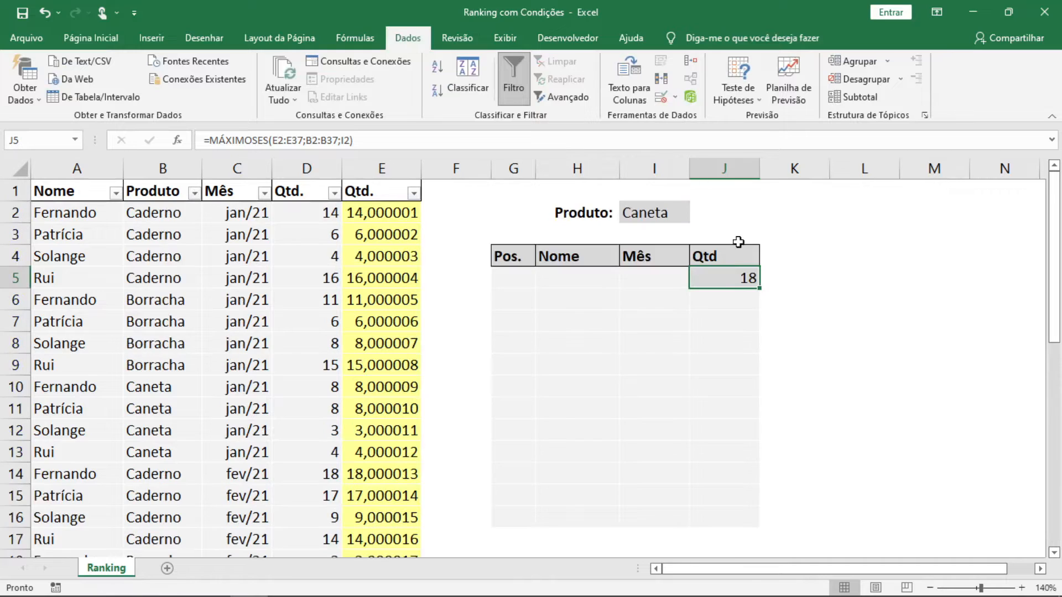
Review the arguments of the MÁXIMOSES formula in J5, including where a second criteria range would go, and leave the formula as it is.
double_click(725, 276)
left_click_drag(789, 279, 901, 278)
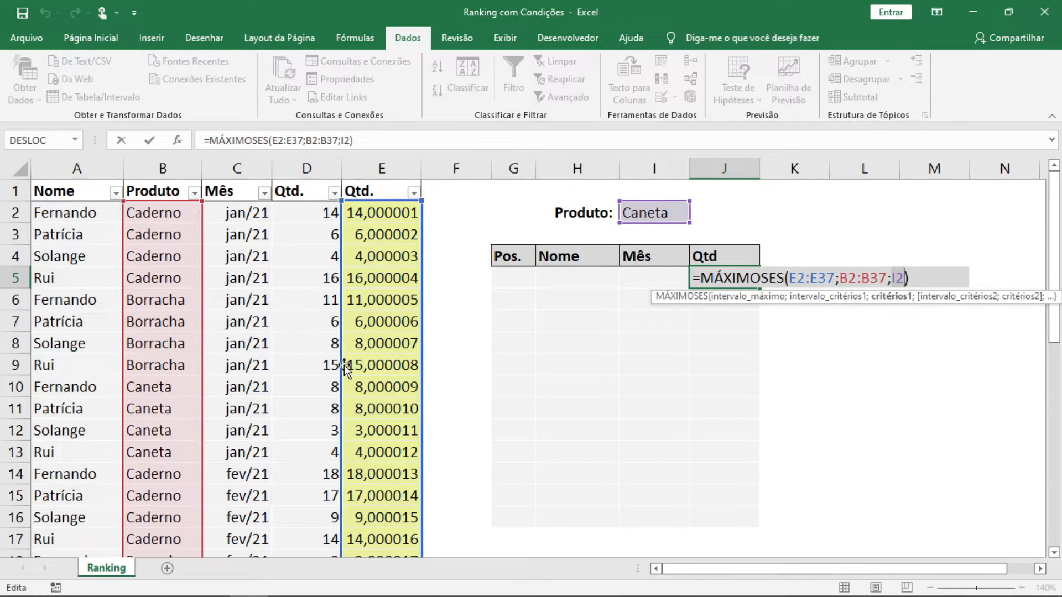
key("ctrl+Return")
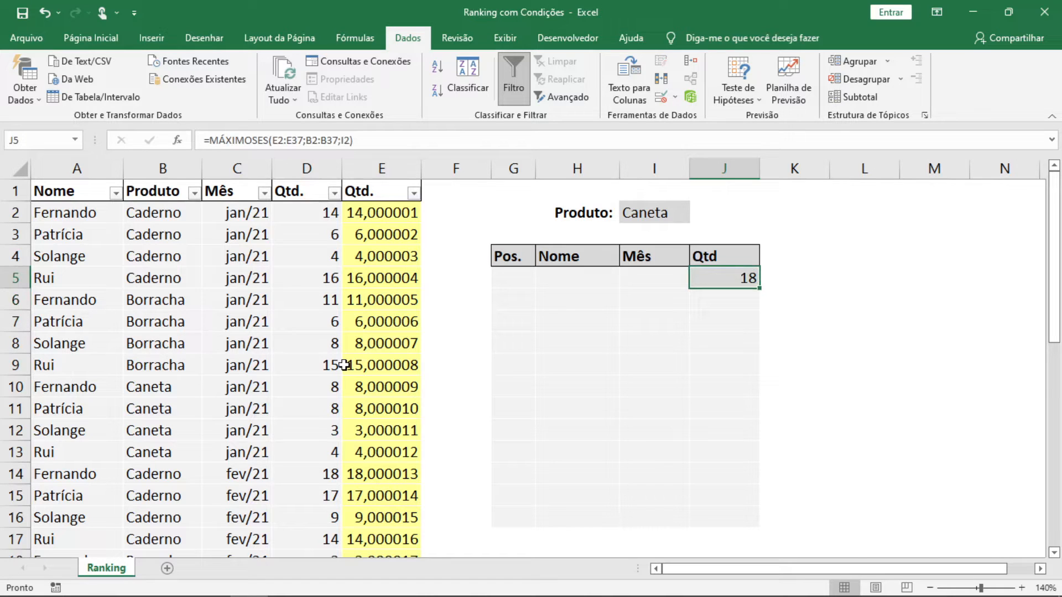
key("F2")
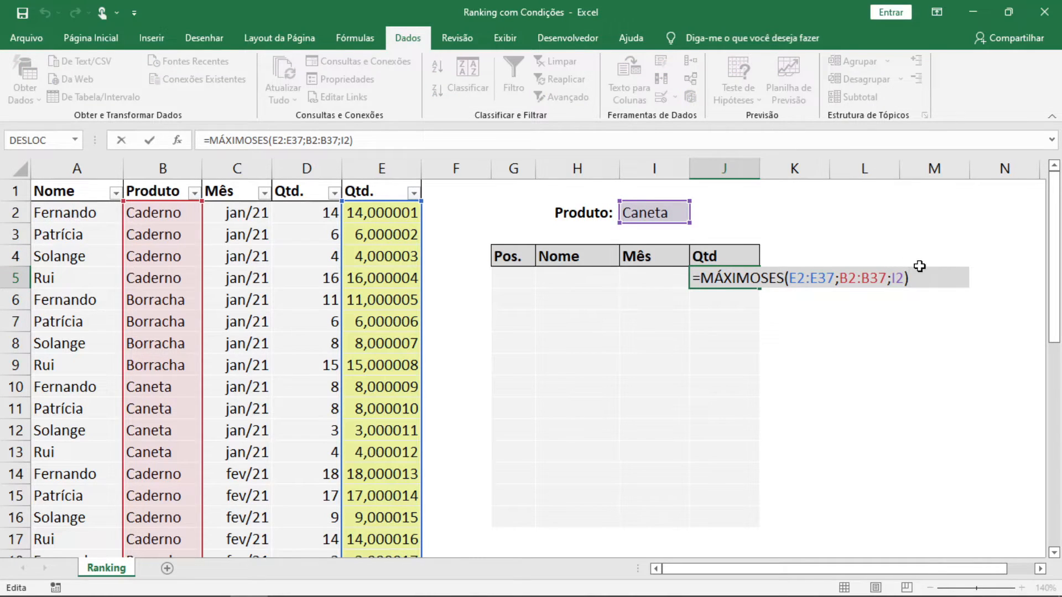
left_click(905, 279)
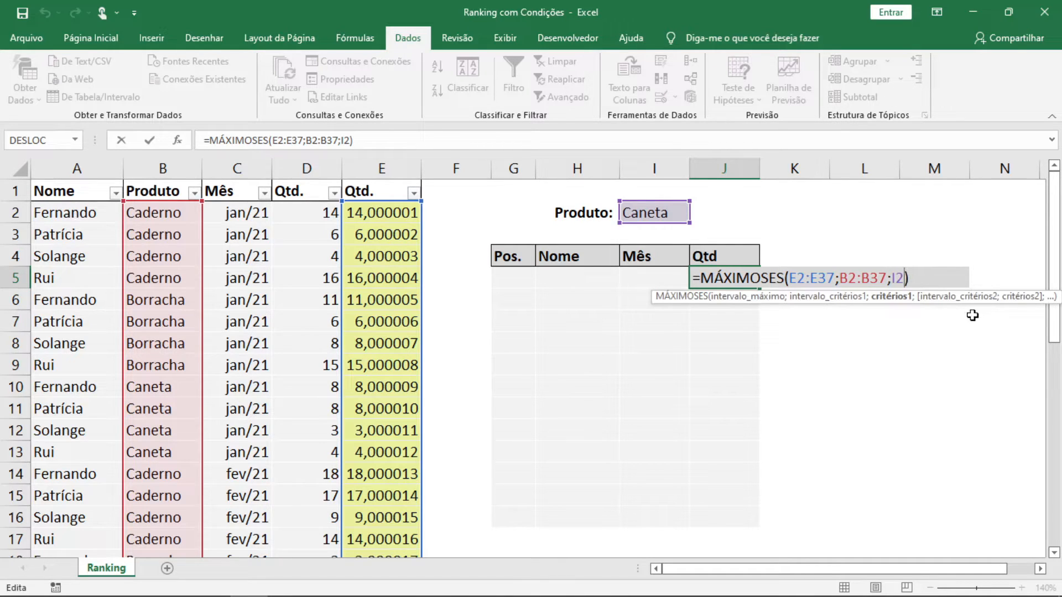
type(";")
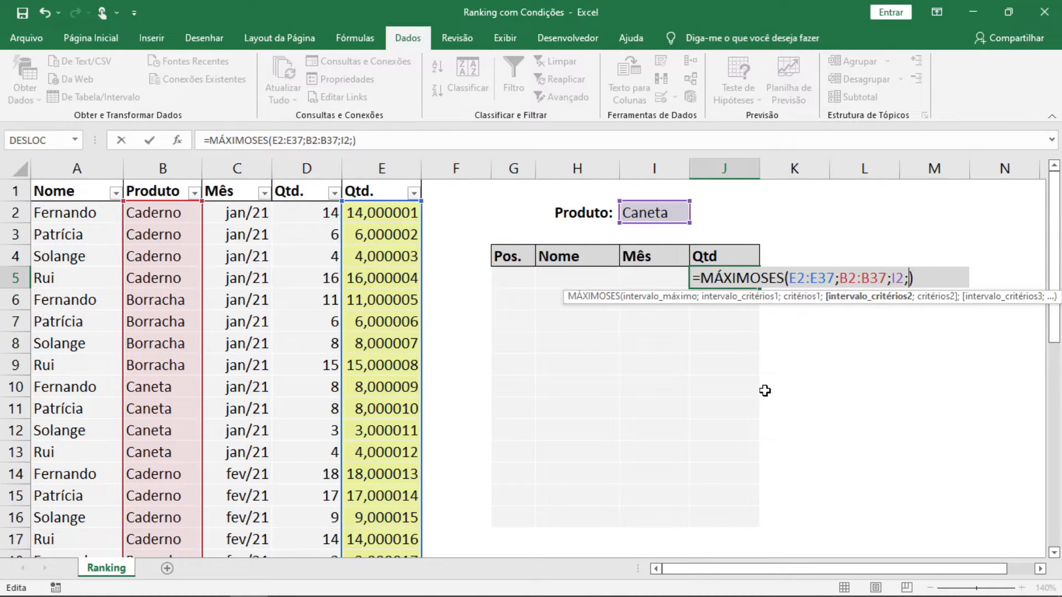
key("BackSpace")
key("ctrl+Return")
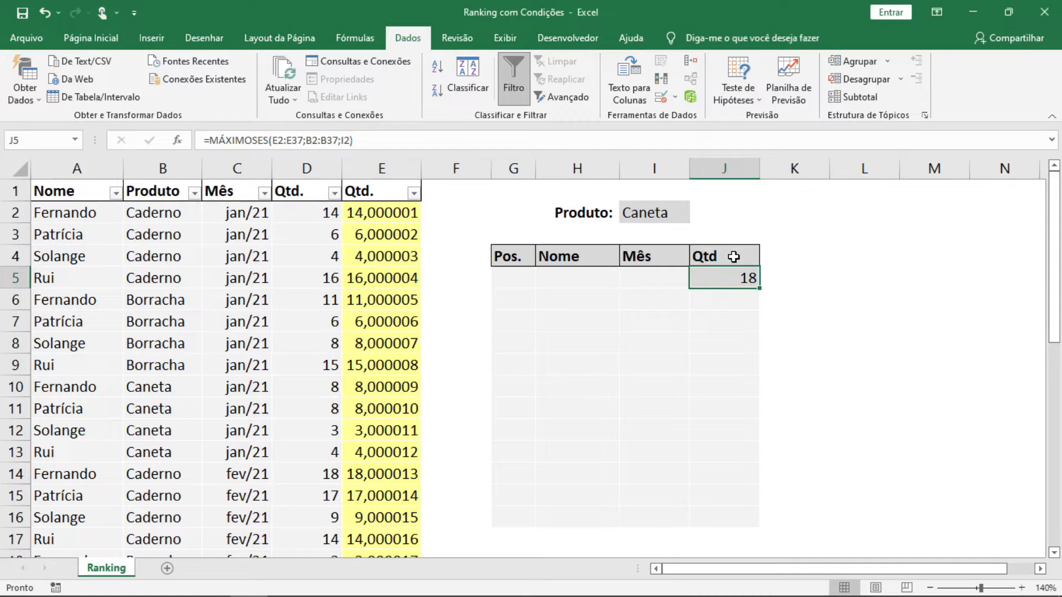
Copy the text of the J5 formula into cell J6, keeping its references the same.
left_click_drag(384, 141, 177, 147)
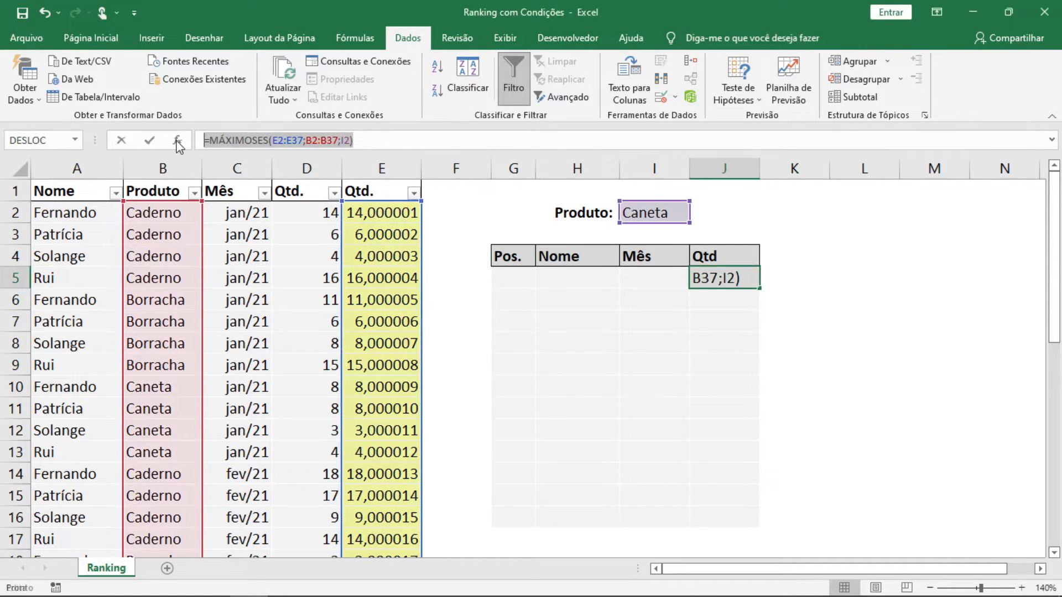
key("Escape")
left_click(736, 304)
key("F2")
key("ctrl+v")
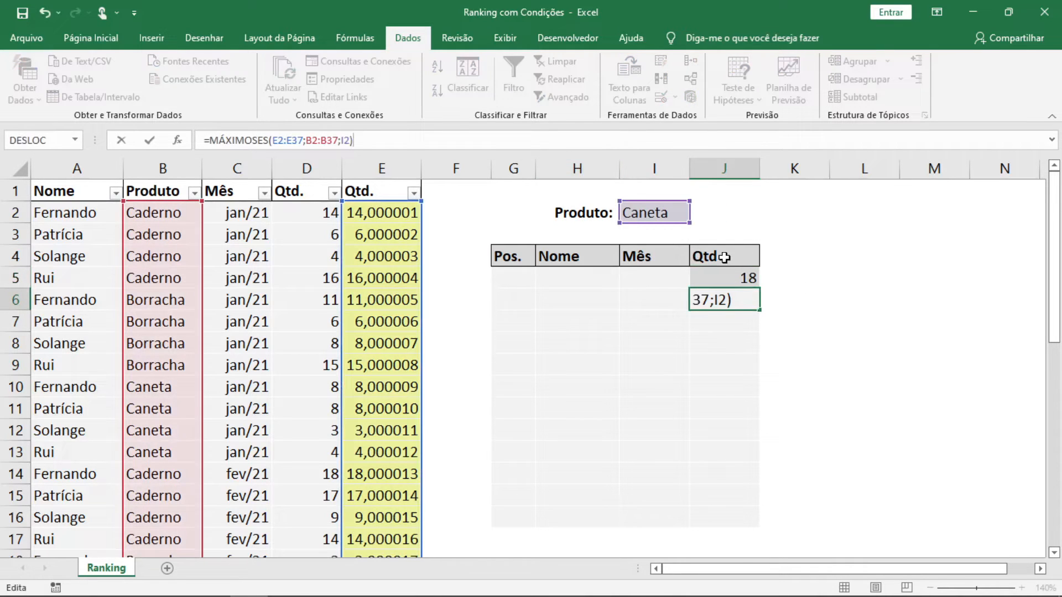
Make the references in the J6 formula absolute: $E$2:$E$37, $B$2:$B$37 and $I$2.
left_click(289, 142)
key("F4")
left_click(279, 142)
key("F4")
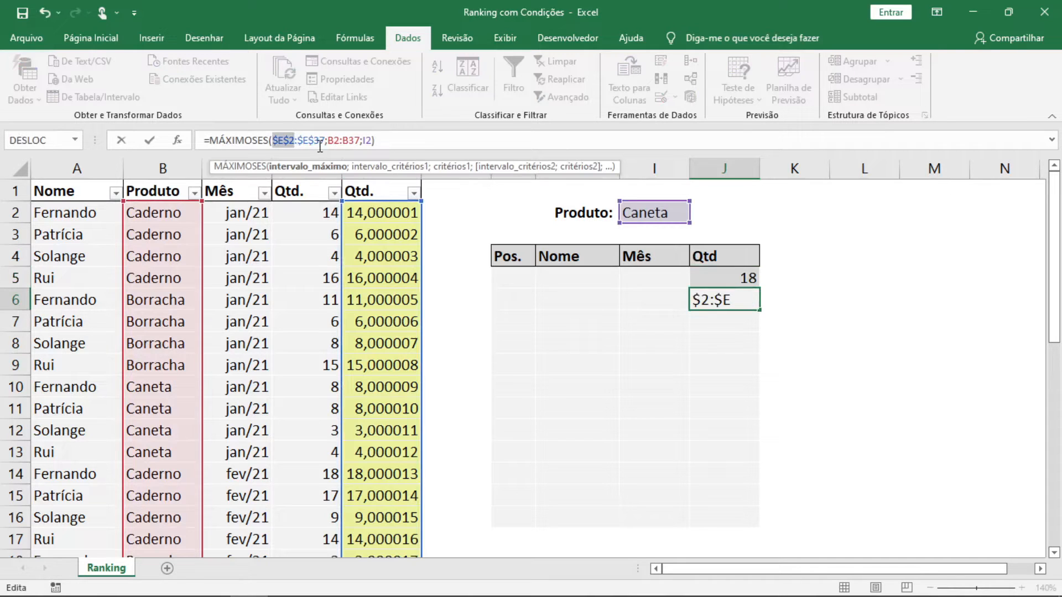
left_click(338, 142)
key("F4")
left_click(361, 142)
key("F4")
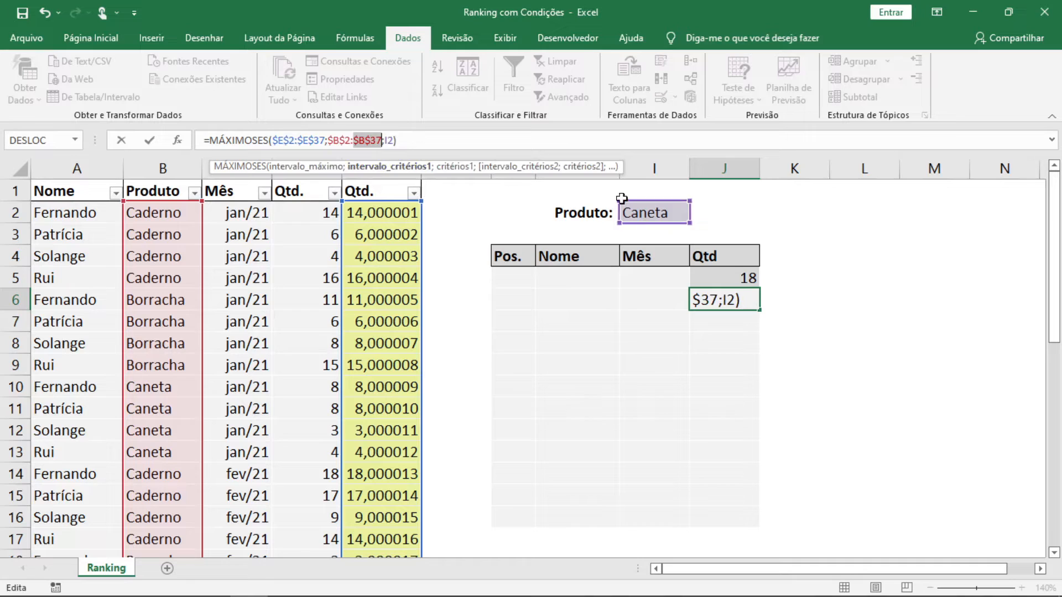
left_click(391, 140)
key("F4")
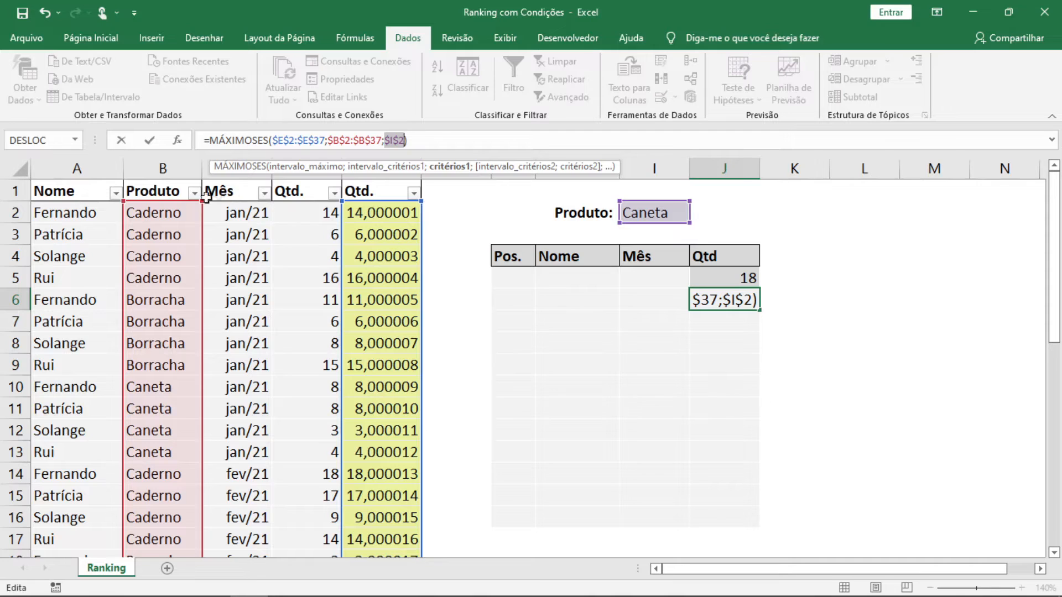
Extend the J6 formula with a second criteria range $E$2:$E$37 and the criterion "<"&J5, and commit it.
left_click(428, 138)
type(";")
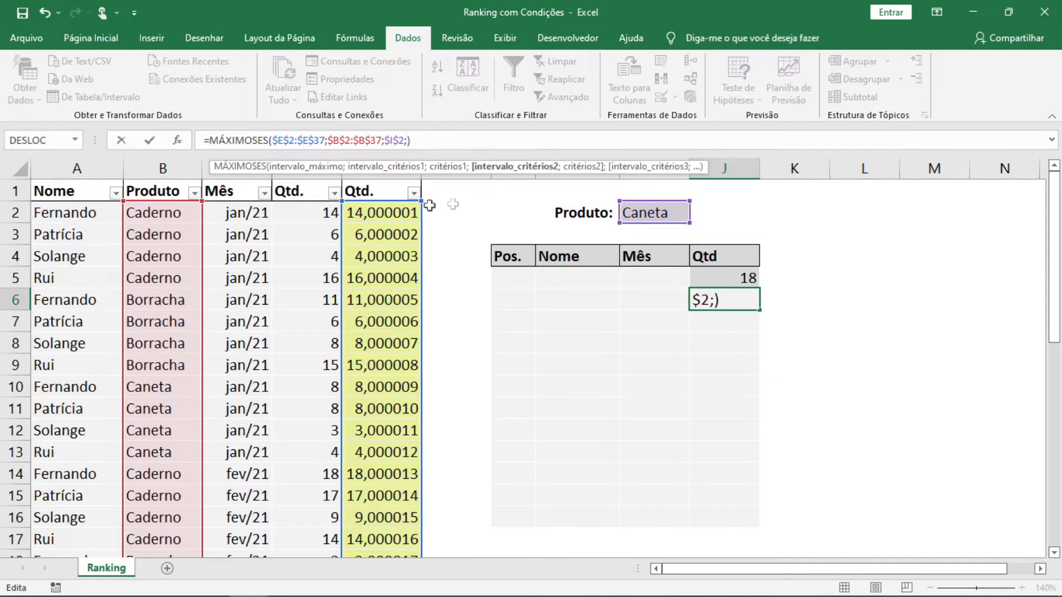
left_click_drag(385, 210, 393, 541)
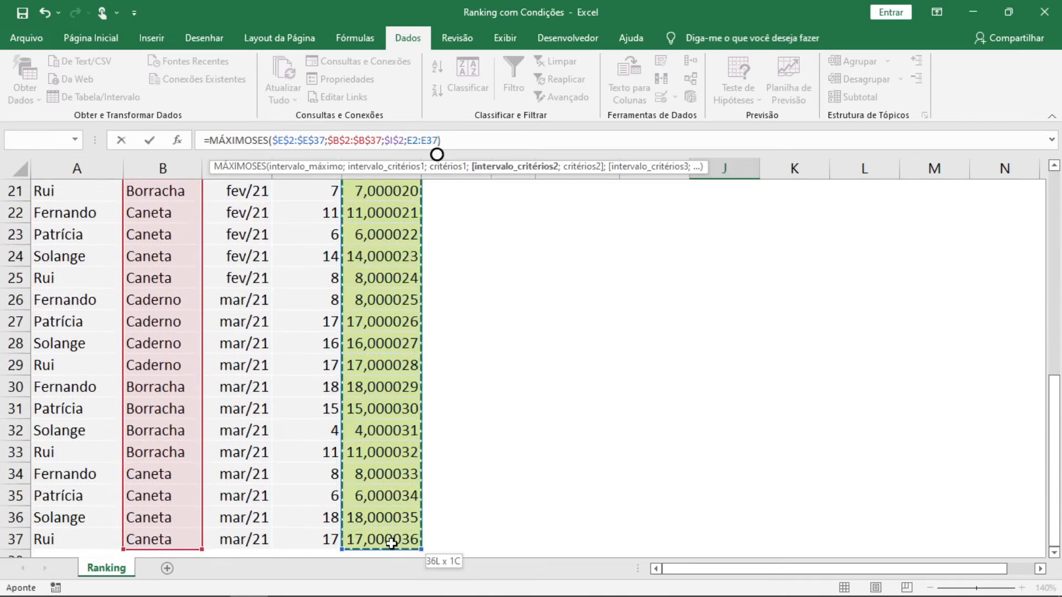
key("F4")
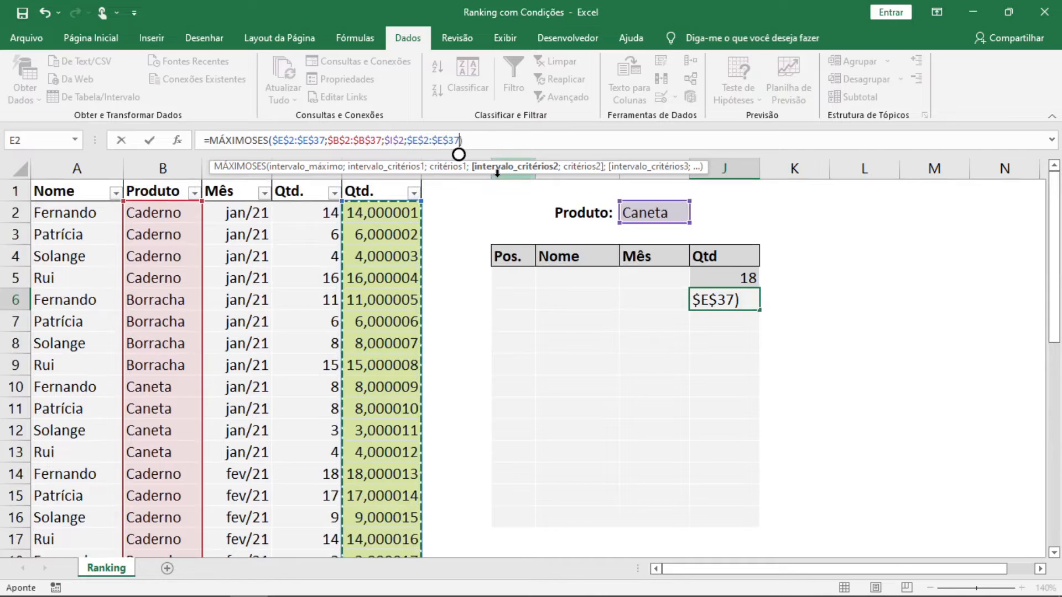
type(";")
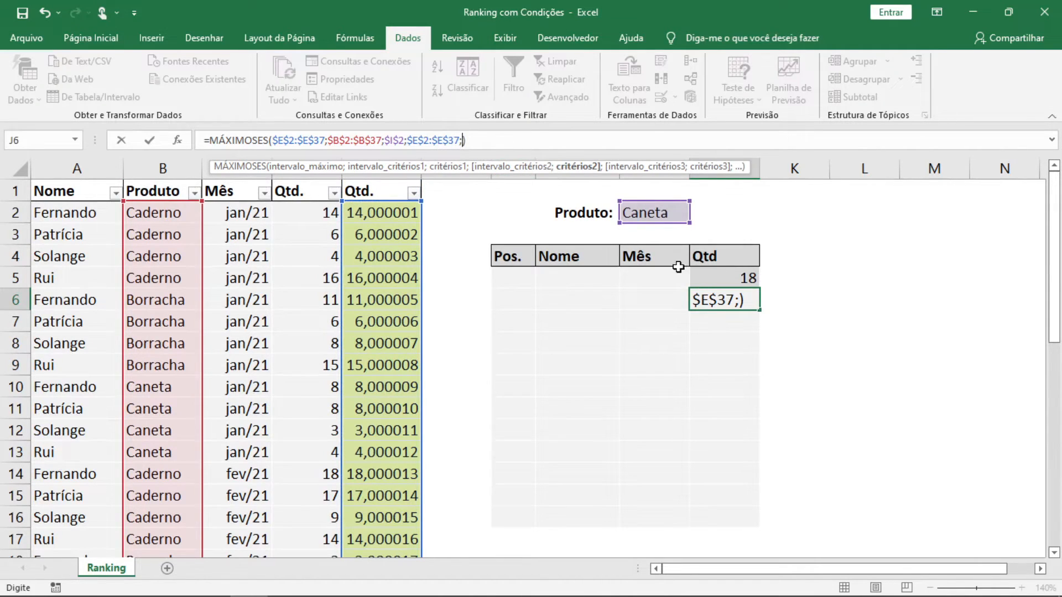
type("\"<\"&")
left_click(712, 272)
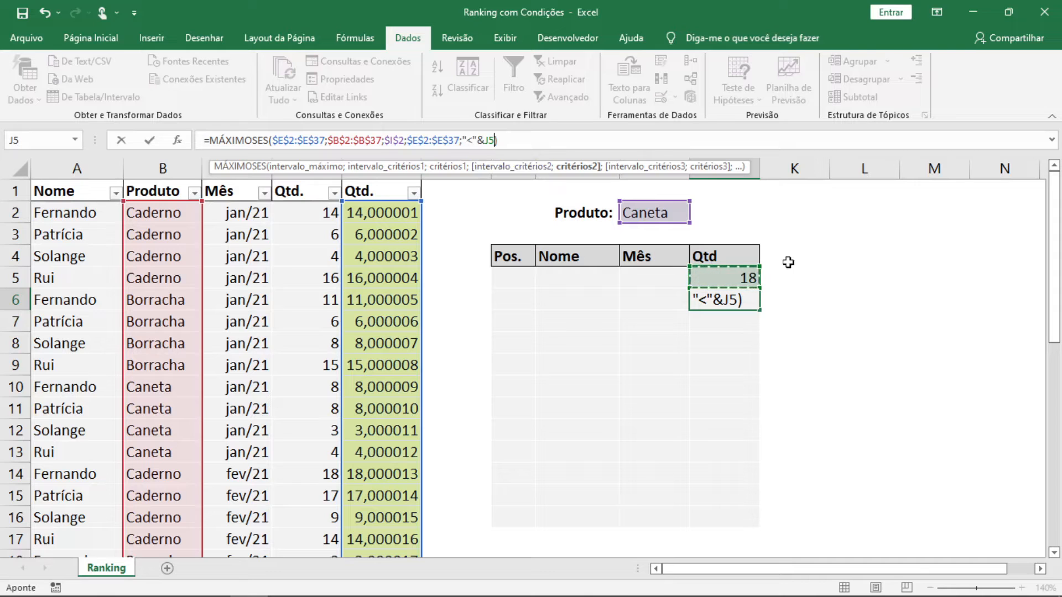
key("Return")
Paste only the formula from J6 into cell J7 and open it to check its references.
left_click(743, 300)
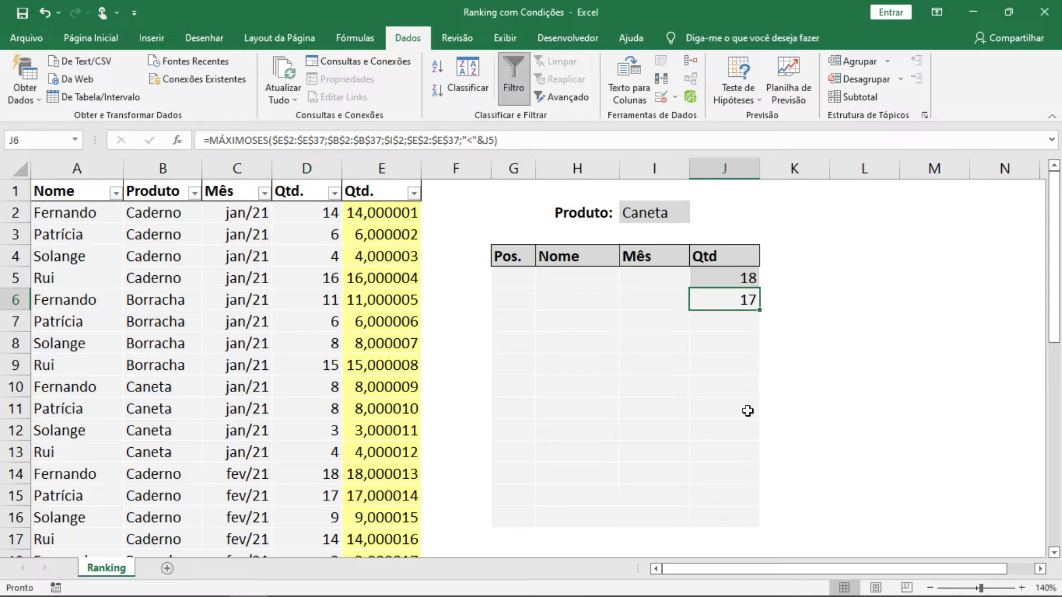
key("ctrl+c")
key("Down")
key("alt+c")
key("v")
key("f")
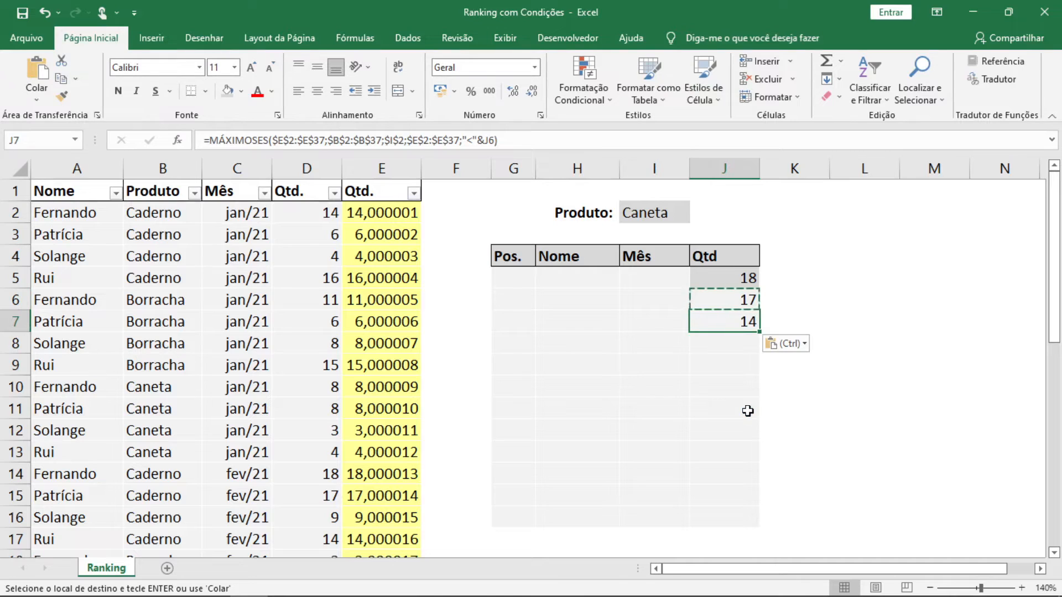
key("F2")
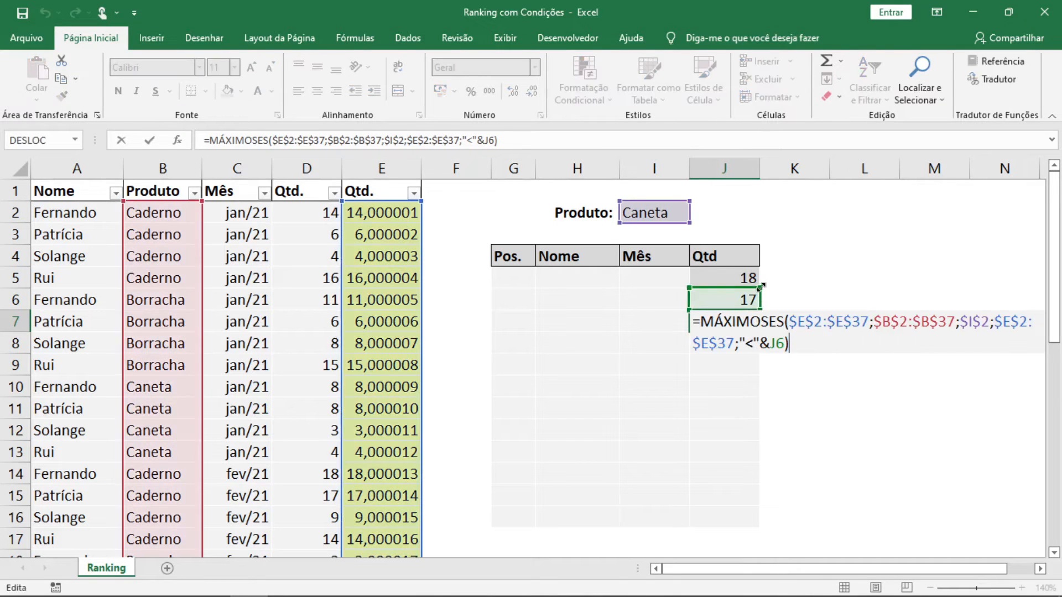
Close the J7 formula without changes and fill it down through J16.
key("Escape")
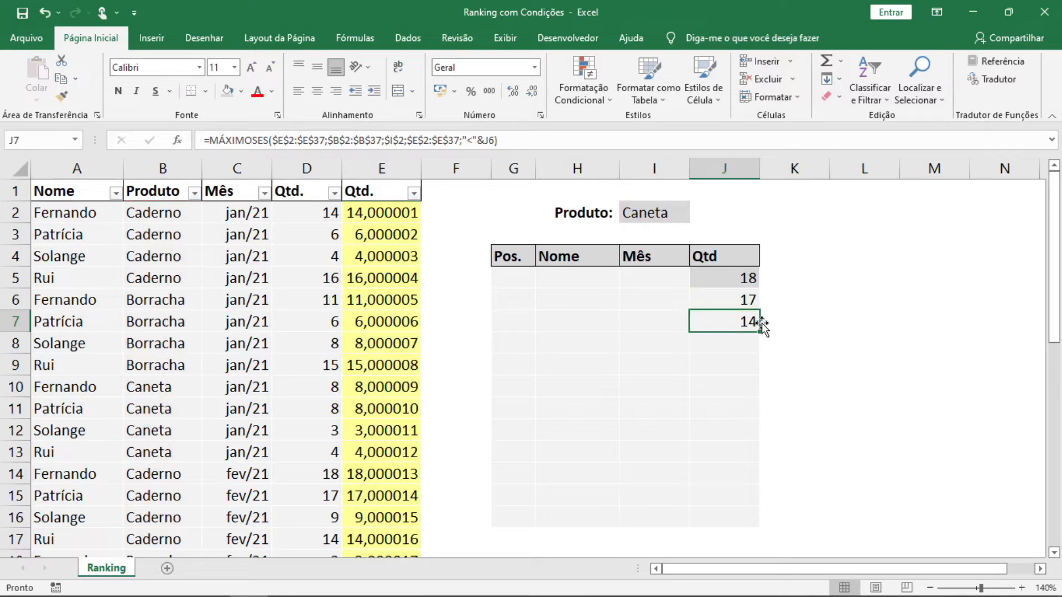
mouse_move(760, 331)
left_mouse_down()
mouse_move(761, 550)
mouse_move(763, 326)
left_mouse_up()
Review the ranked quantities down column J and open the J9 formula to check which cells it references.
key("Up")
key("Up")
key("Down")
key("Down")
key("Down")
key("Down")
key("Down")
key("Down")
key("Down")
key("Down")
key("Down")
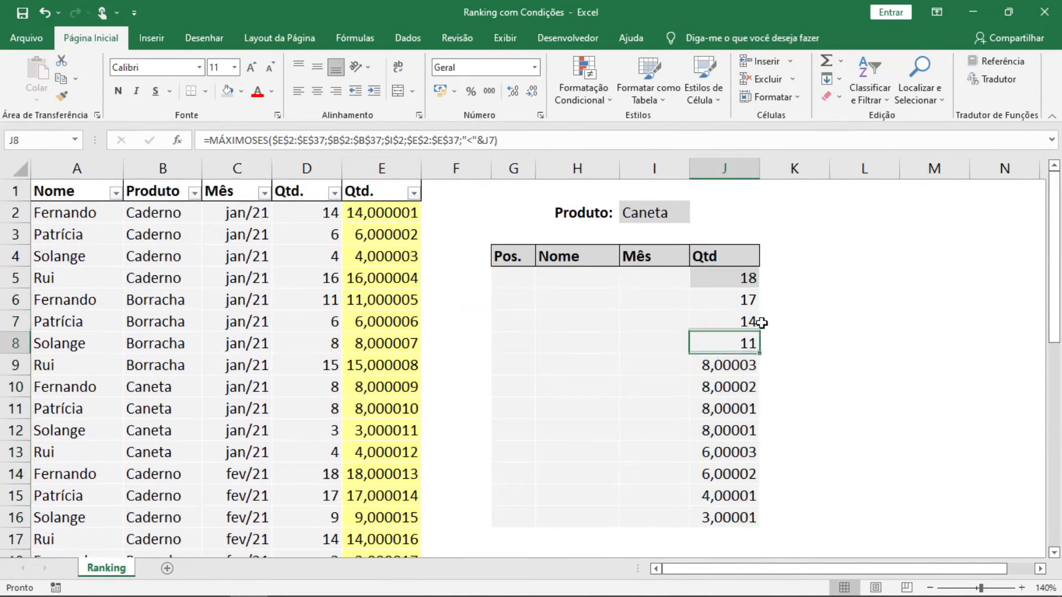
key("Down")
key("Down")
key("Up")
key("Up")
key("Up")
key("Up")
key("Up")
key("Up")
key("Up")
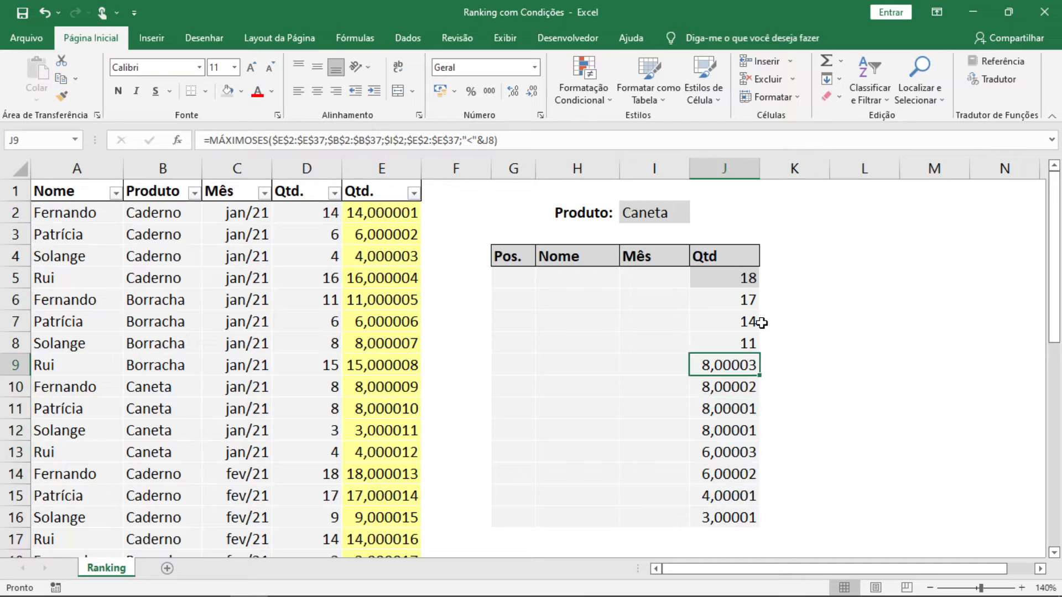
key("F2")
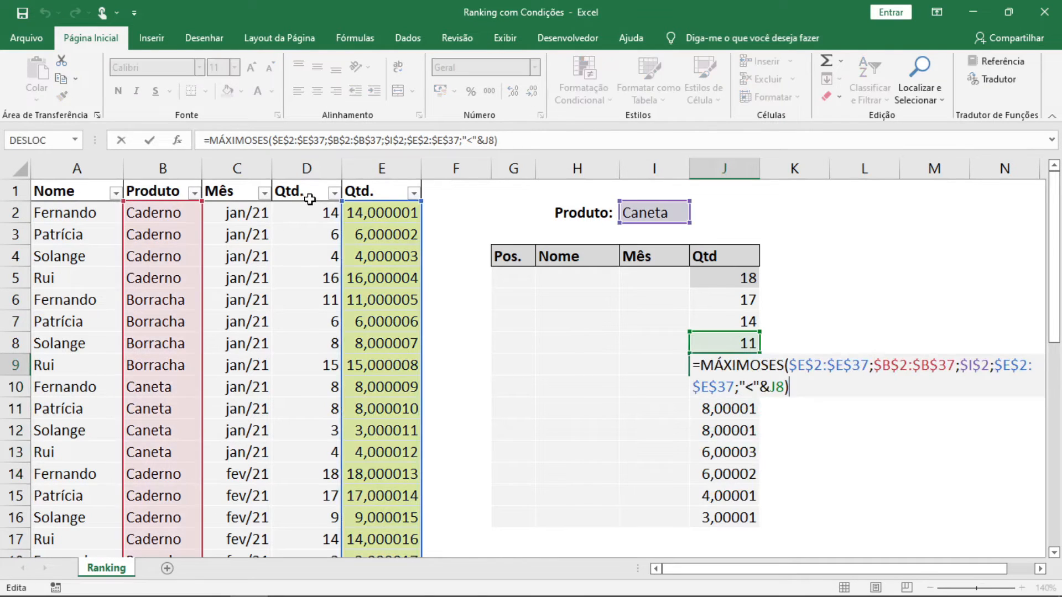
key("ctrl+Return")
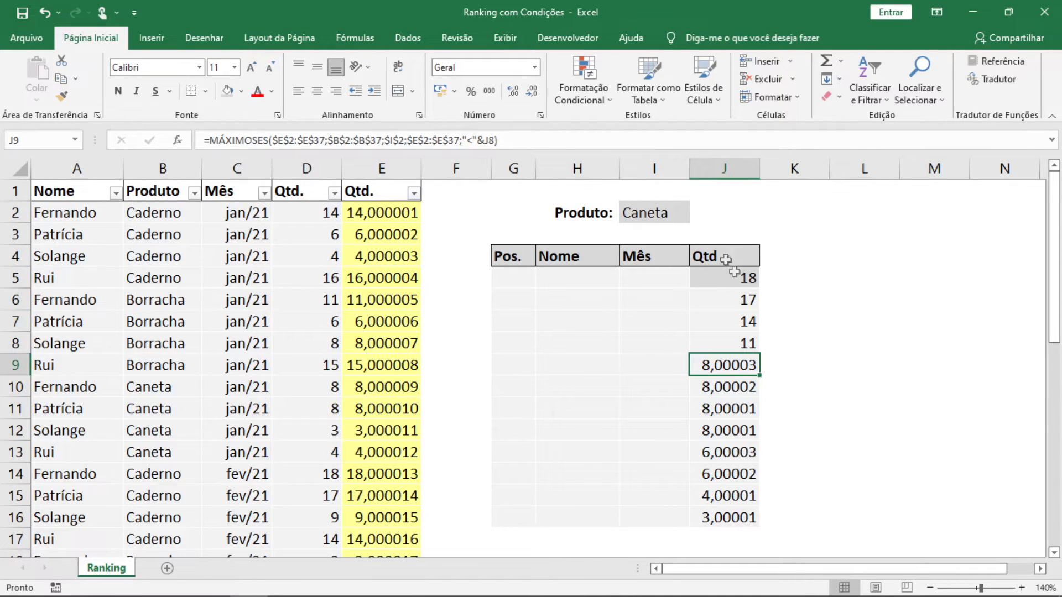
Format the quantities in J5:J16 to show no decimal places.
key("Up")
key("Up")
key("Up")
key("Up")
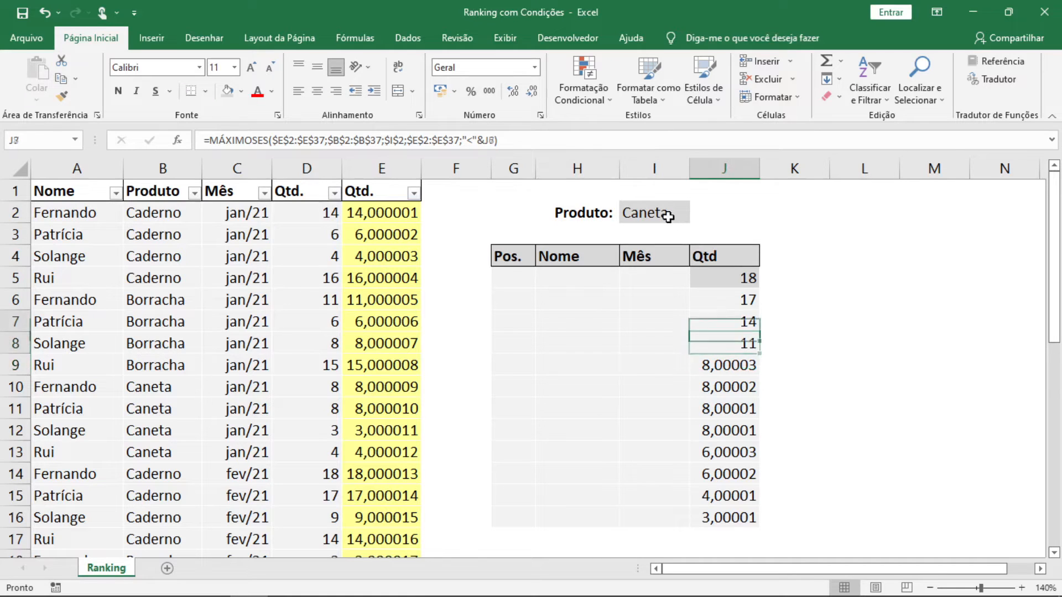
key("ctrl+shift+Down")
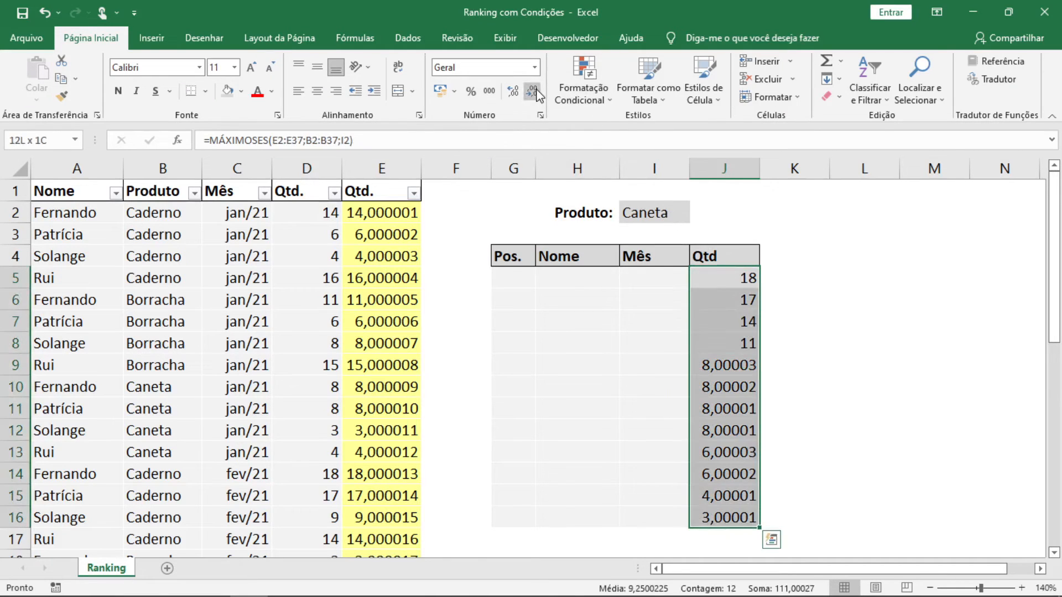
left_click(532, 91)
left_click(531, 92)
left_click(531, 91)
left_click(531, 91)
left_click(531, 91)
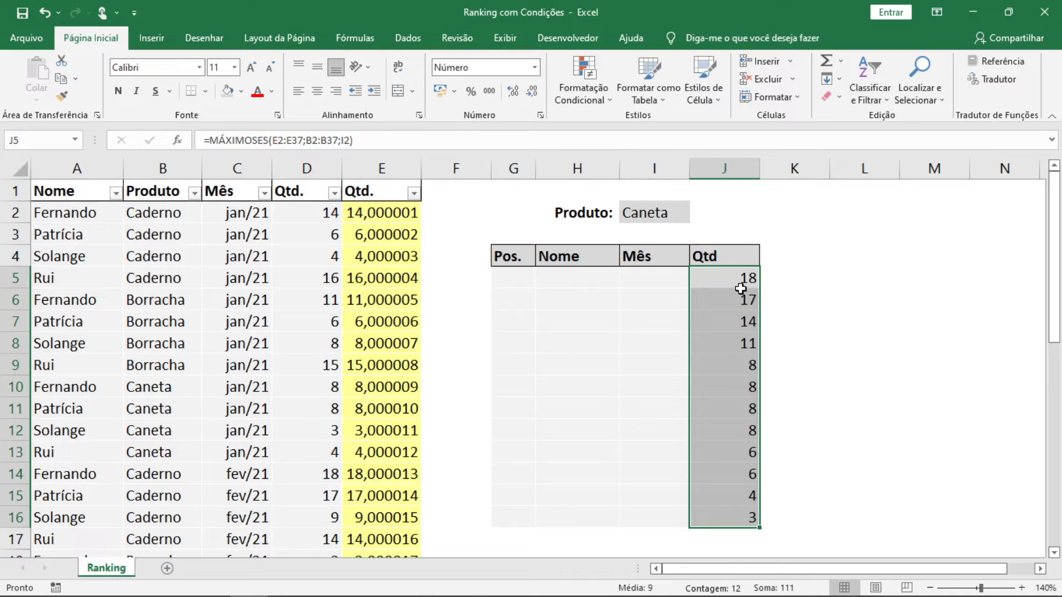
left_click(742, 283)
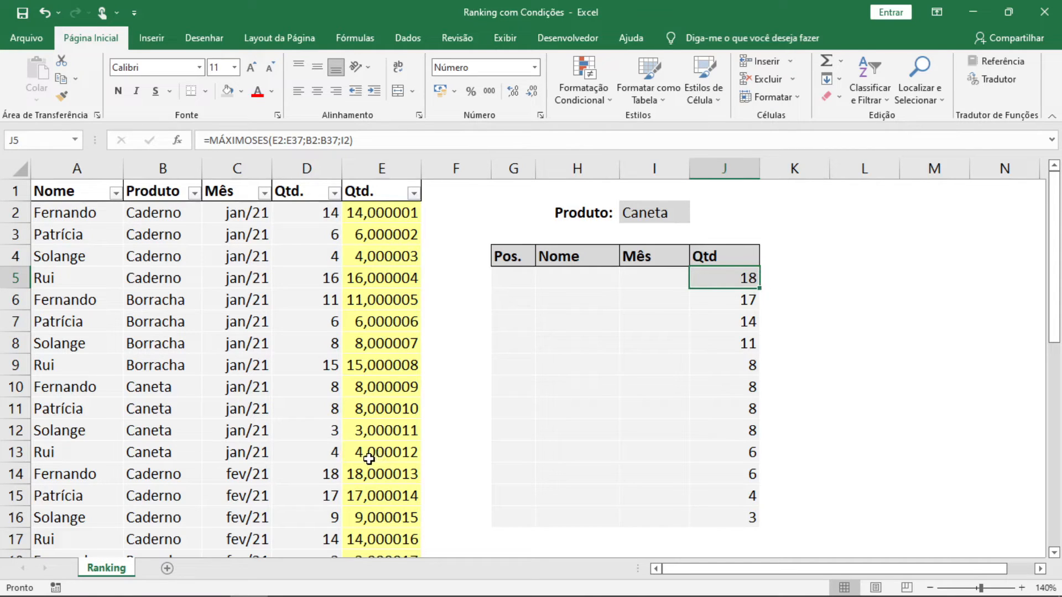
Filter the Produto column of the source table to show only Caneta.
left_click(334, 192)
left_click(242, 508)
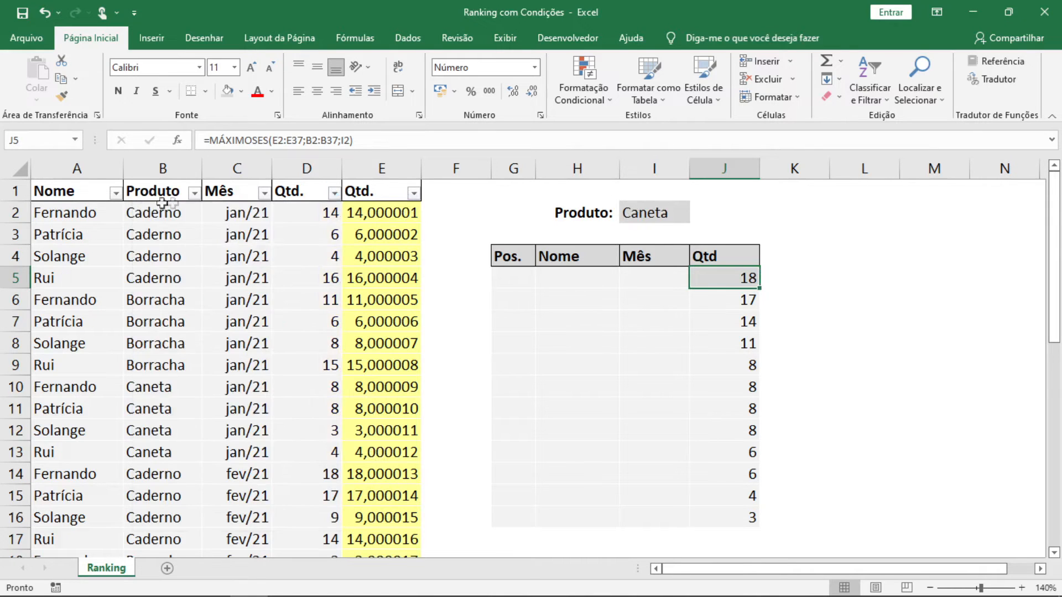
left_click(193, 192)
left_click(105, 365)
left_click(72, 407)
left_click(108, 508)
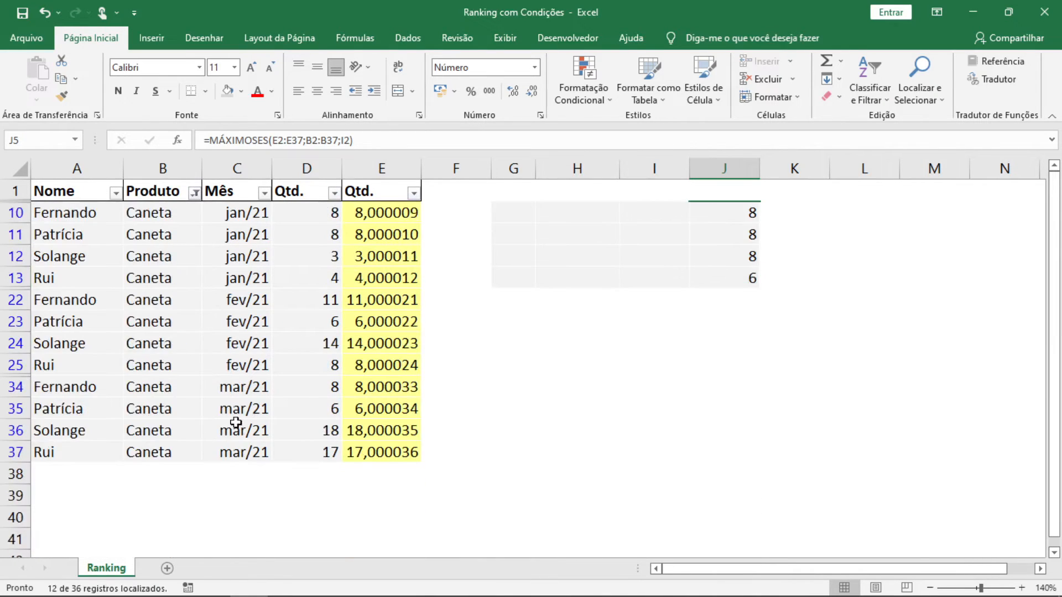
Mark row 36 with an "x" in F36 and clear the table's filter.
left_click(284, 428)
left_click(431, 432)
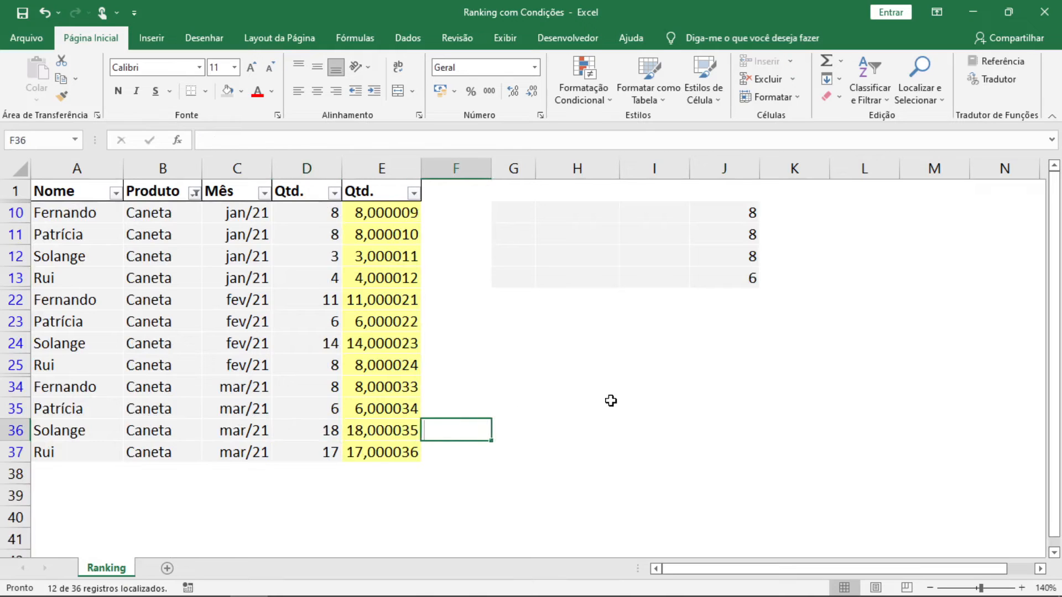
type("x")
key("Left")
key("alt+s")
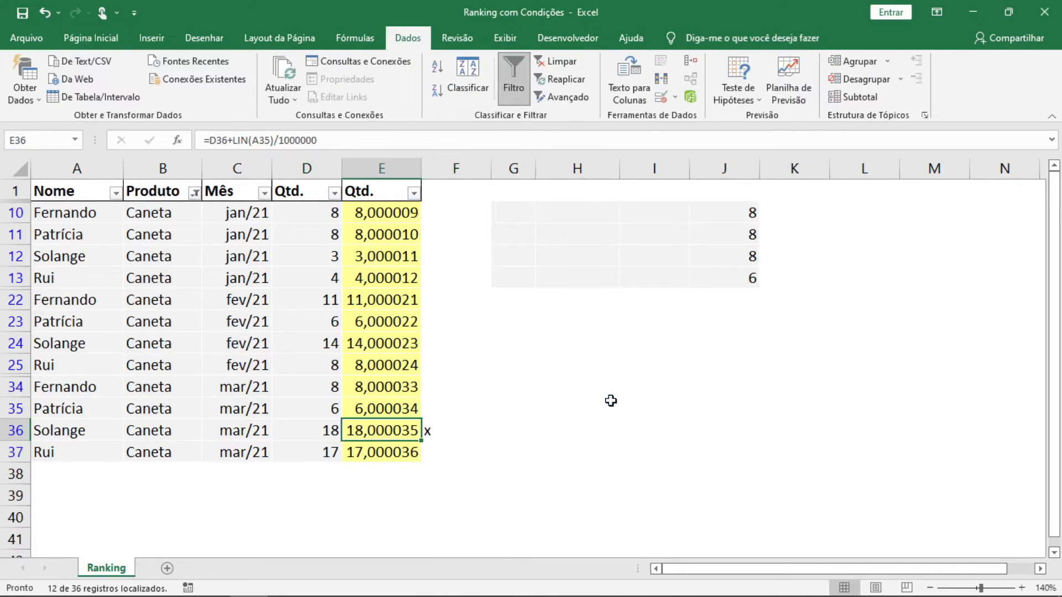
key("l")
key("ctrl+Up")
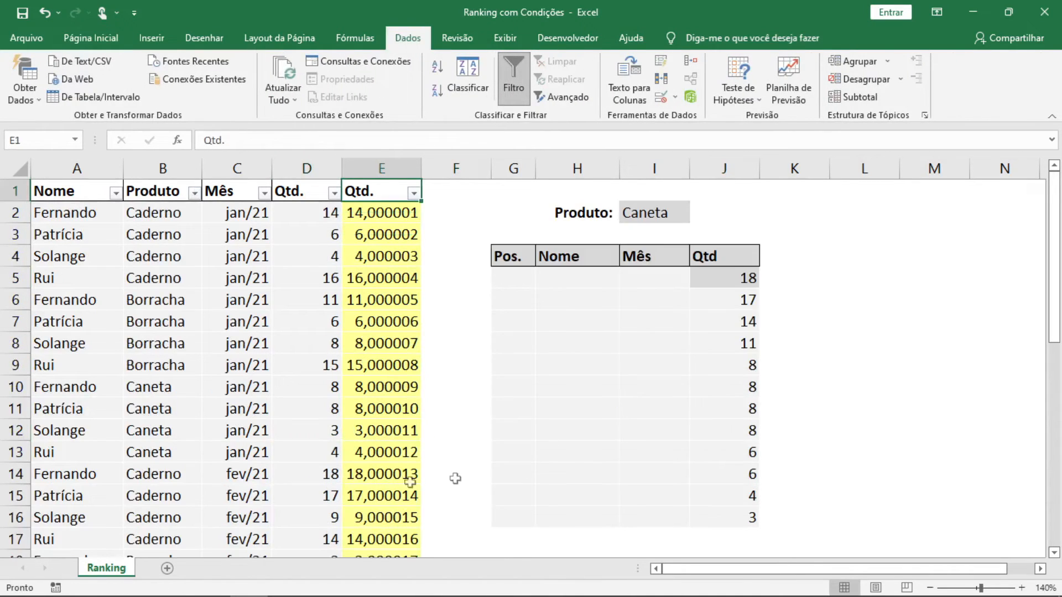
Inspect the Caderno record in row 14, and delete the "x" mark from F36.
left_click_drag(111, 474, 391, 474)
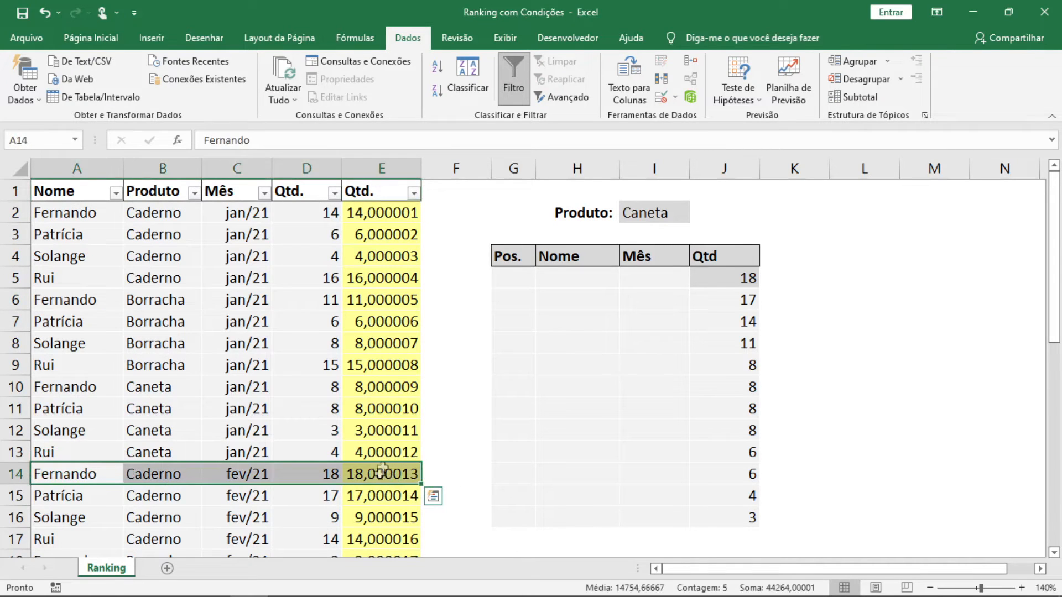
left_click(385, 469)
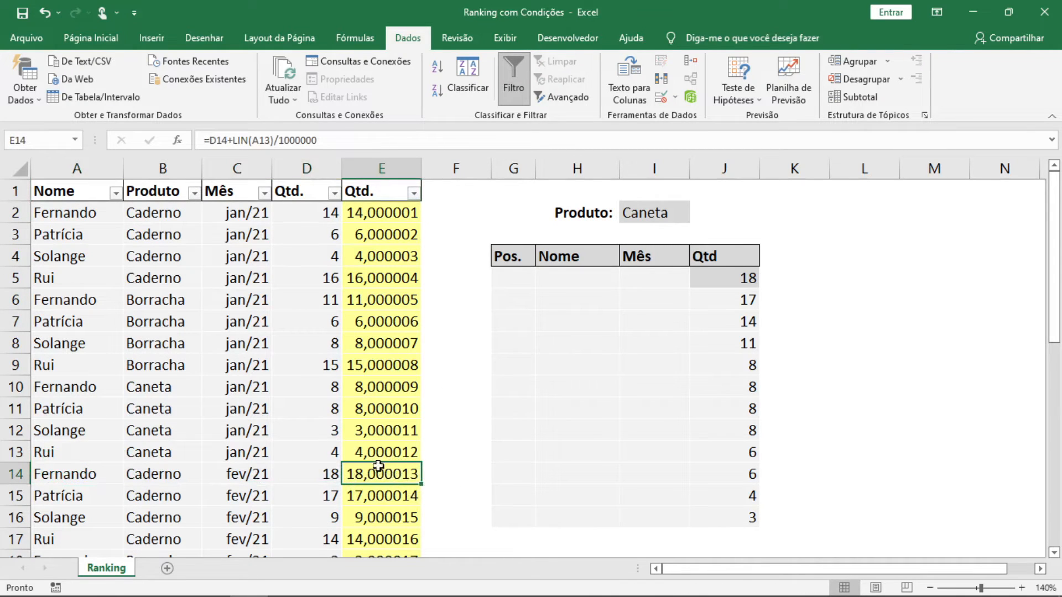
scroll(434, 404, "down", 9)
left_click(388, 366)
scroll(429, 380, "up", 1)
left_click(440, 431)
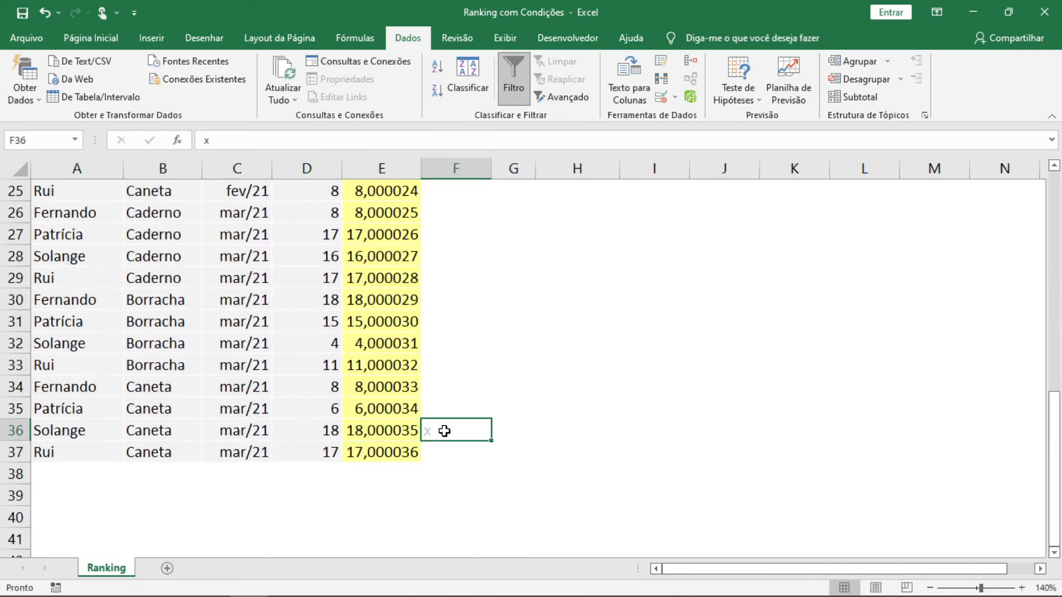
scroll(445, 430, "up", 8)
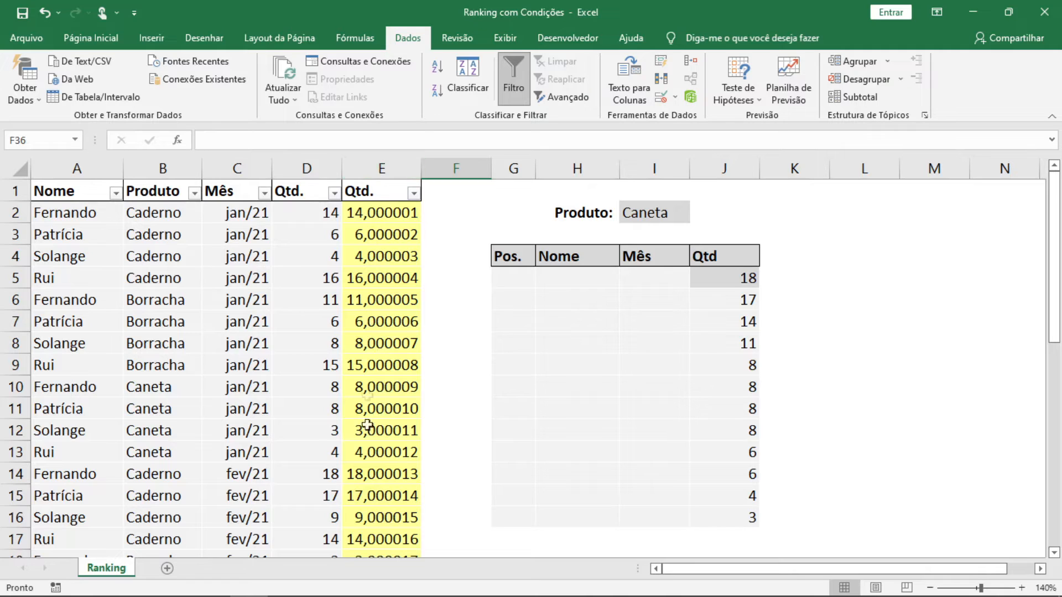
Enter =CORRESP(J5;E:E;0) in K5 to find the row of the first ranked quantity.
left_click(786, 280)
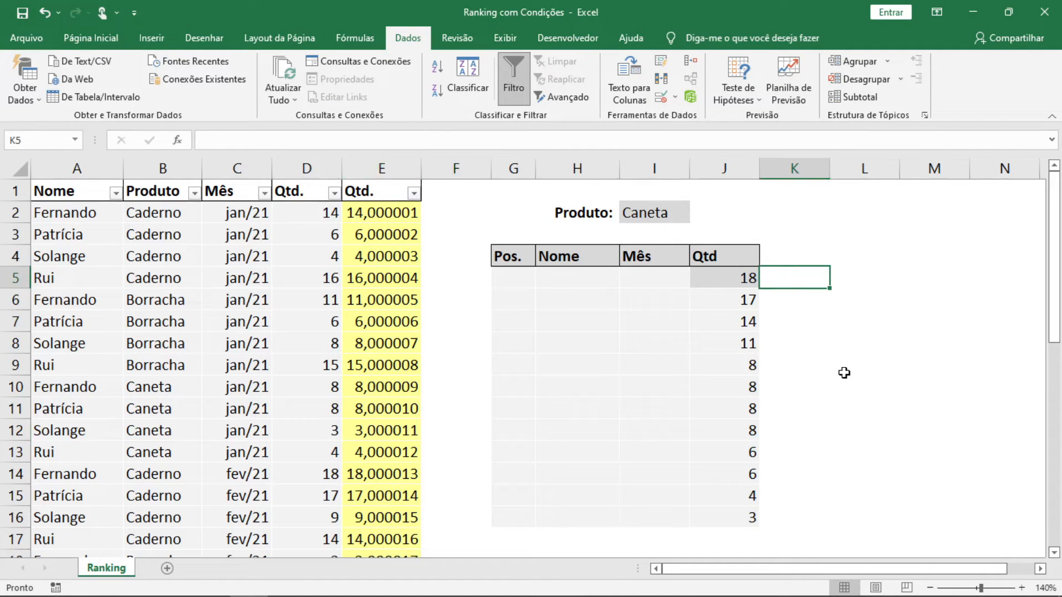
type("=corresp(")
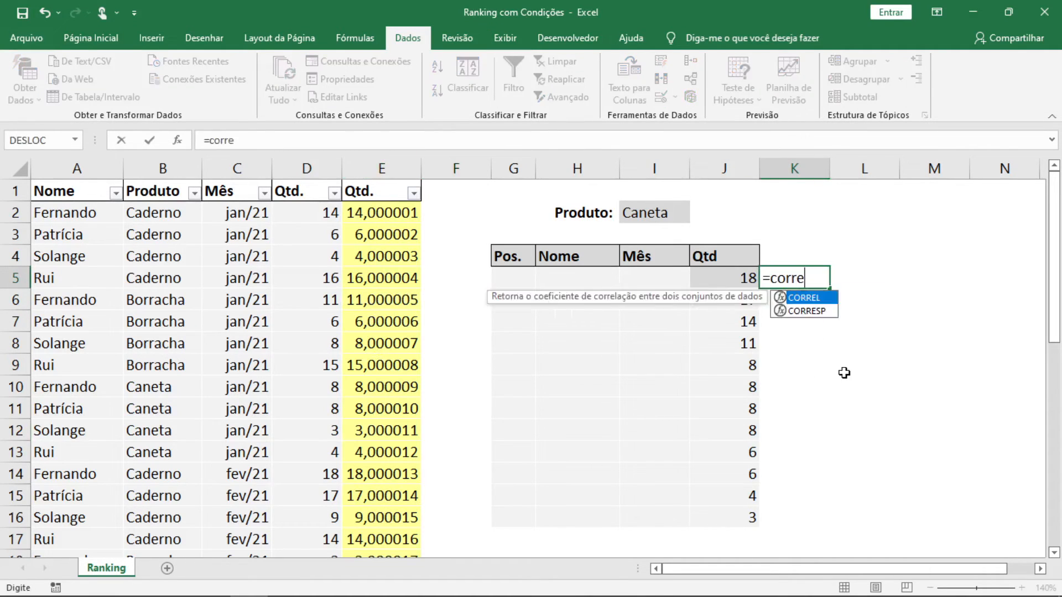
left_click(723, 273)
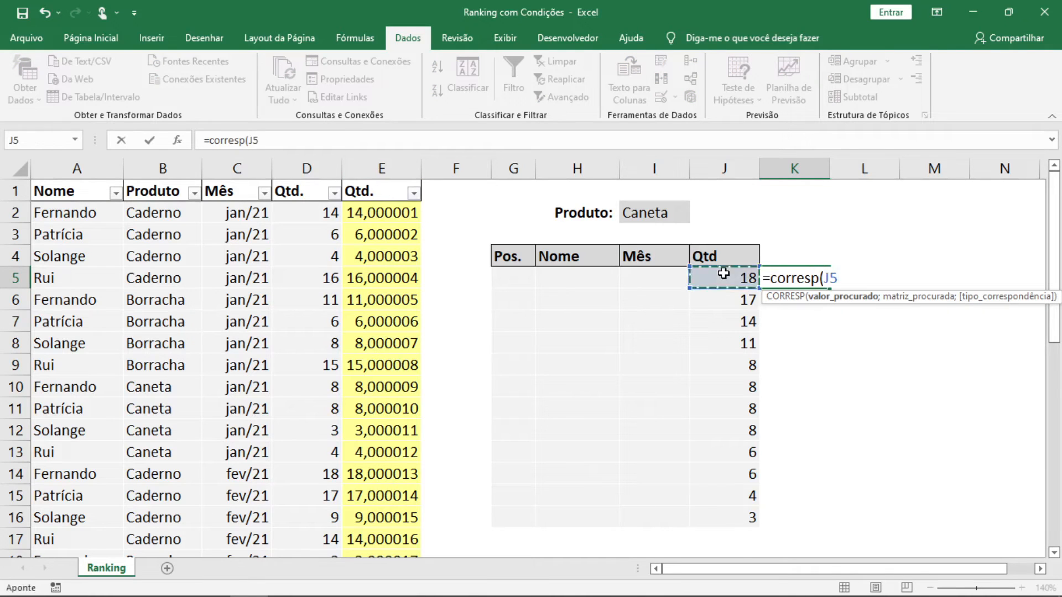
type(";")
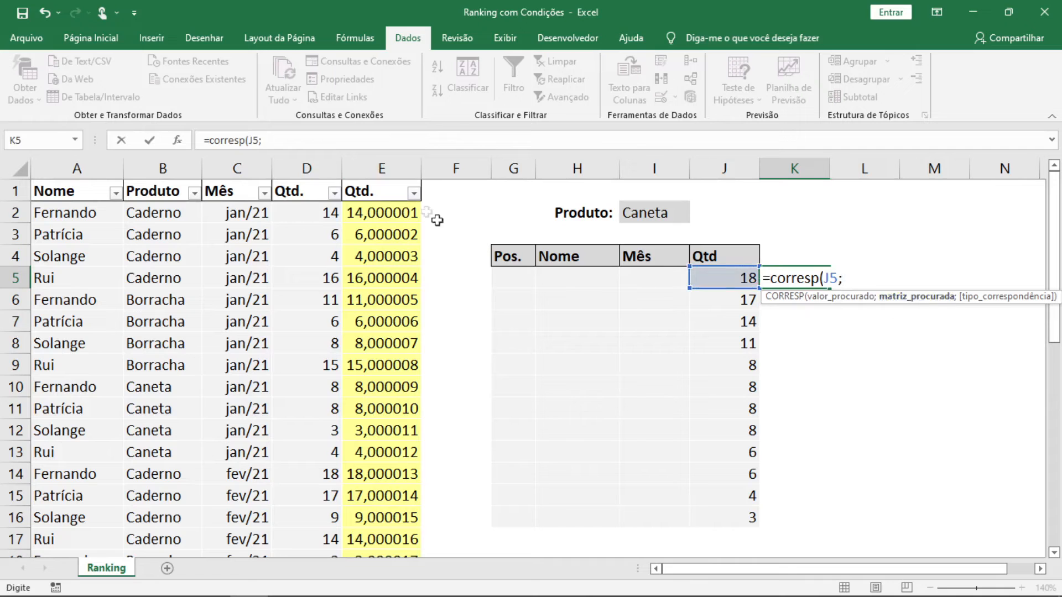
left_click(404, 166)
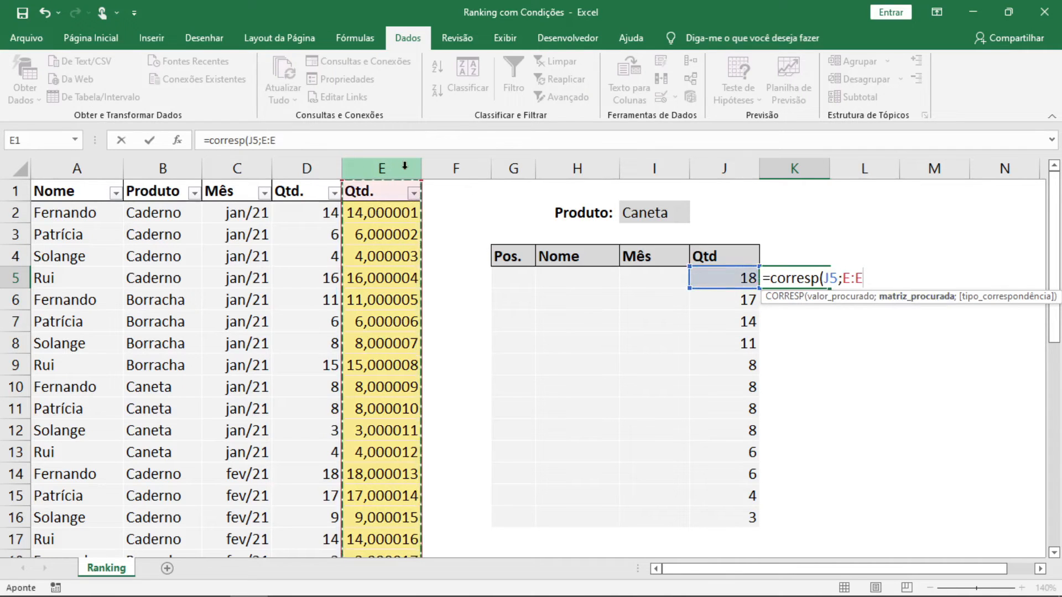
type(";")
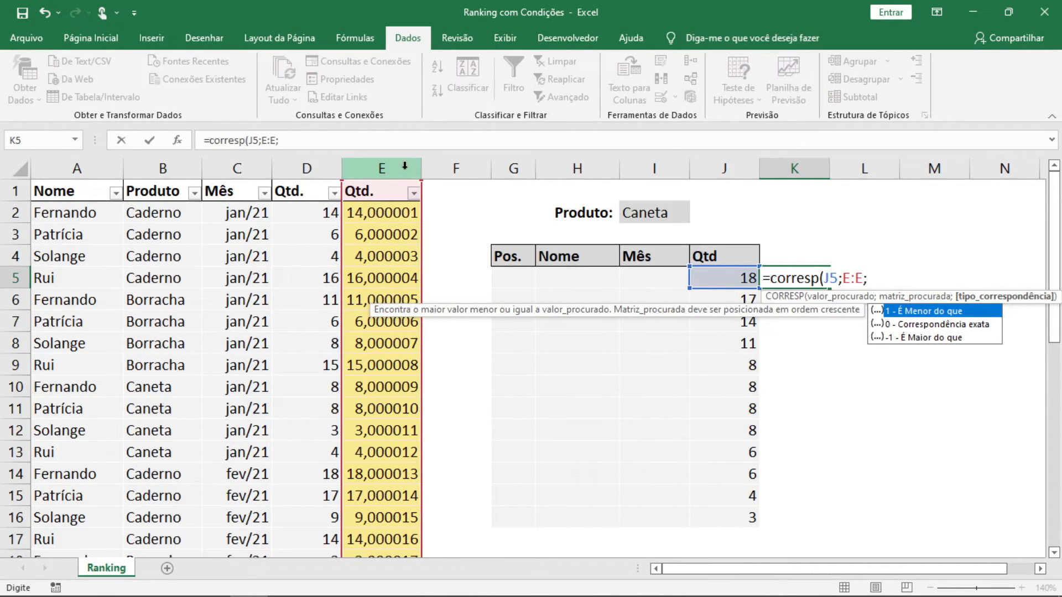
type("0)")
key("Return")
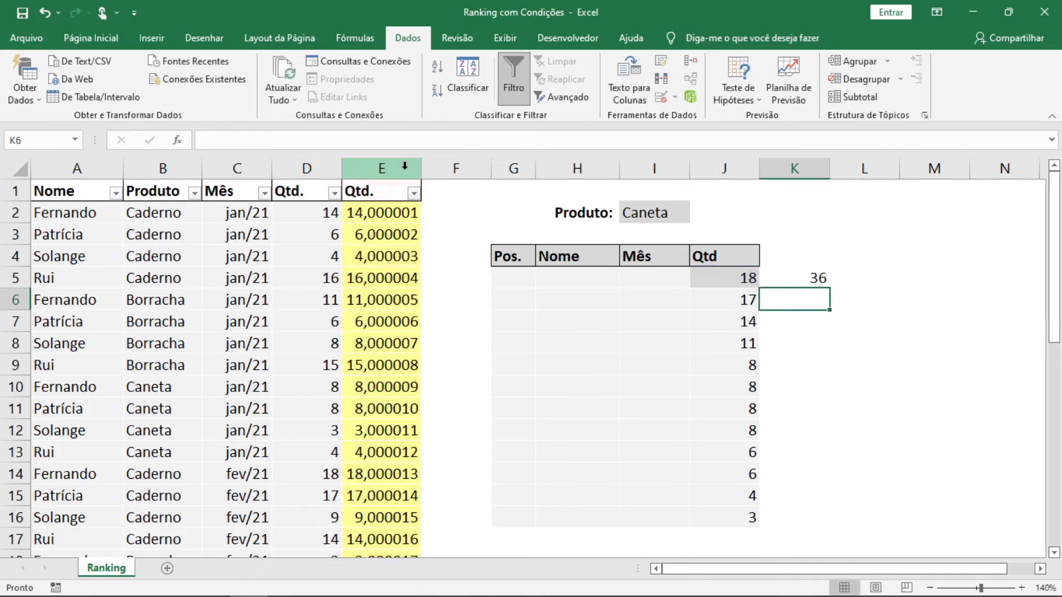
Check the K5 match against row 36 of the source table, and copy the K5 formula to K6:K16.
left_click(784, 278)
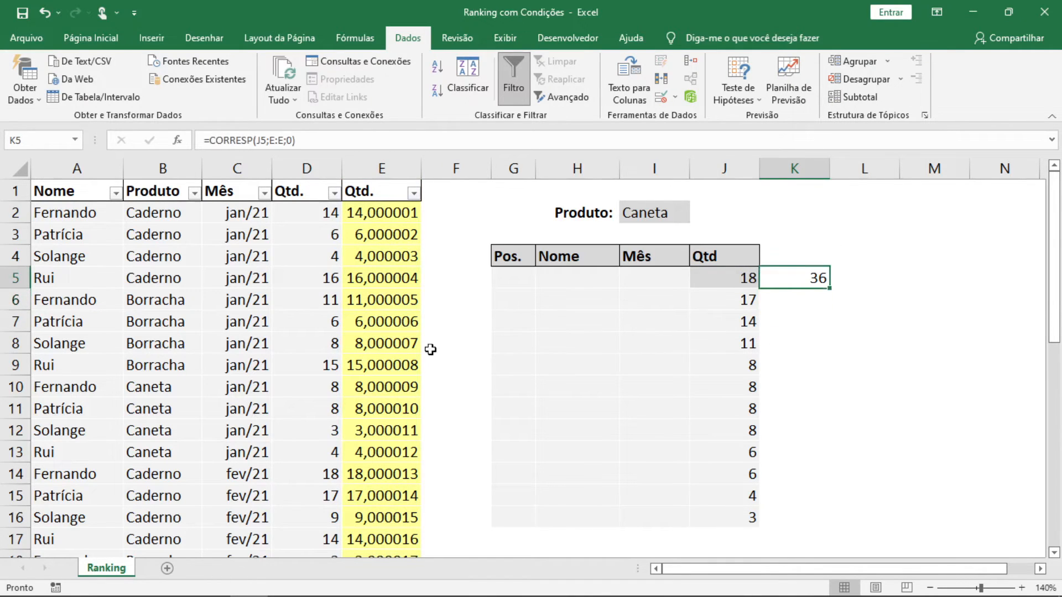
scroll(430, 350, "down", 8)
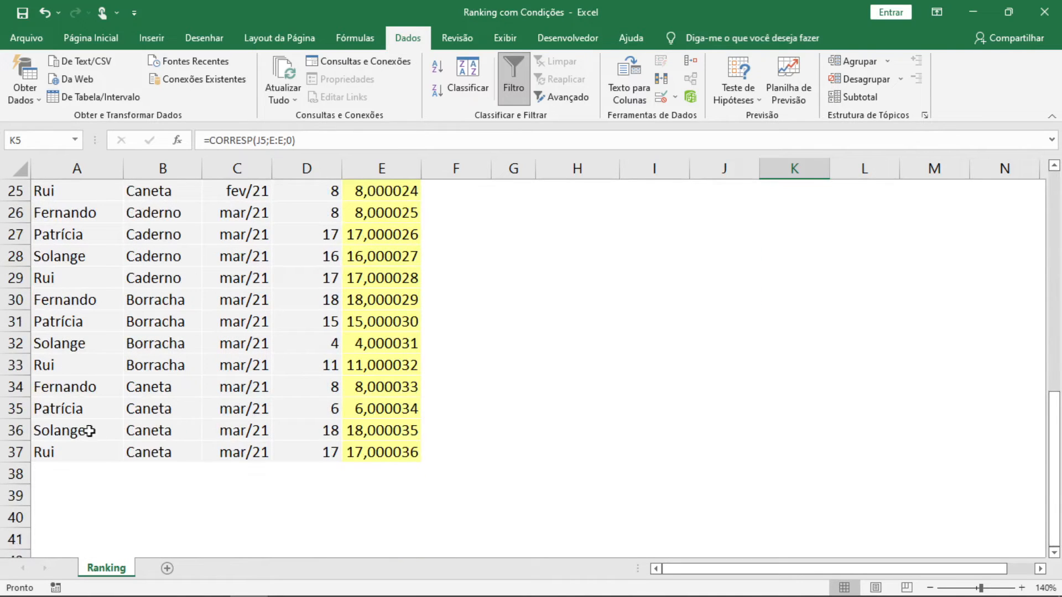
left_click_drag(91, 432, 409, 430)
scroll(532, 394, "up", 8)
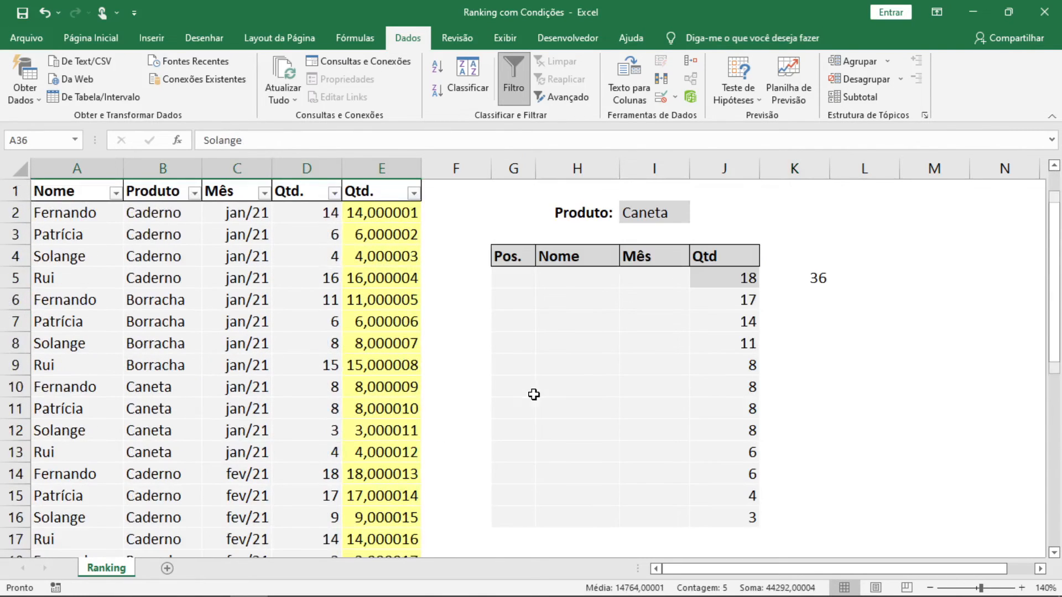
left_click(818, 281)
key("ctrl+c")
left_click_drag(798, 515, 802, 297)
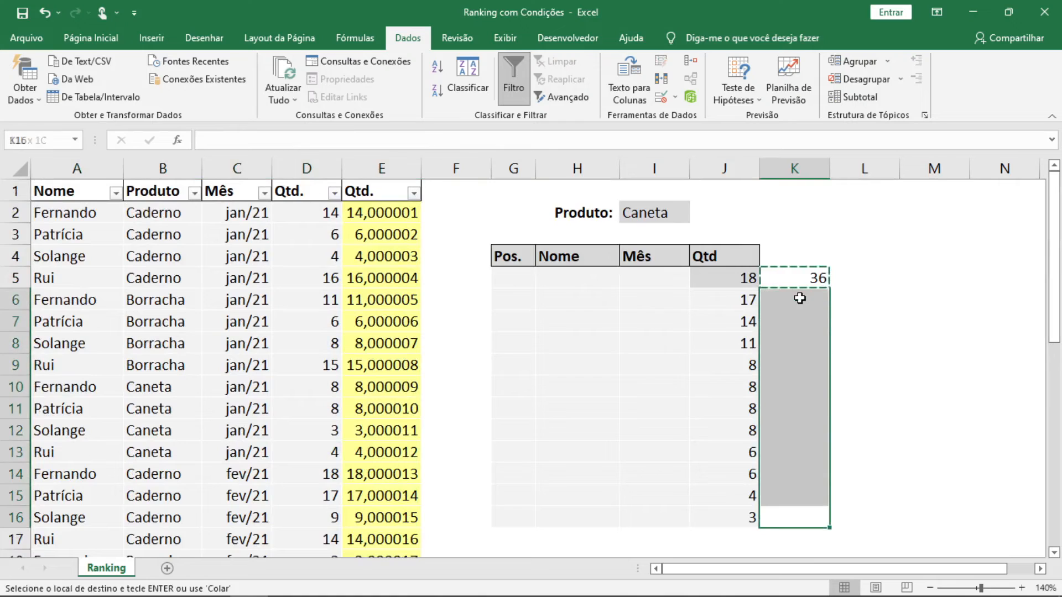
key("ctrl+v")
key("Escape")
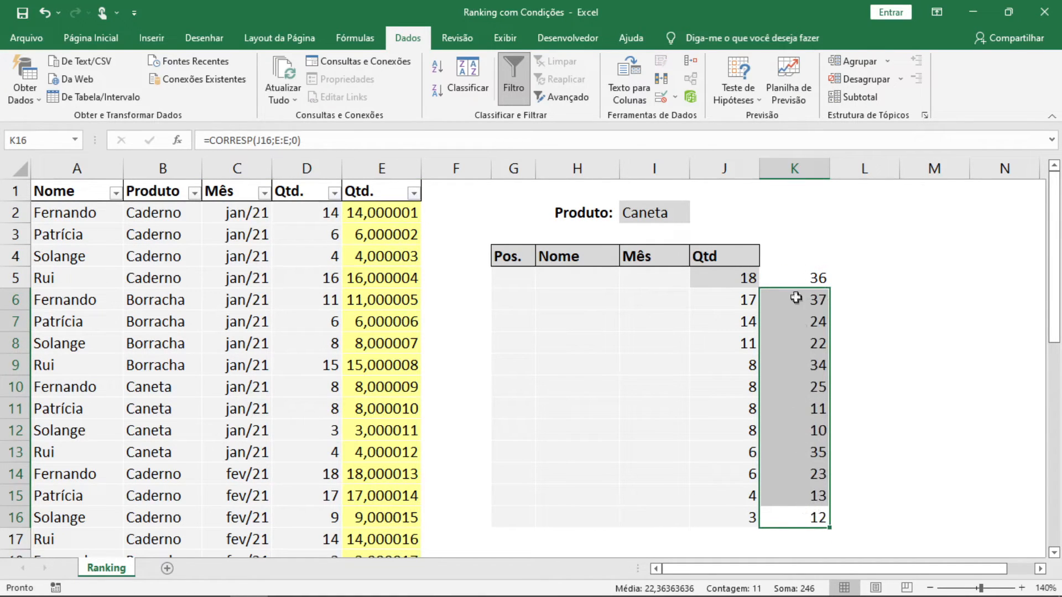
Check the K6 match against row 37 of the source table and review the quantities in J5:J16.
left_click(730, 299)
left_click(778, 301)
scroll(521, 392, "down", 9)
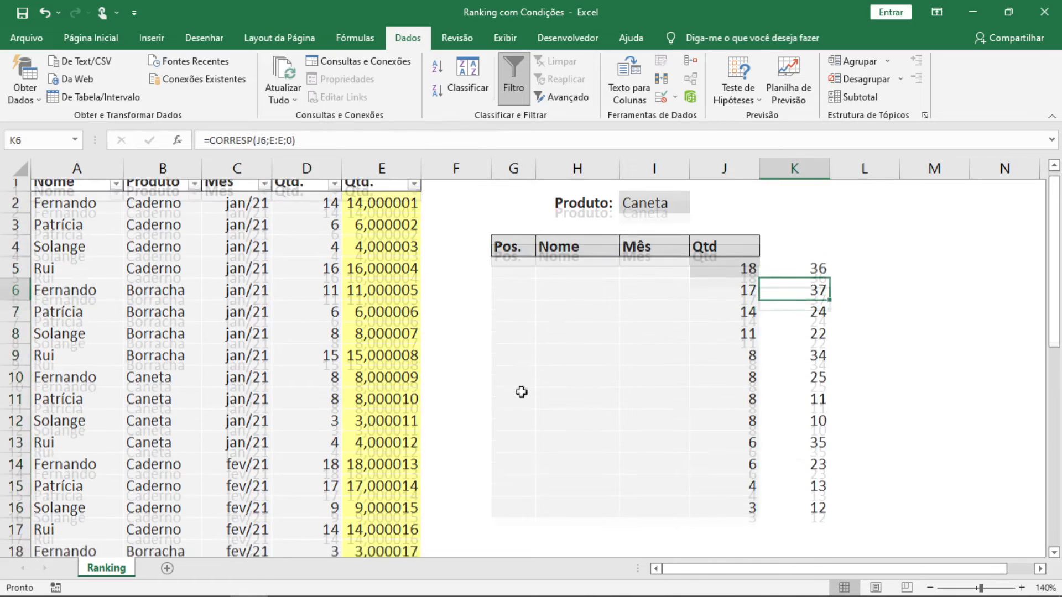
scroll(512, 396, "up", 1)
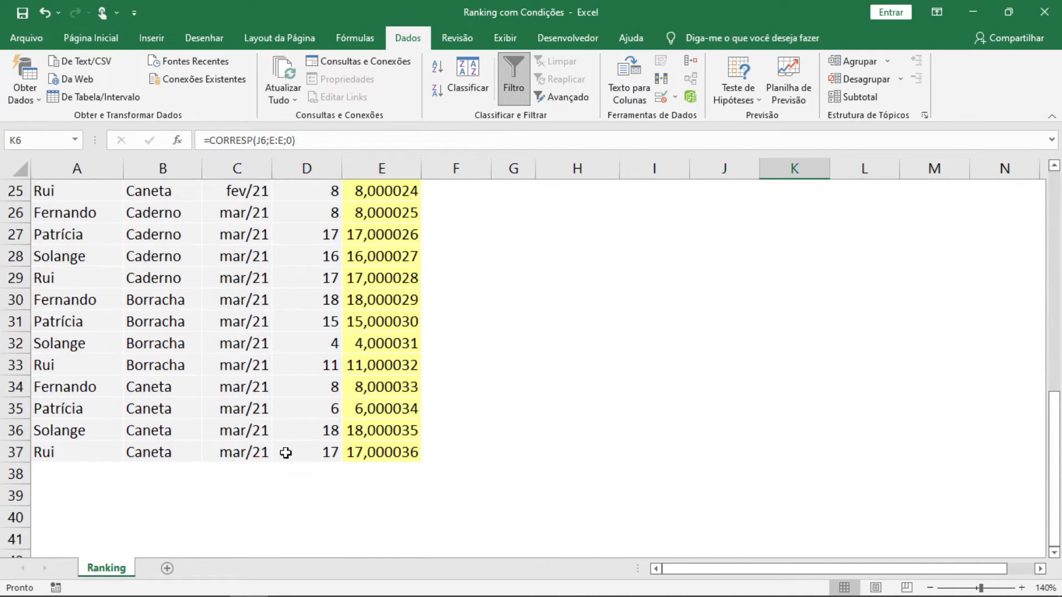
left_click_drag(285, 452, 367, 448)
scroll(545, 438, "up", 8)
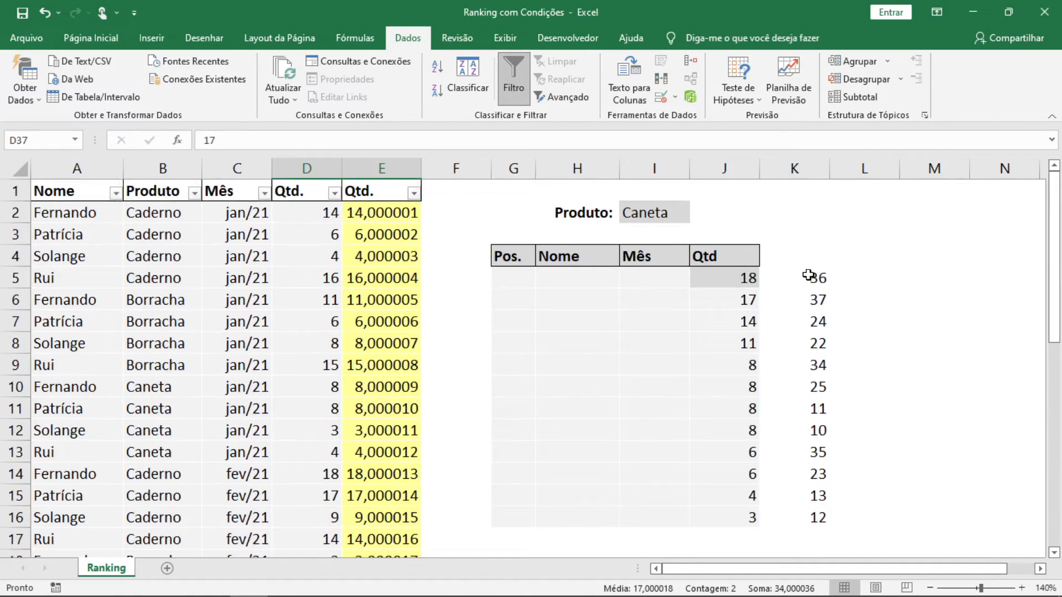
left_click_drag(738, 269, 752, 517)
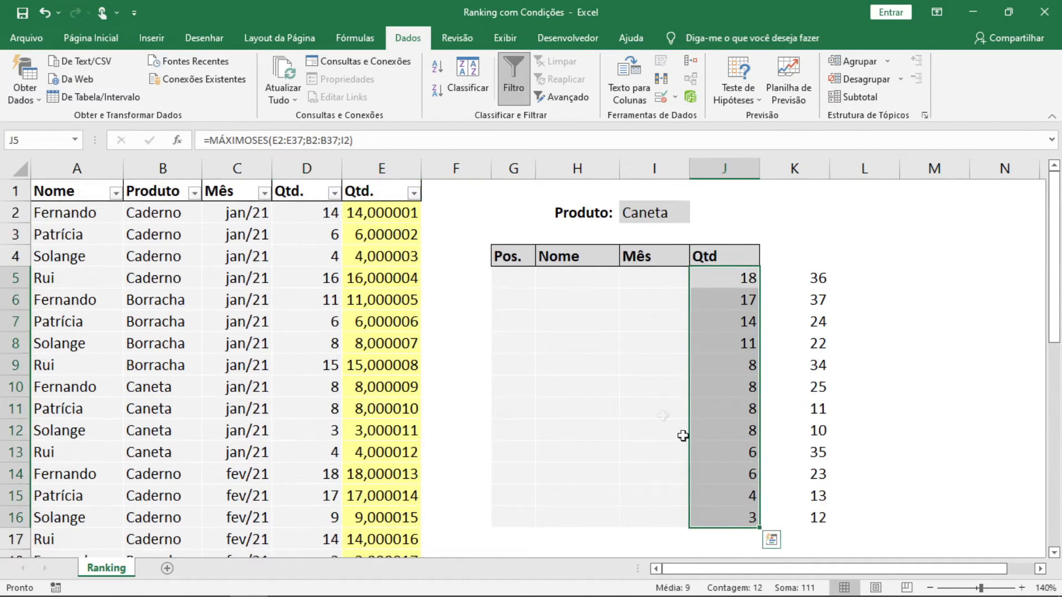
Enter =ÍNDICE(A:A;K5;1) in H5 to retrieve the name for the first ranked quantity.
left_click(586, 280)
type("=índice(")
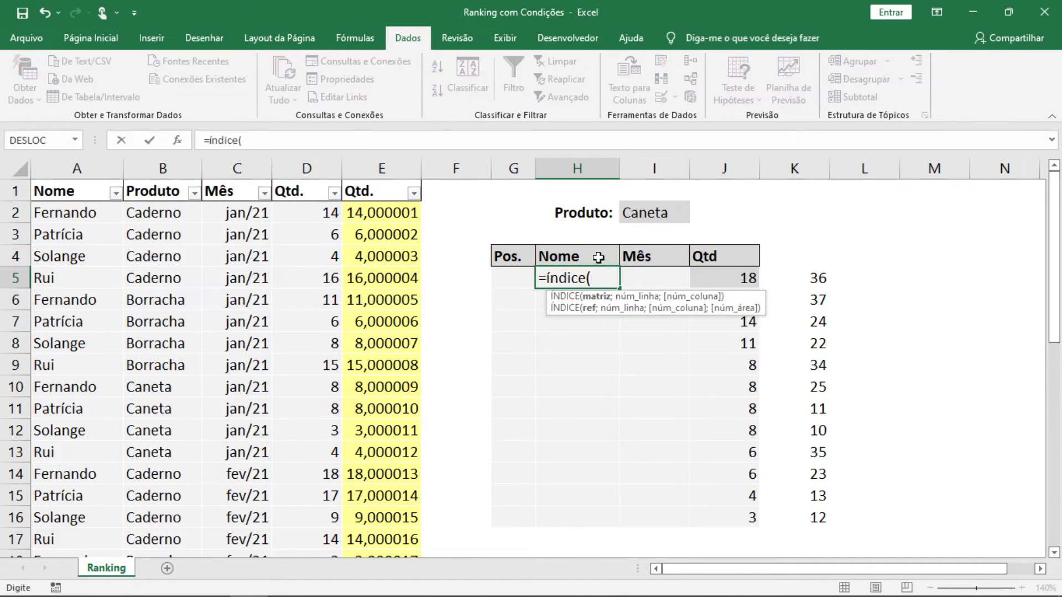
left_click(59, 160)
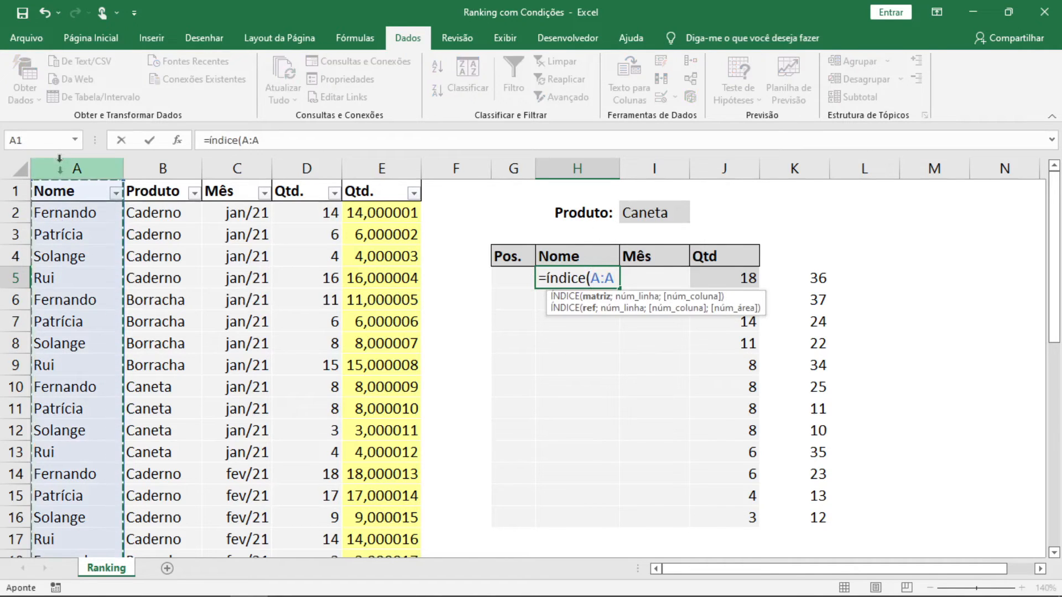
type(";")
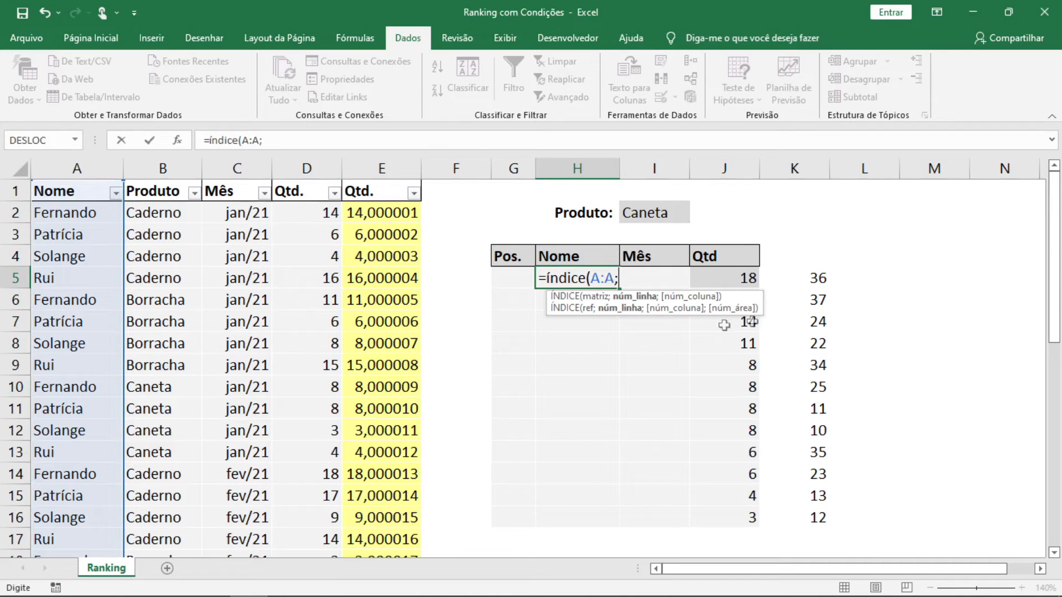
left_click(794, 277)
type(";")
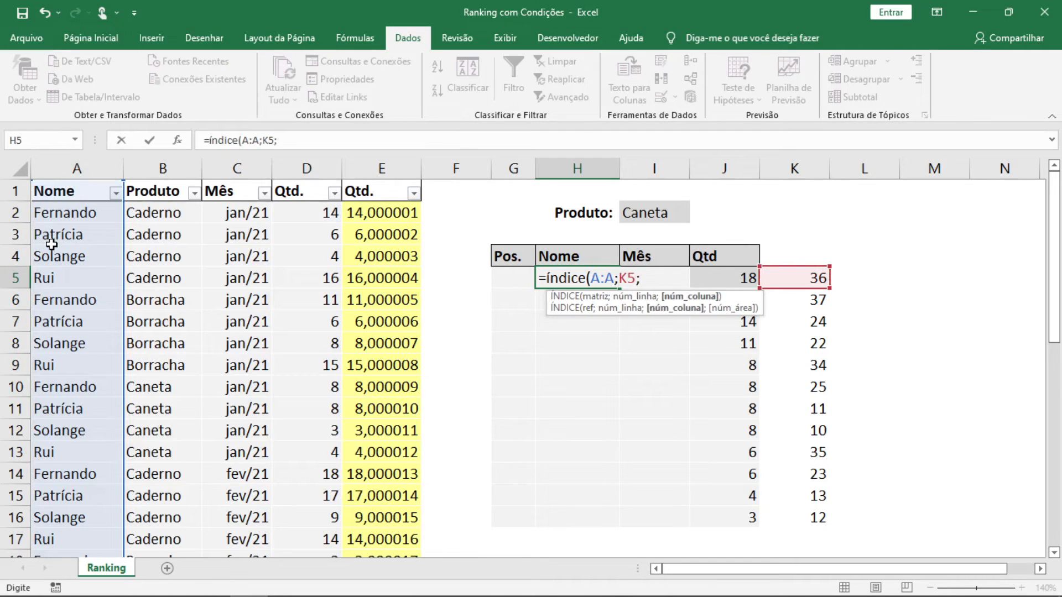
type("1)")
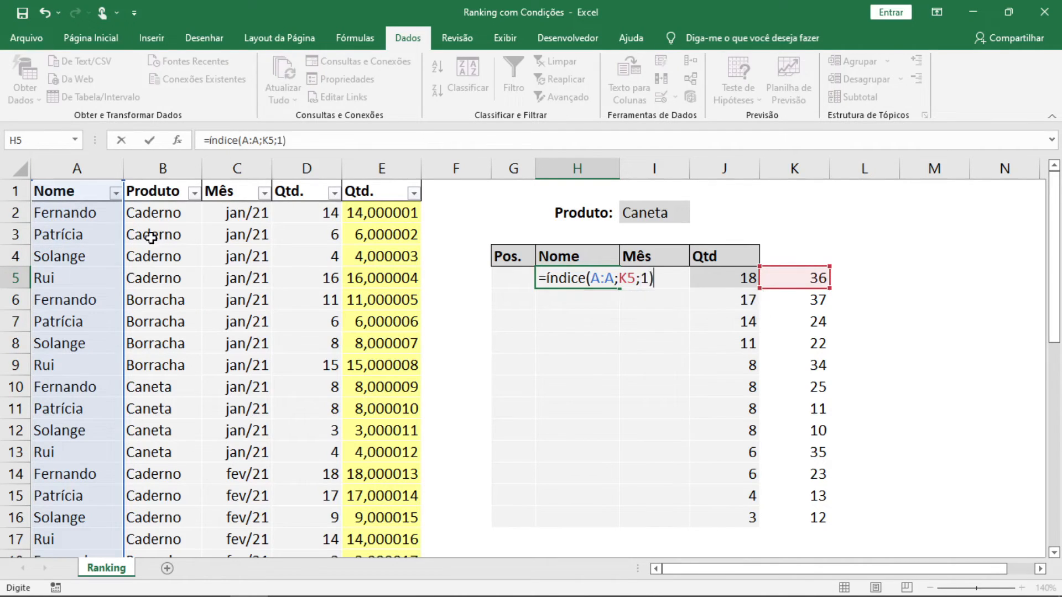
key("Return")
key("Up")
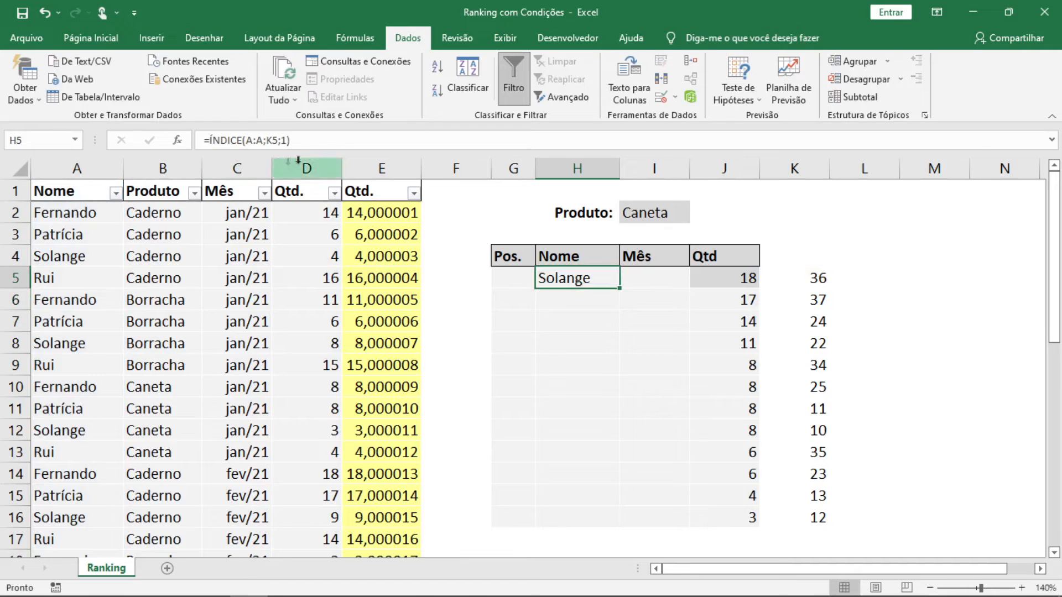
Reuse the H5 formula in I5 with the array changed to column C, as =ÍNDICE(C:C;K5;1), to retrieve the month.
triple_click(317, 142)
key("ctrl+c")
key("Escape")
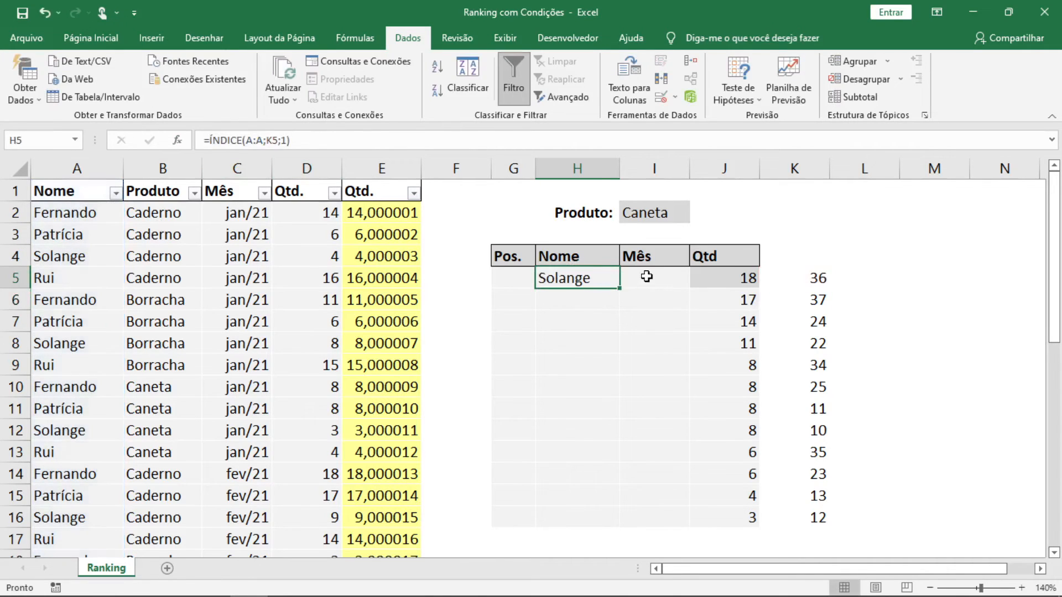
left_click(645, 275)
left_click(293, 140)
key("ctrl+v")
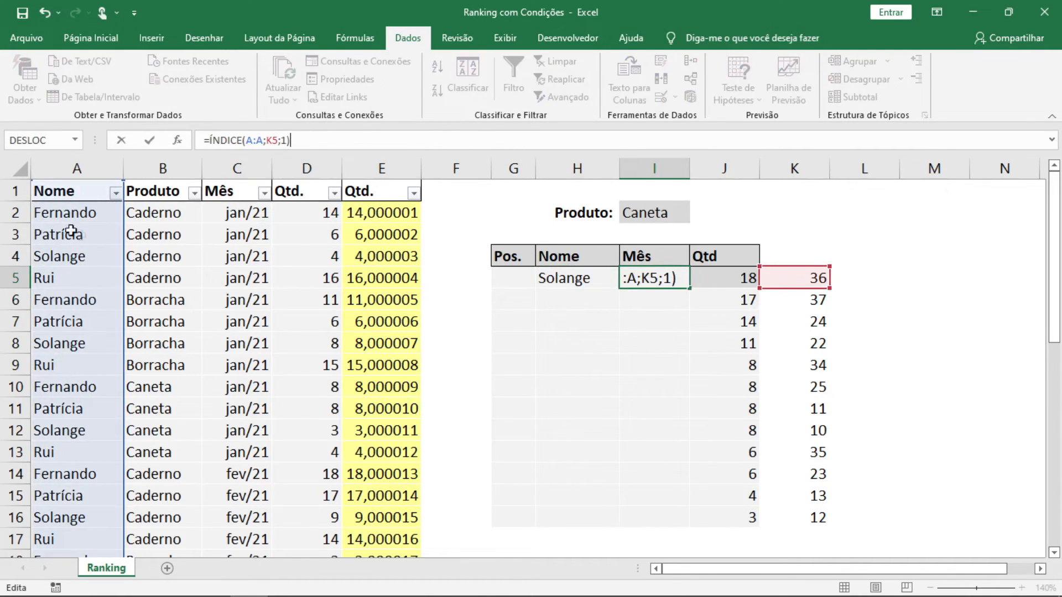
left_click_drag(120, 224, 225, 214)
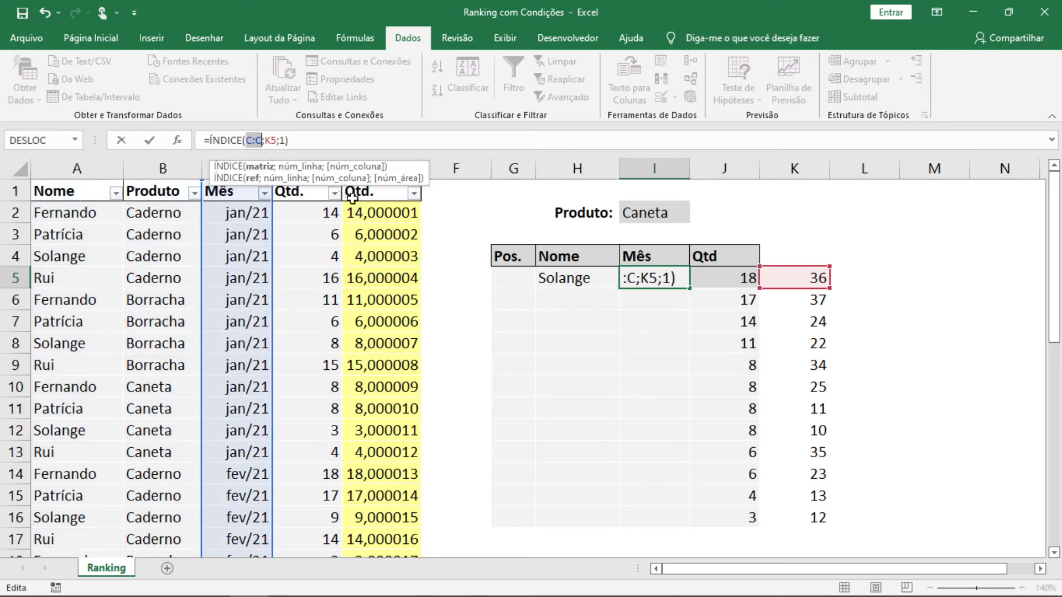
key("Return")
key("Up")
Copy the H5:I5 formulas down to row 16, pasting formulas only.
key("Left")
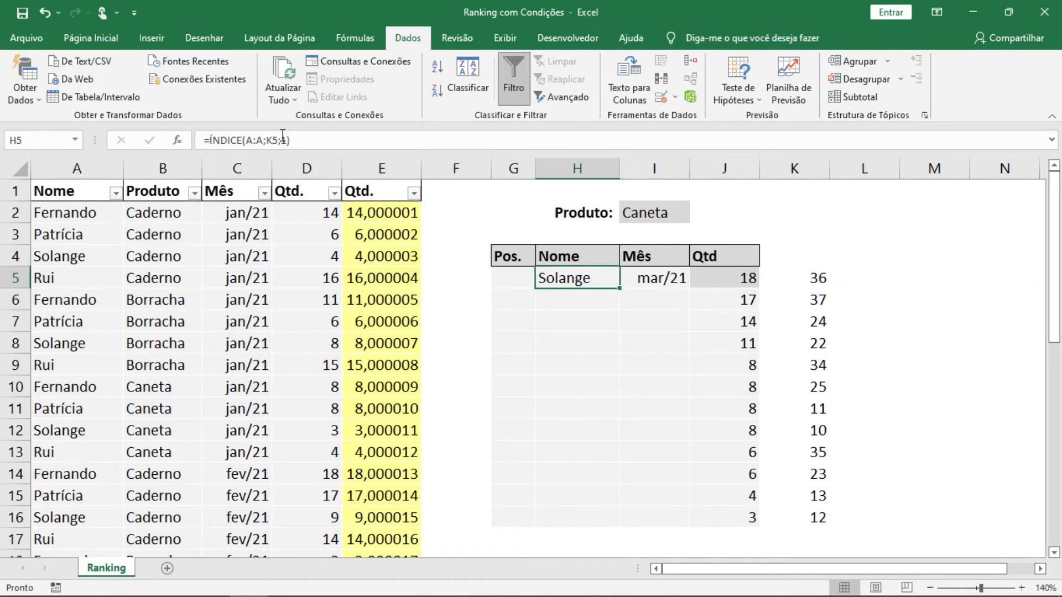
key("shift+Right")
key("ctrl+c")
key("shift+Down")
key("shift+Down")
key("shift+Down")
key("shift+Down")
key("shift+Down")
key("shift+Down")
key("shift+Down")
key("shift+Down")
key("shift+Down")
key("shift+Down")
key("shift+Down")
key("shift+Down")
key("shift+Up")
key("alt+c")
key("v")
key("f")
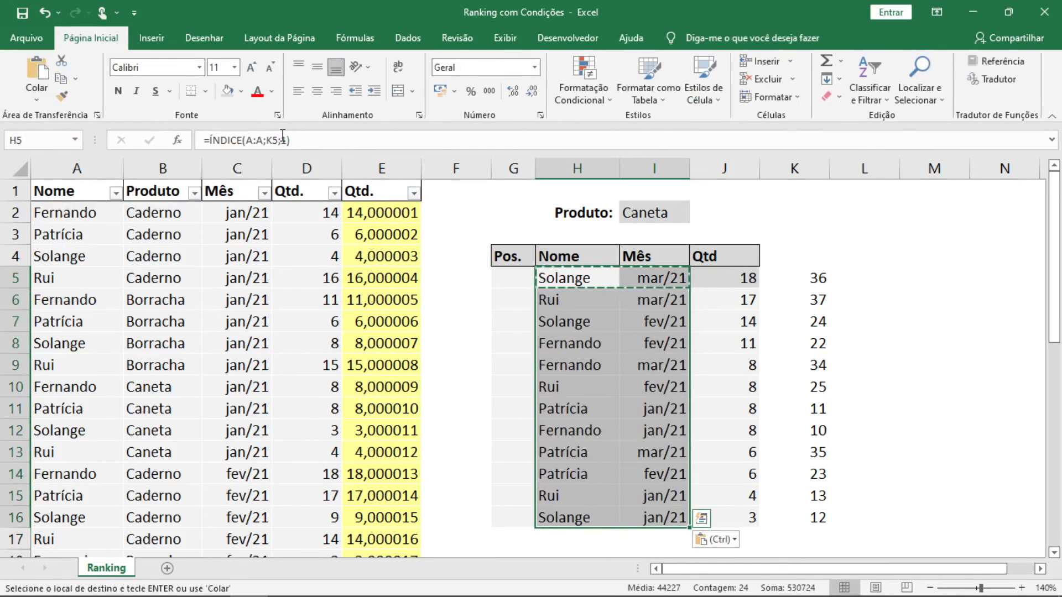
key("Escape")
key("Up")
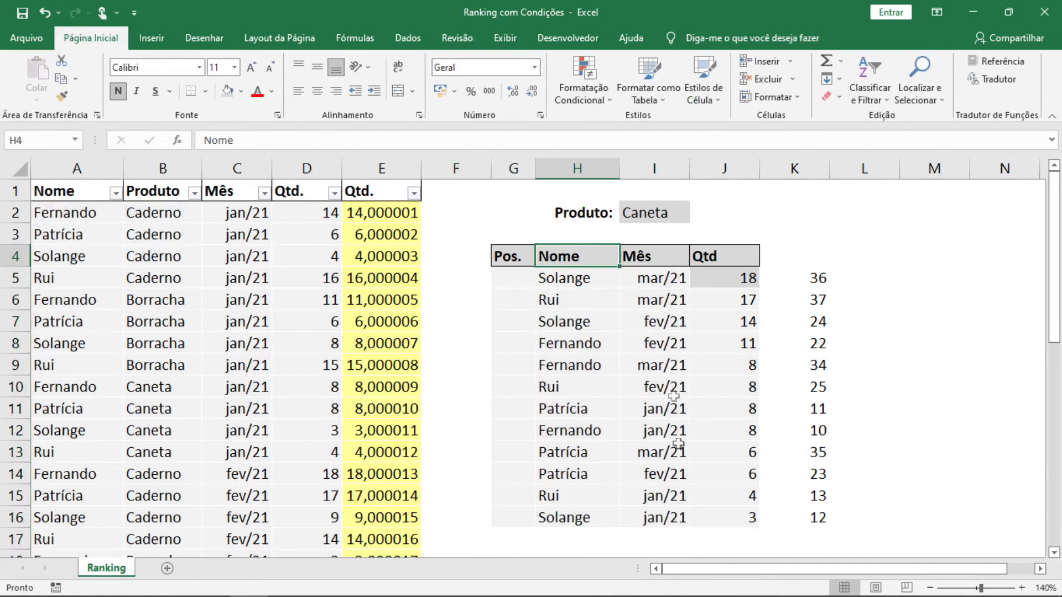
Enter =LIN(A1) in G5 to number the first ranking position.
left_click(526, 282)
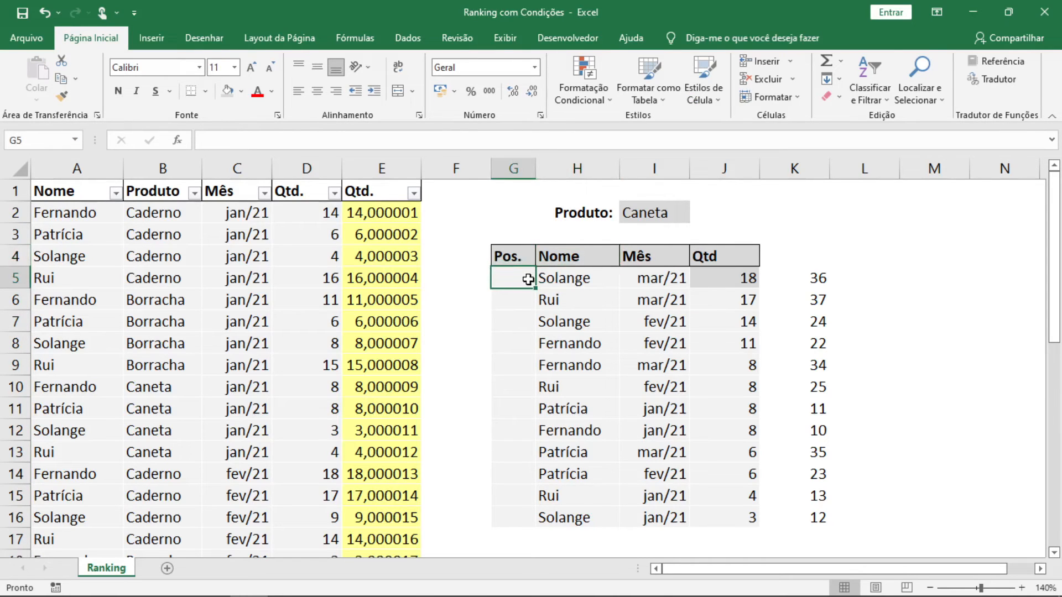
left_click(572, 282)
key("ctrl+shift+Down")
key("Up")
key("Left")
key("Down")
type("=lin(a1")
key("BackSpace")
key("BackSpace")
type("(a1")
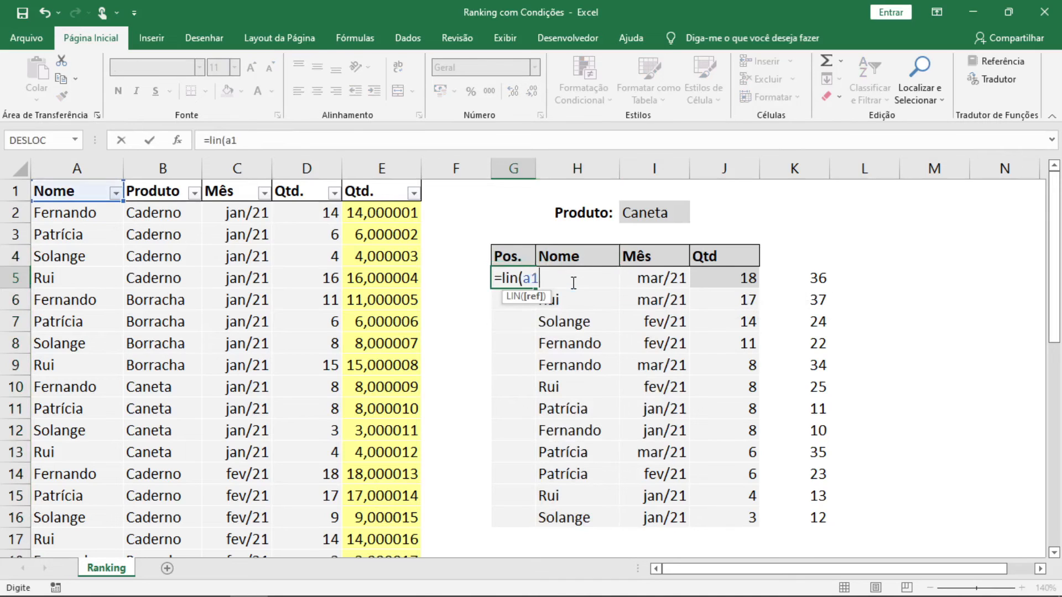
type(")")
key("Return")
key("Up")
Copy the G5 position formula down to G16, pasting formulas only.
key("ctrl+c")
key("Right")
key("ctrl+Down")
key("Left")
key("ctrl+shift+Up")
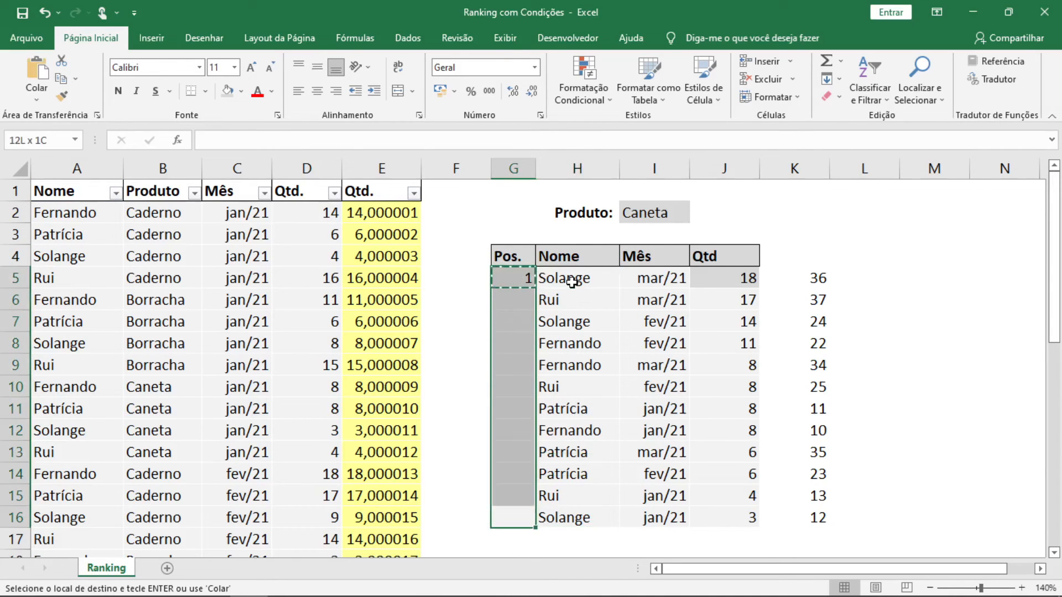
key("alt")
key("c")
key("v")
key("f")
key("Escape")
key("Right")
key("Up")
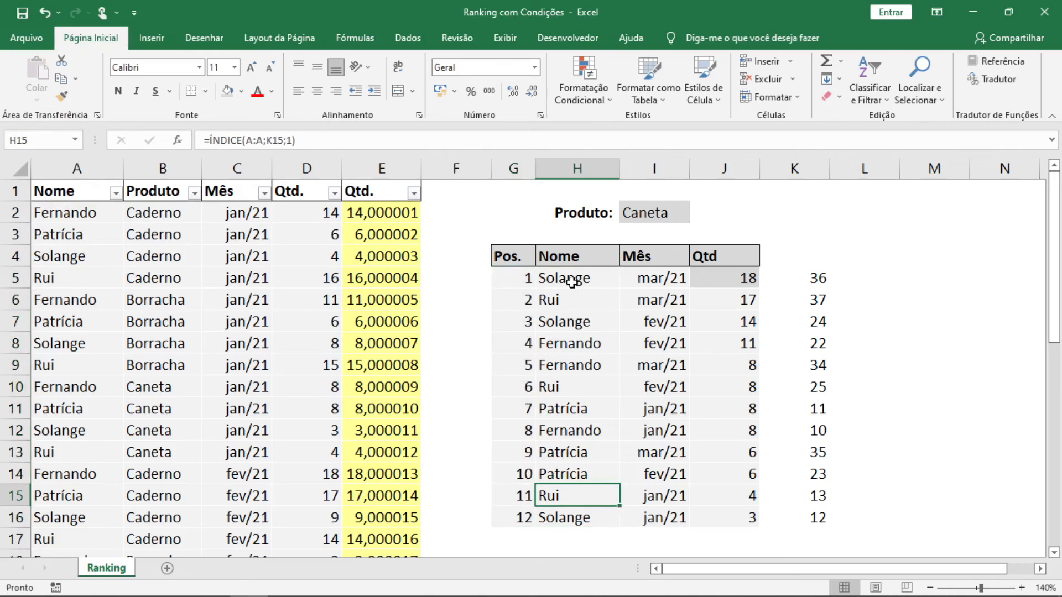
Review the helper row numbers in K5:K16 and the K5 reference inside the I5 month formula.
key("Right")
key("Right")
key("Right")
key("ctrl+Up")
key("ctrl+shift+Down")
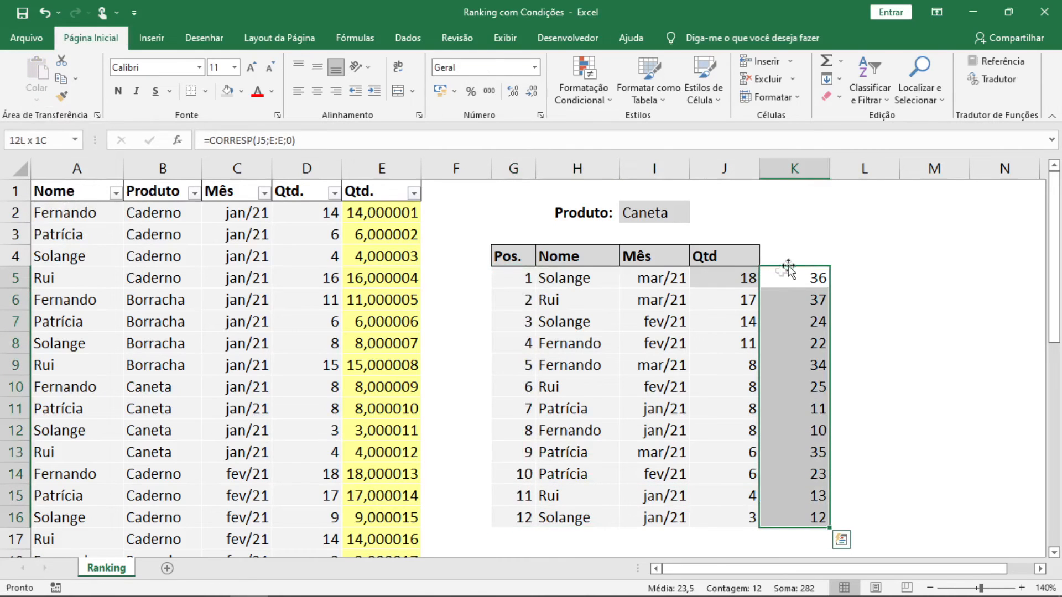
left_click(669, 277)
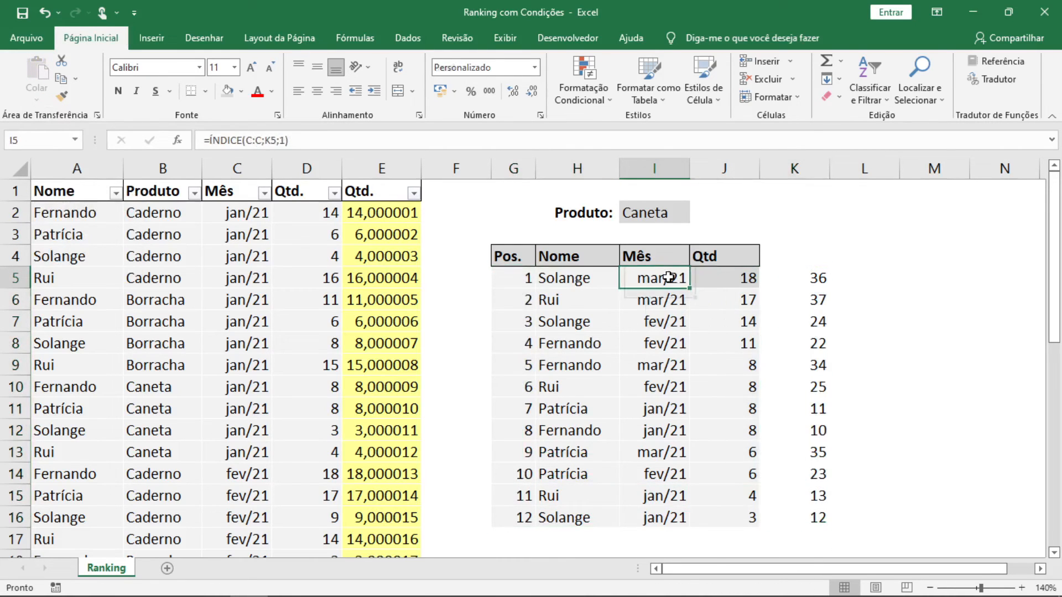
left_click(265, 140)
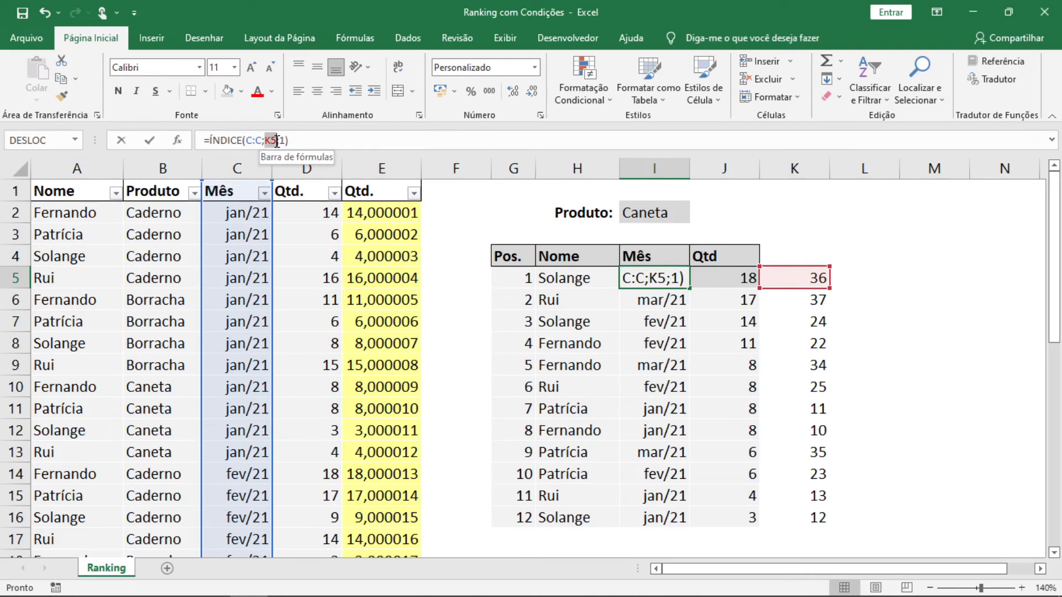
key("Escape")
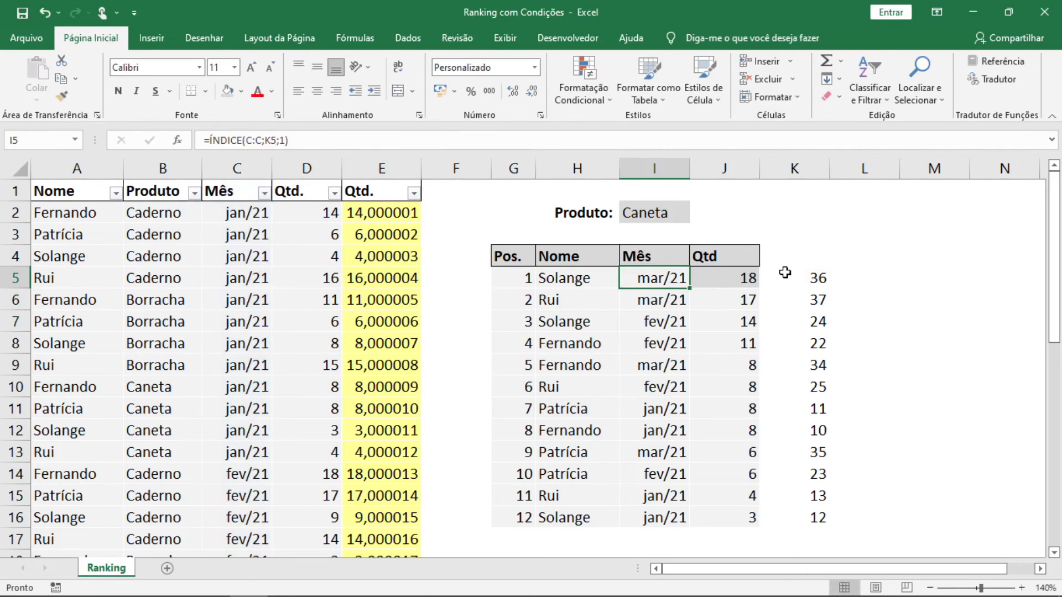
Replace the K5 reference in the I5 formula with CORRESP(J5;E:E;0) and copy the formula down to I16.
left_click(785, 277)
left_click(211, 140)
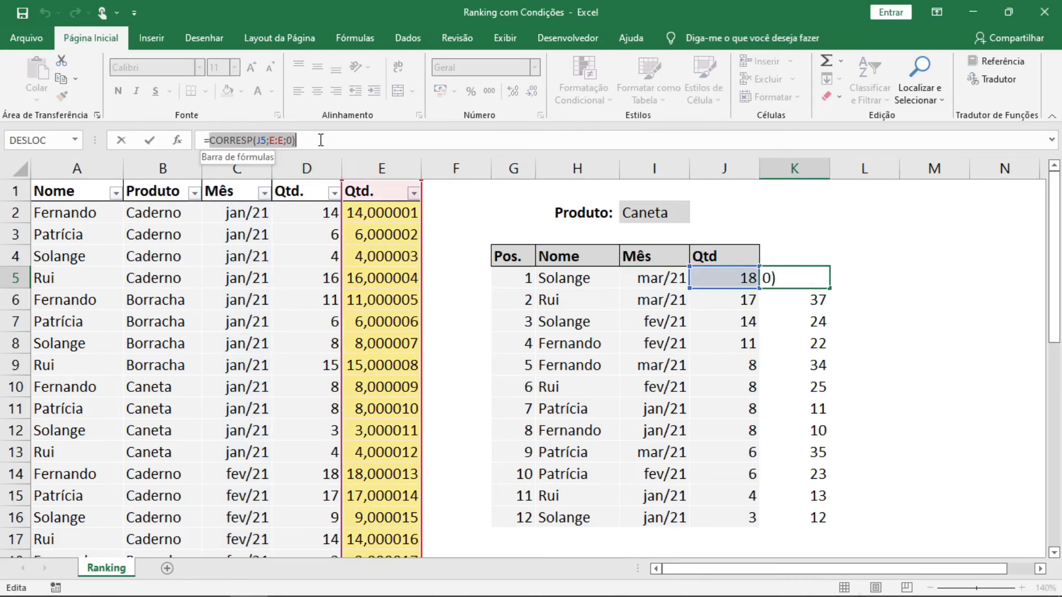
key("Escape")
left_click(622, 274)
double_click(271, 140)
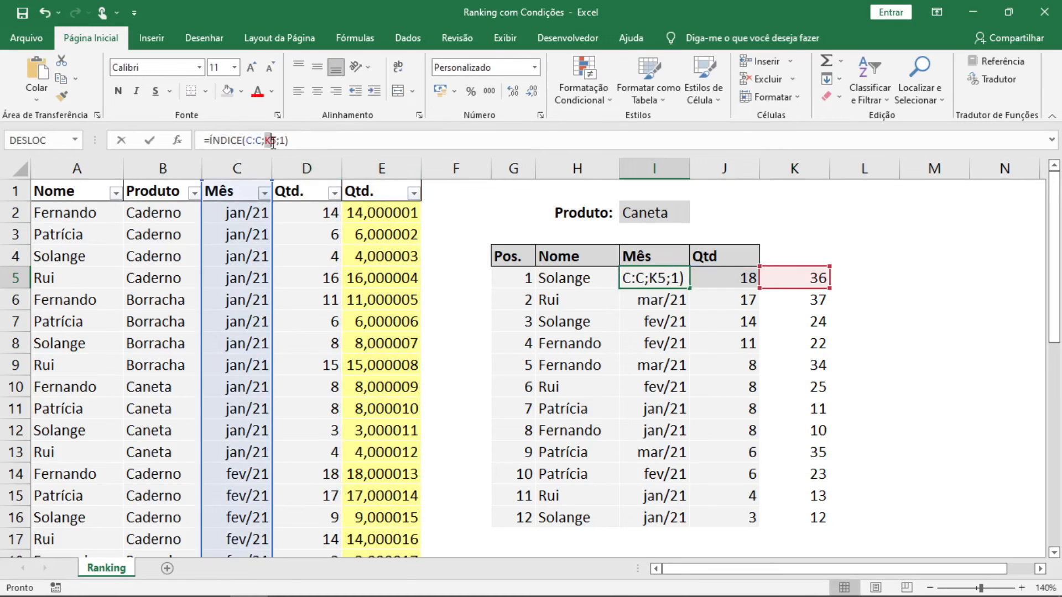
key("ctrl+v")
key("Return")
key("Up")
key("ctrl+c")
key("ctrl+shift+Down")
key("ctrl+v")
Replace the K5 reference in the H5 name formula with CORRESP(J5;E:E;0) copied from K5.
key("Right")
key("Right")
left_click_drag(307, 140, 209, 140)
key("ctrl+c")
key("Escape")
key("Left")
key("Left")
key("Left")
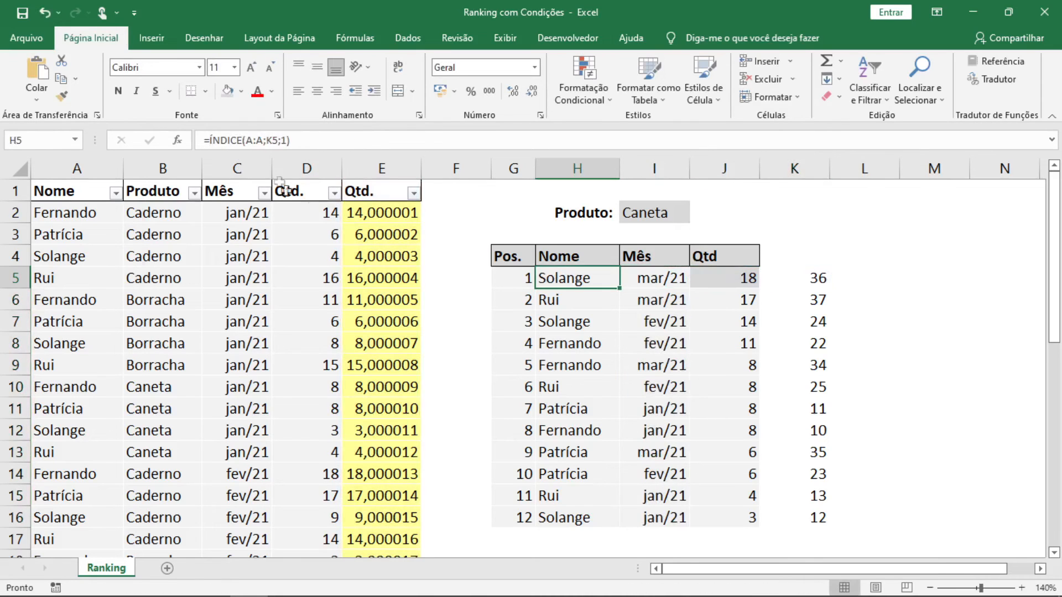
double_click(269, 141)
key("ctrl+v")
key("Return")
key("Up")
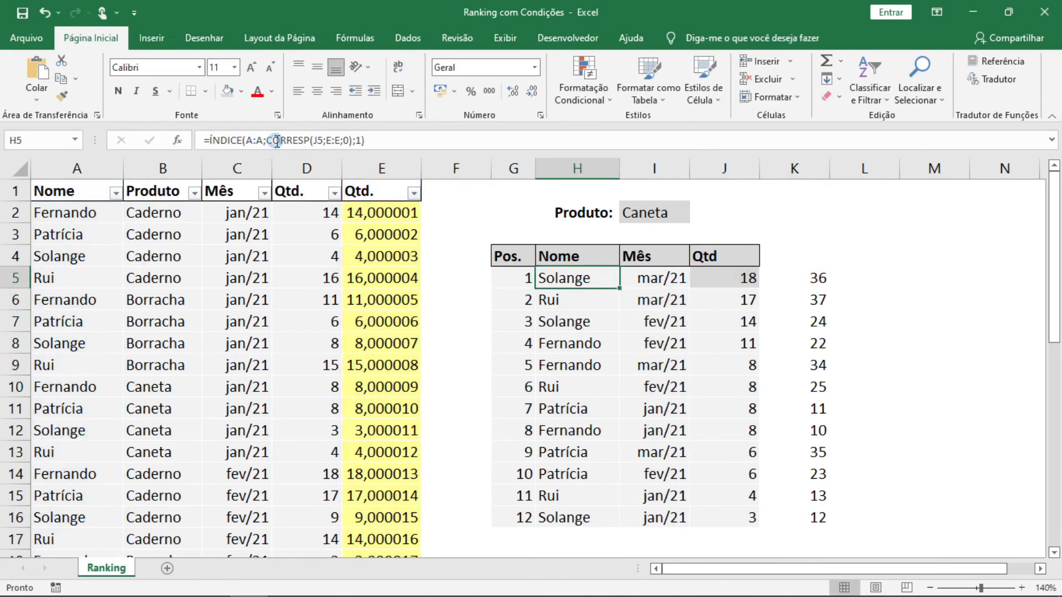
Copy the updated H5 name formula down to H16.
key("ctrl+c")
key("ctrl+shift+Down")
key("ctrl+v")
key("Up")
key("Right")
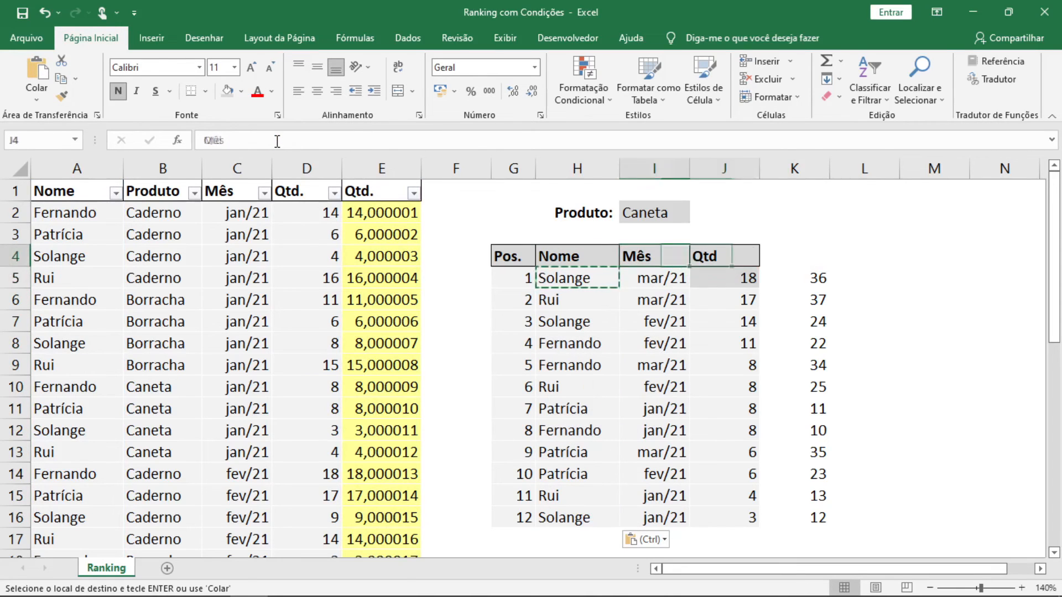
Trace the dependents of K5 to check whether any formula still uses the helper cell.
key("Right")
key("Right")
key("Down")
key("Escape")
left_click(355, 37)
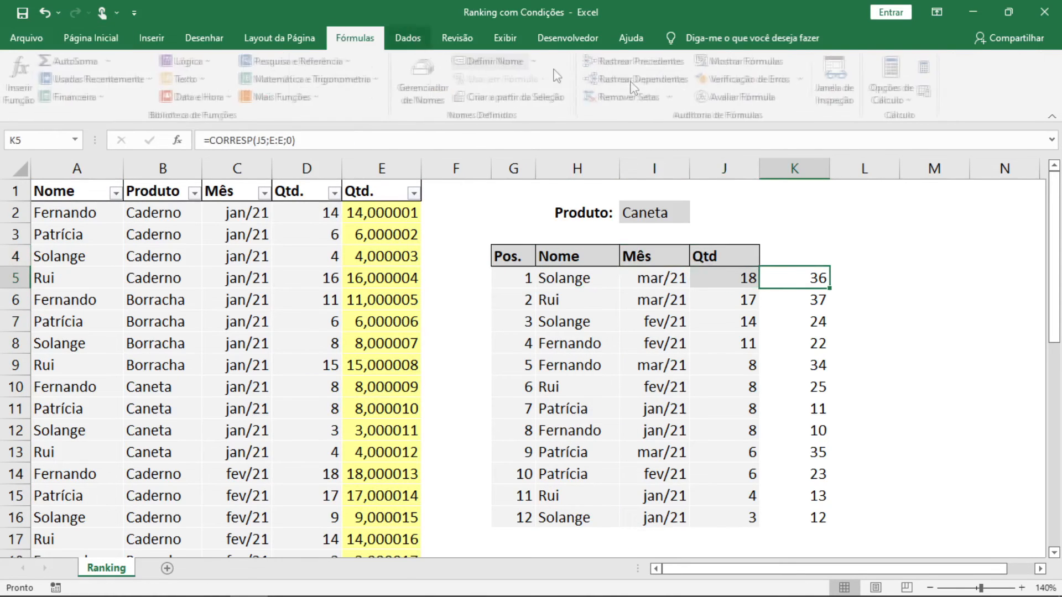
left_click(639, 79)
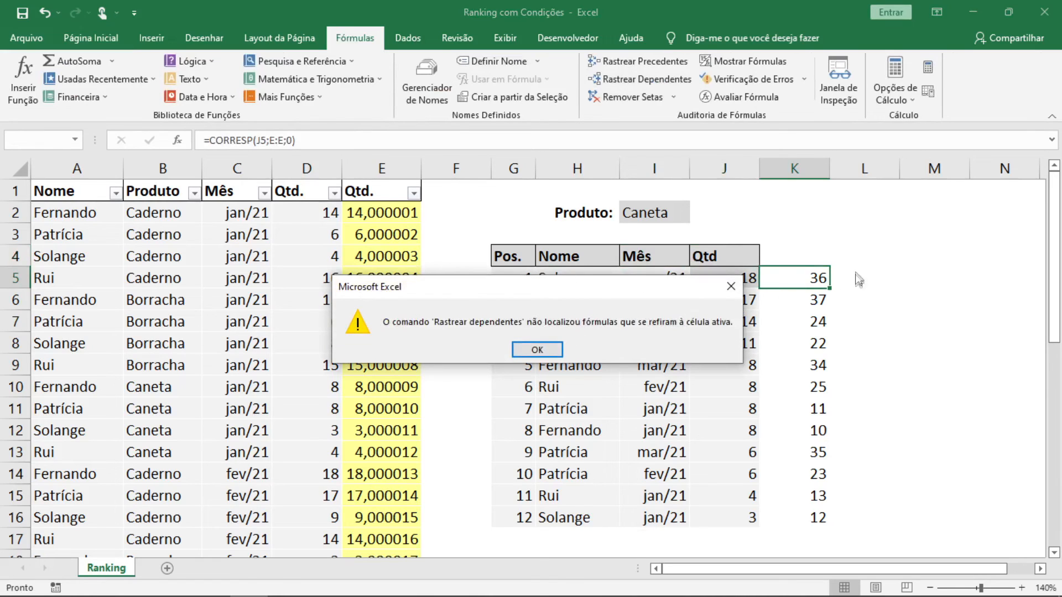
left_click(553, 348)
Delete the helper CORRESP formulas in K5:K16.
key("ctrl+shift+Down")
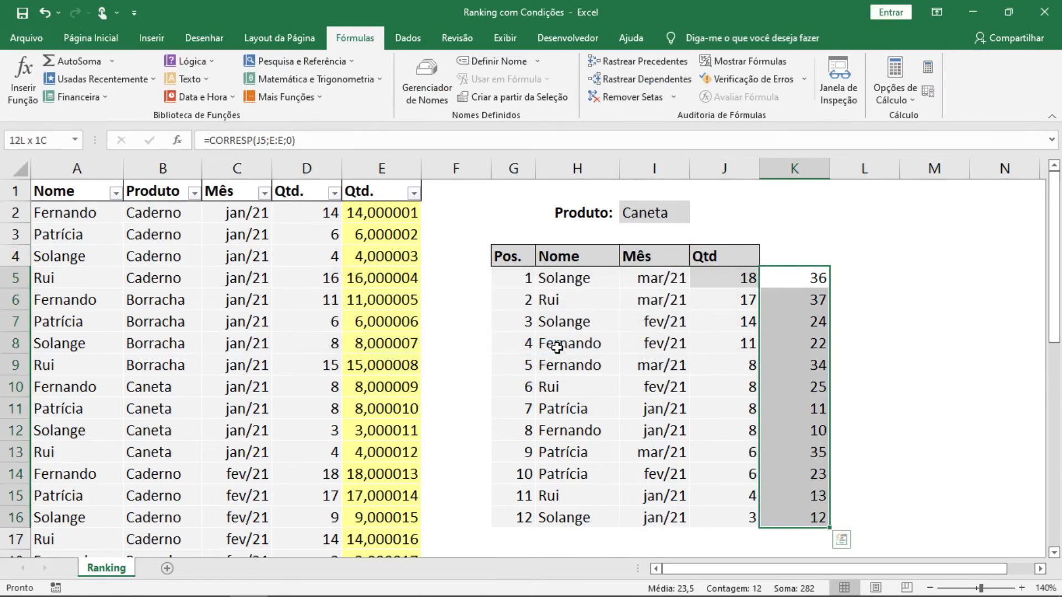
key("Delete")
key("Left")
key("Left")
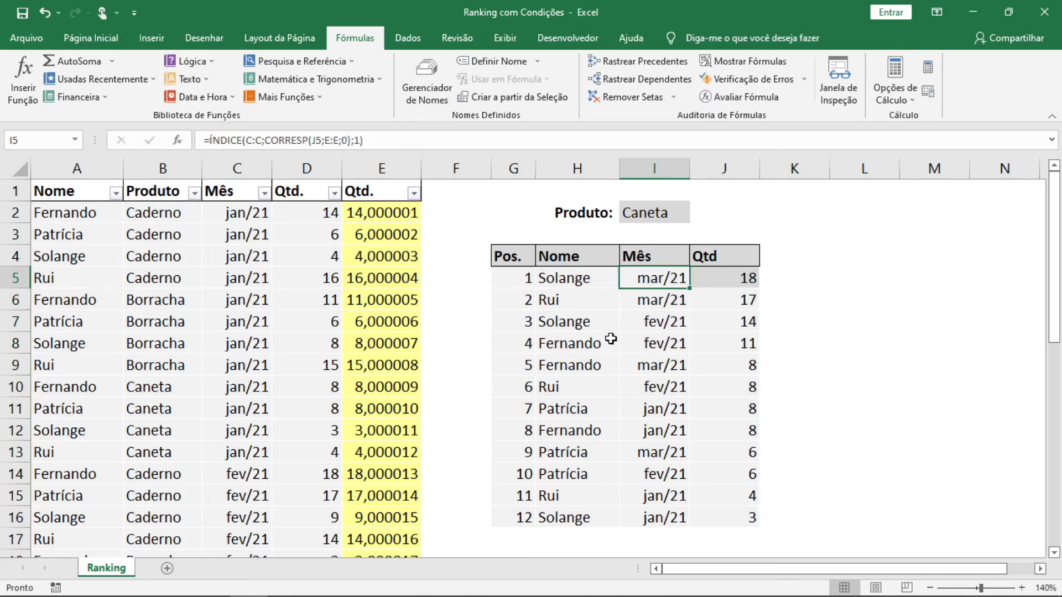
Set the ranking's product in I2 to Caderno.
left_click(653, 213)
left_click(696, 215)
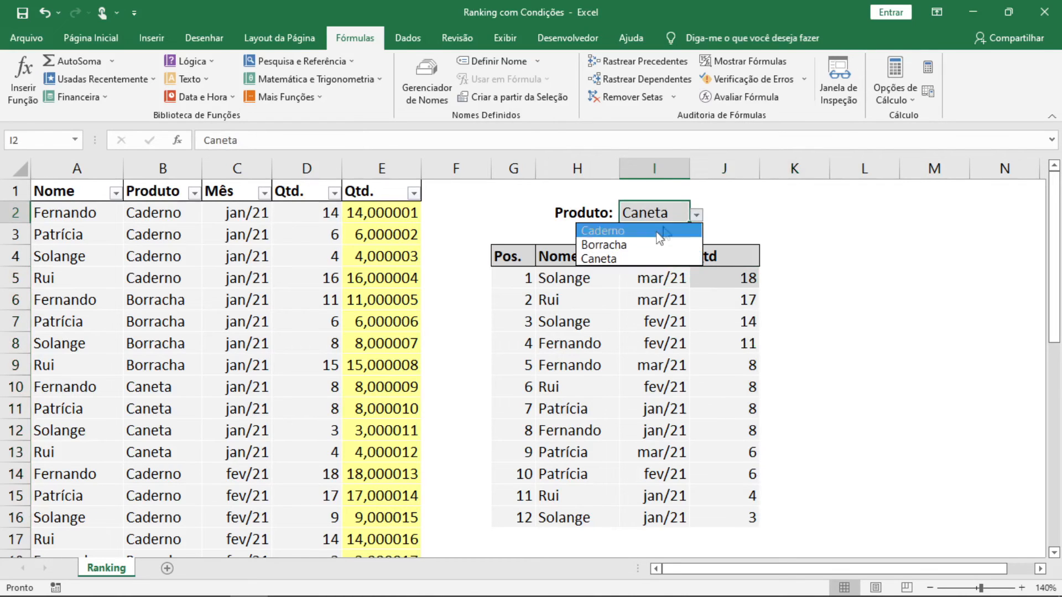
left_click(669, 231)
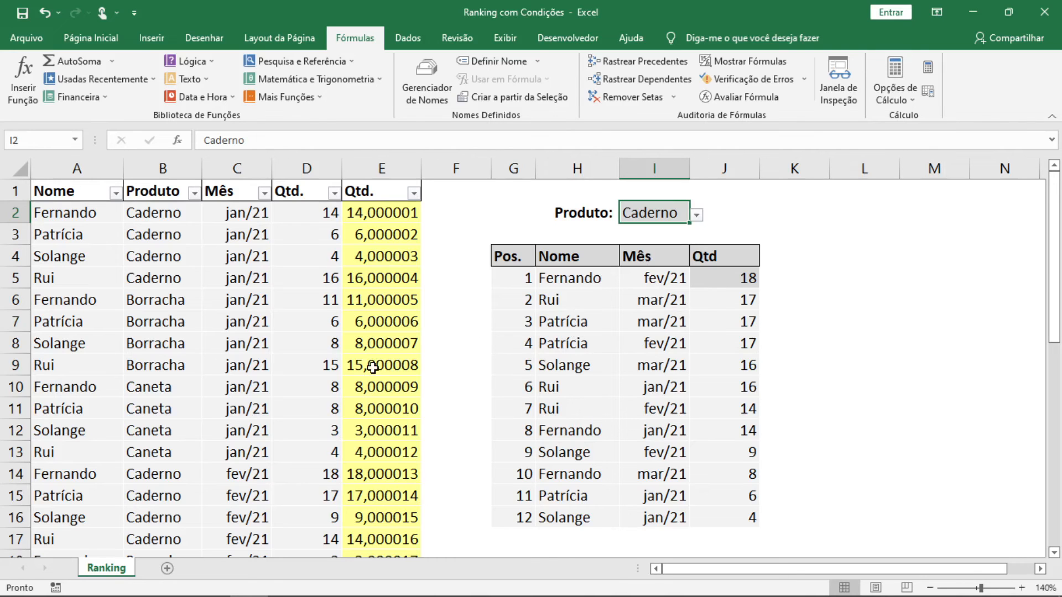
Compare the second- and third-place Caderno entries in the ranking with their matching mar/21 rows in the source table.
scroll(372, 367, "down", 7)
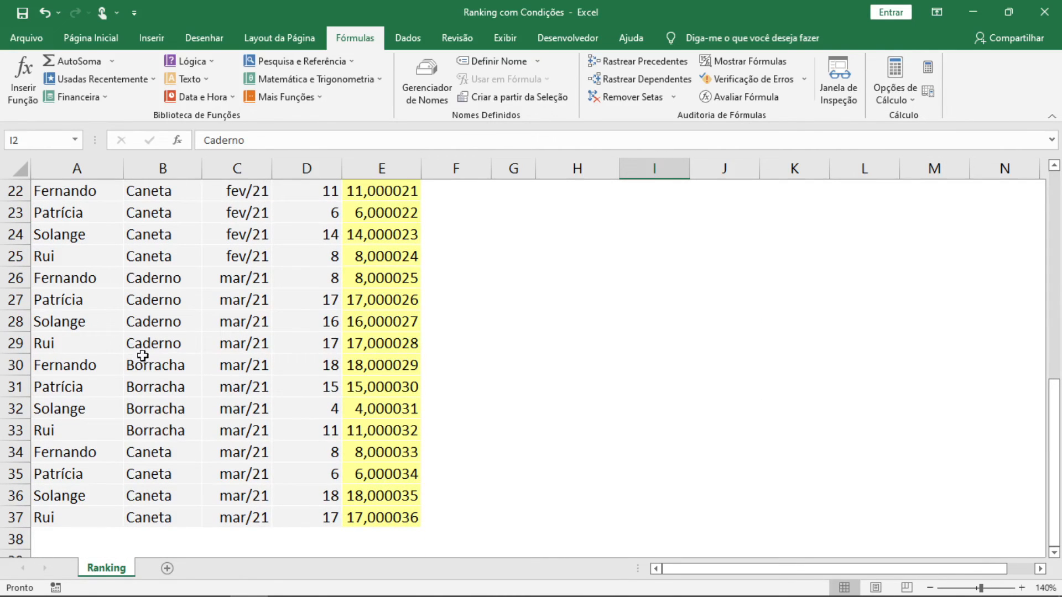
left_click_drag(77, 339, 398, 346)
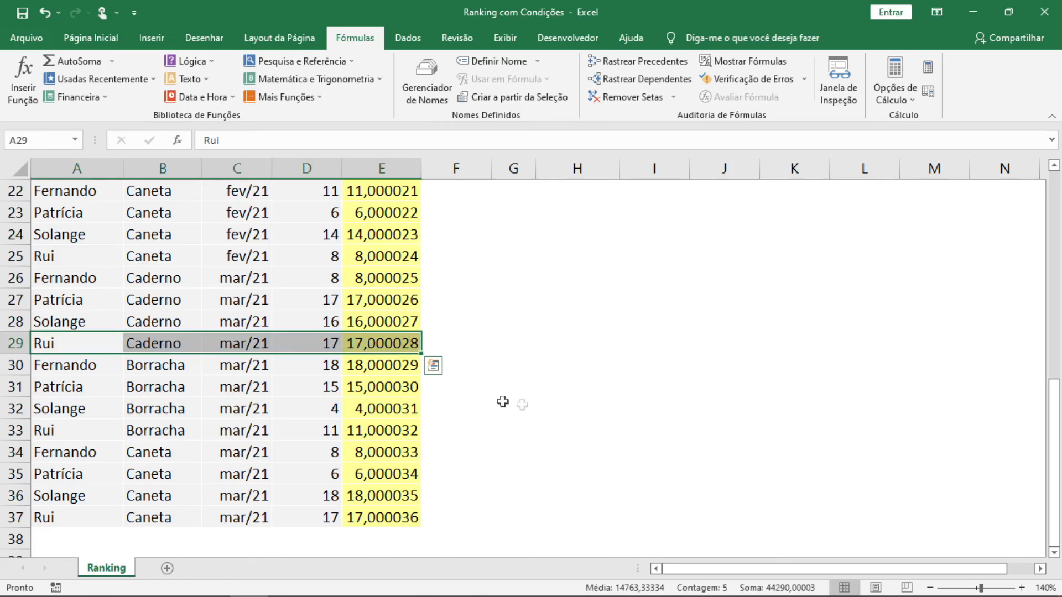
scroll(521, 404, "up", 7)
left_click(569, 320)
left_click(661, 320)
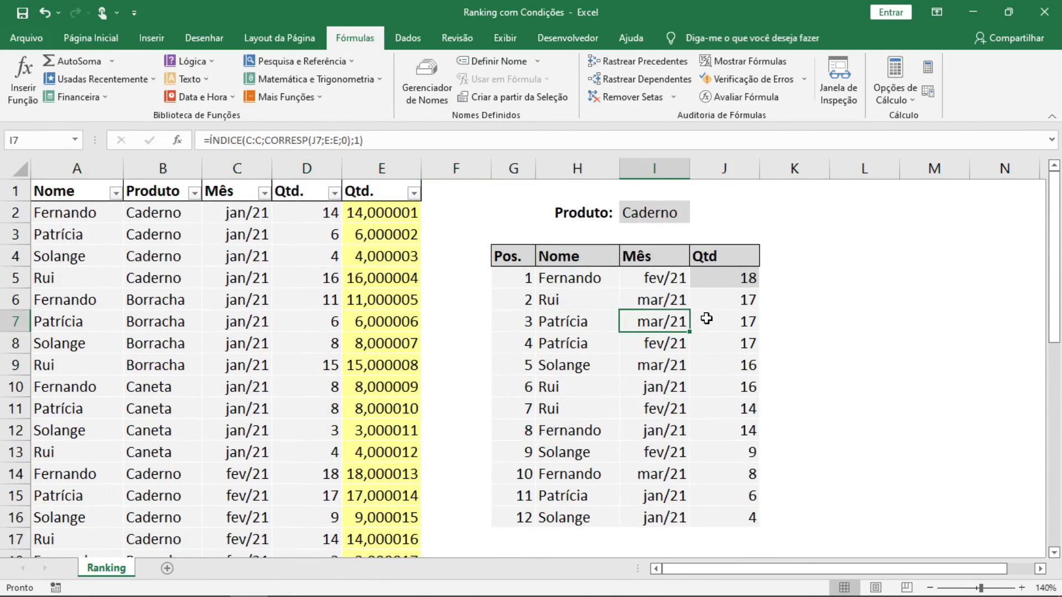
left_click(707, 319)
scroll(227, 370, "down", 4)
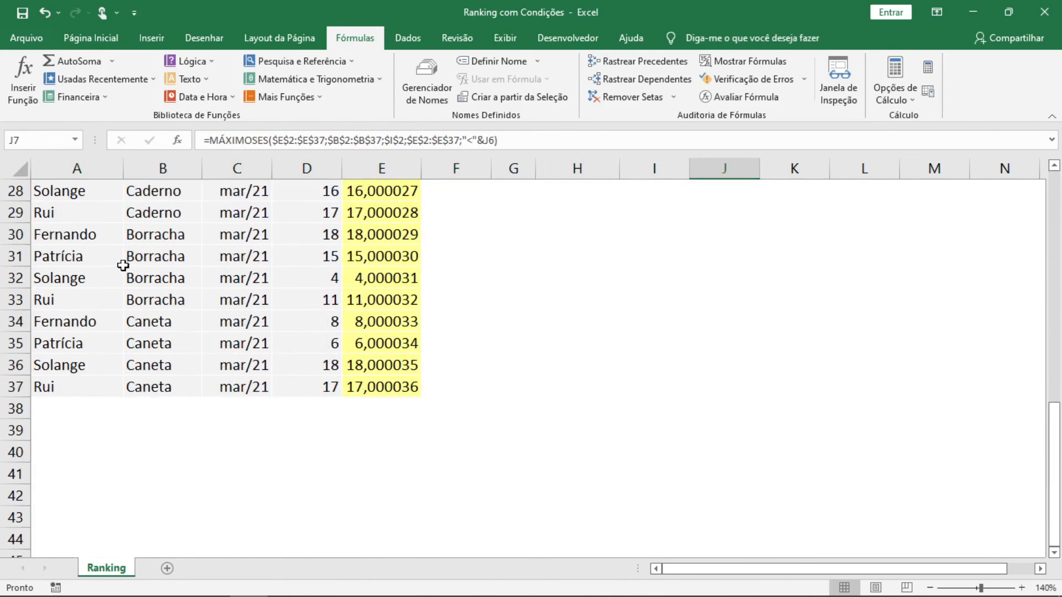
scroll(124, 265, "up", 1)
left_click_drag(75, 235, 407, 299)
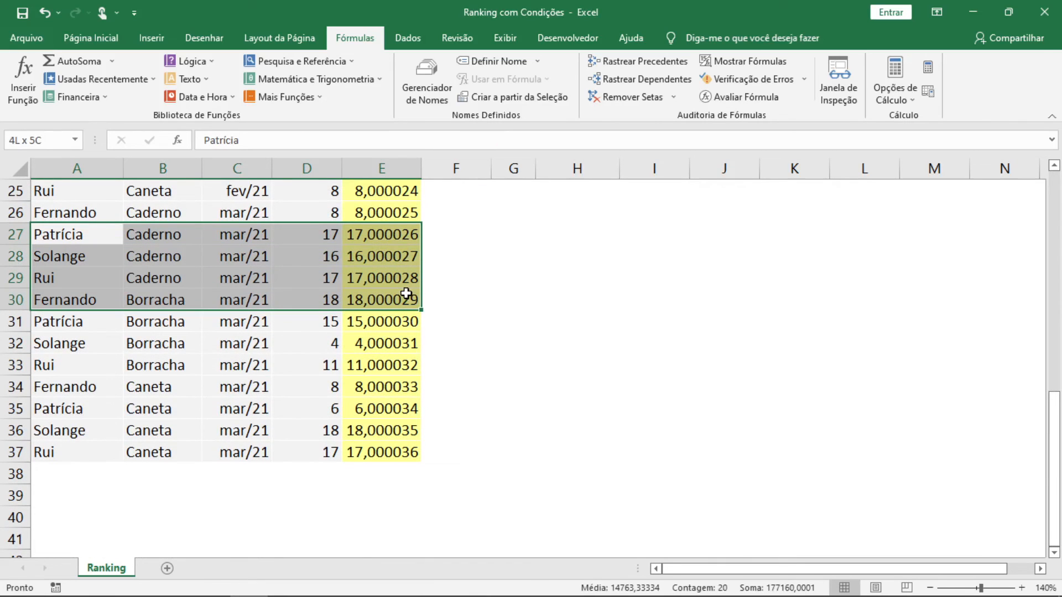
scroll(512, 343, "up", 8)
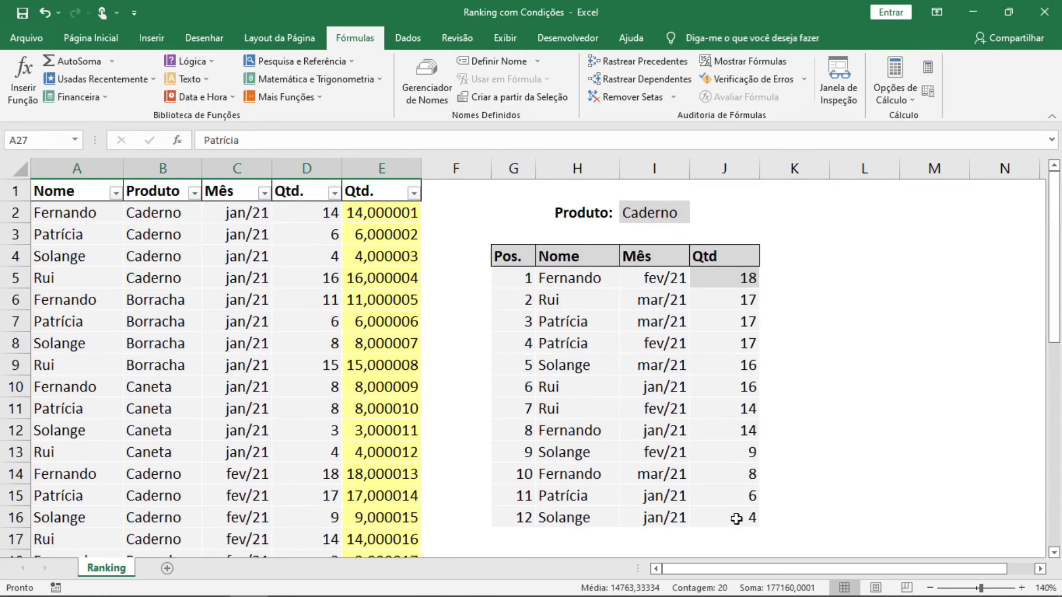
Test the ranking by switching the product in I2 to Borracha, to Caneta and back to Caderno.
left_click(655, 221)
left_click(696, 215)
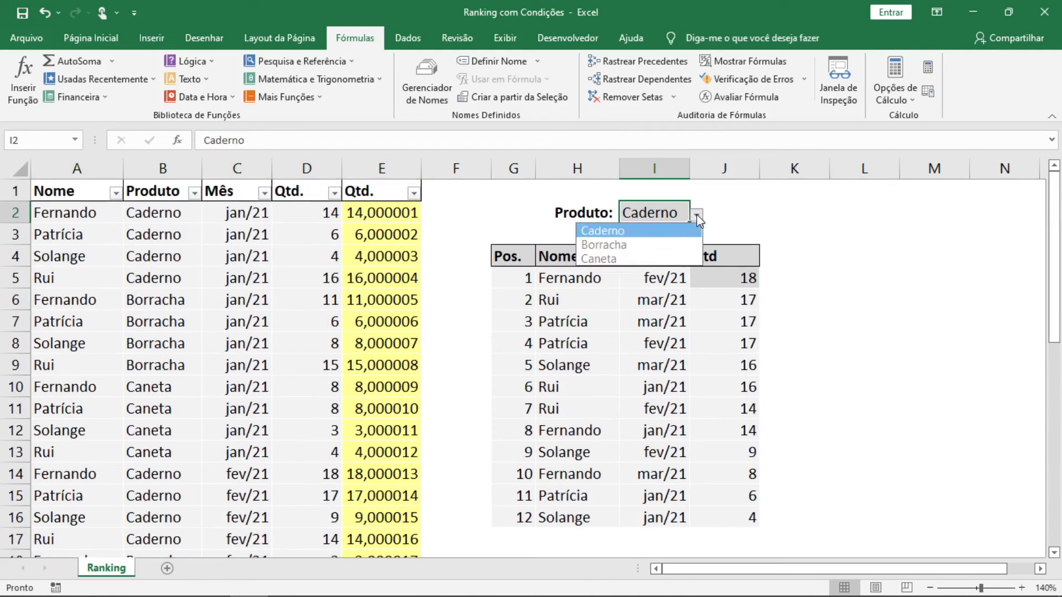
left_click(631, 244)
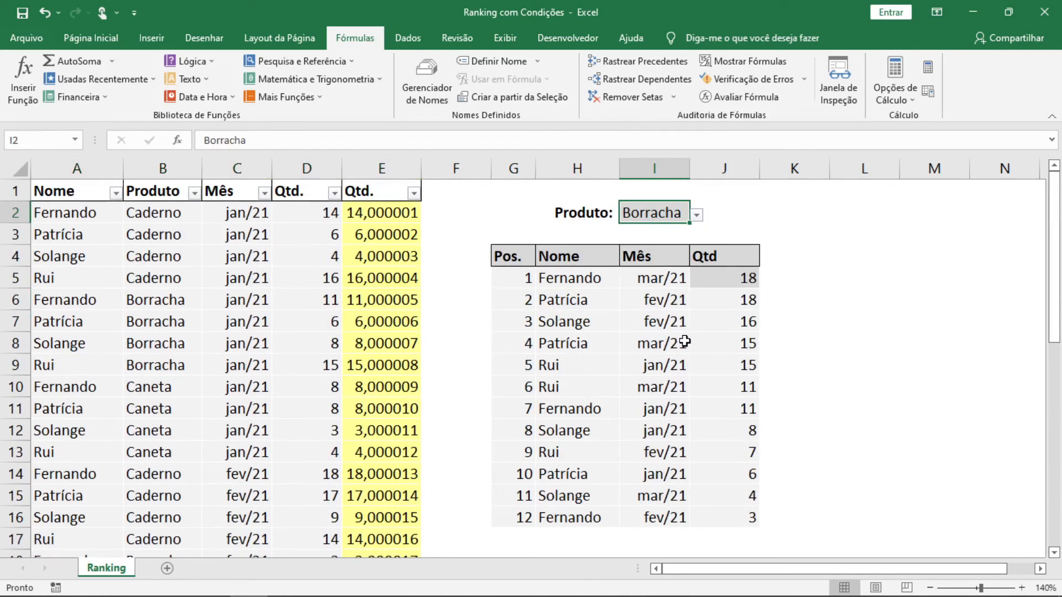
left_click(697, 215)
left_click(663, 257)
left_click(696, 215)
left_click(647, 230)
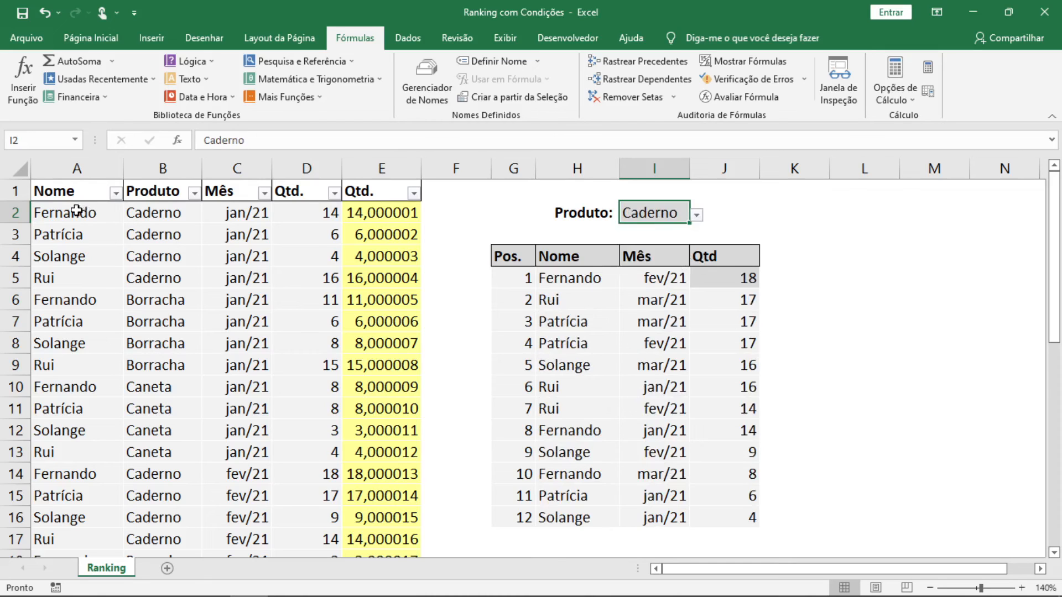
Set the source quantity in D2 to 21 to test how the Caderno ranking updates.
left_click(303, 209)
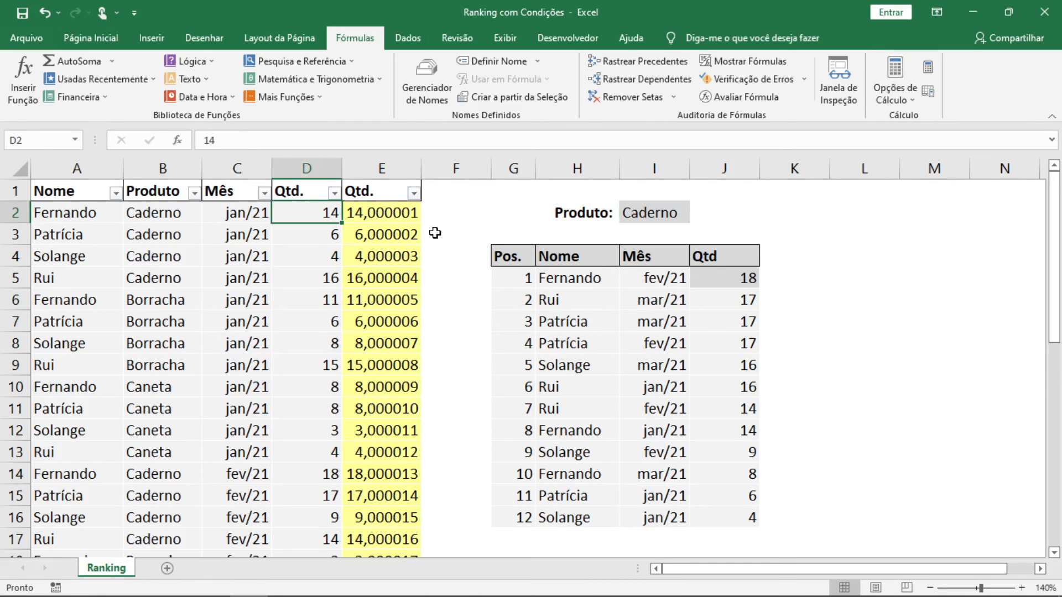
type("21")
key("Return")
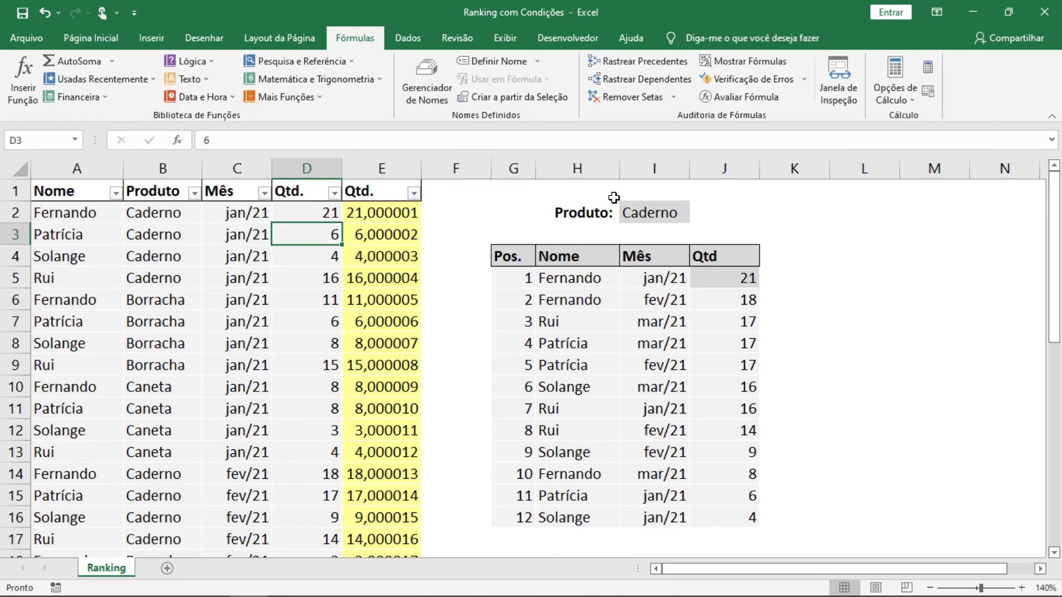
Review the ranking formulas in J6 and I6, the tie-breaking formula in E2 and its source quantity in D2.
left_click(706, 307)
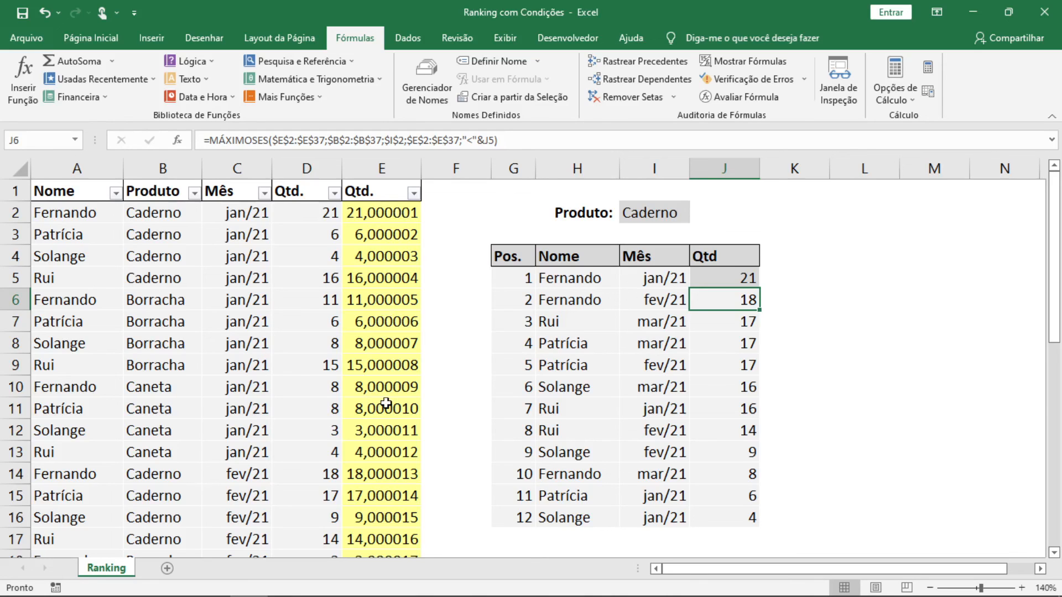
key("Left")
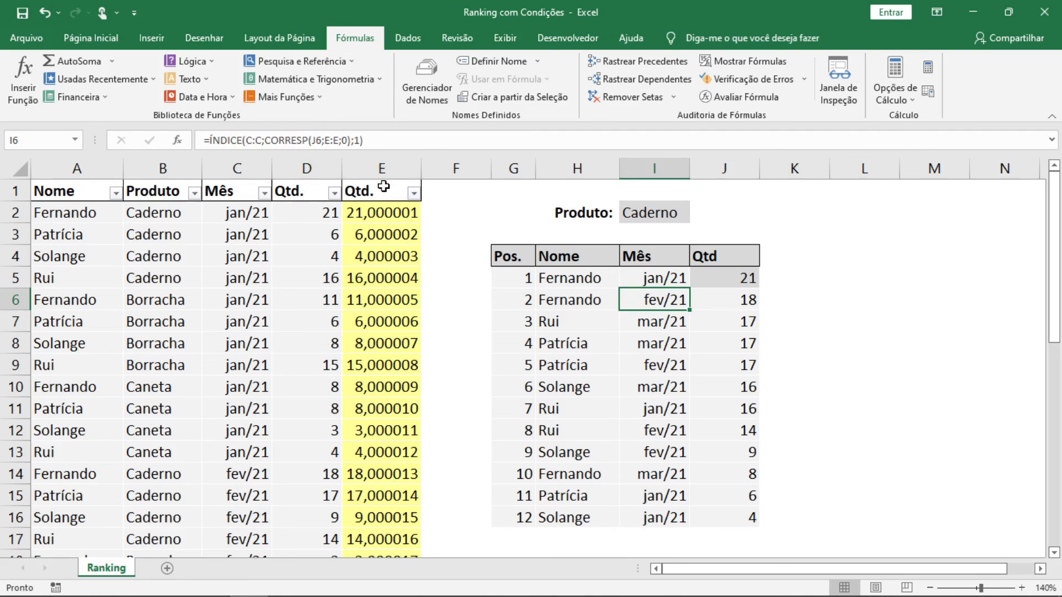
left_click(382, 211)
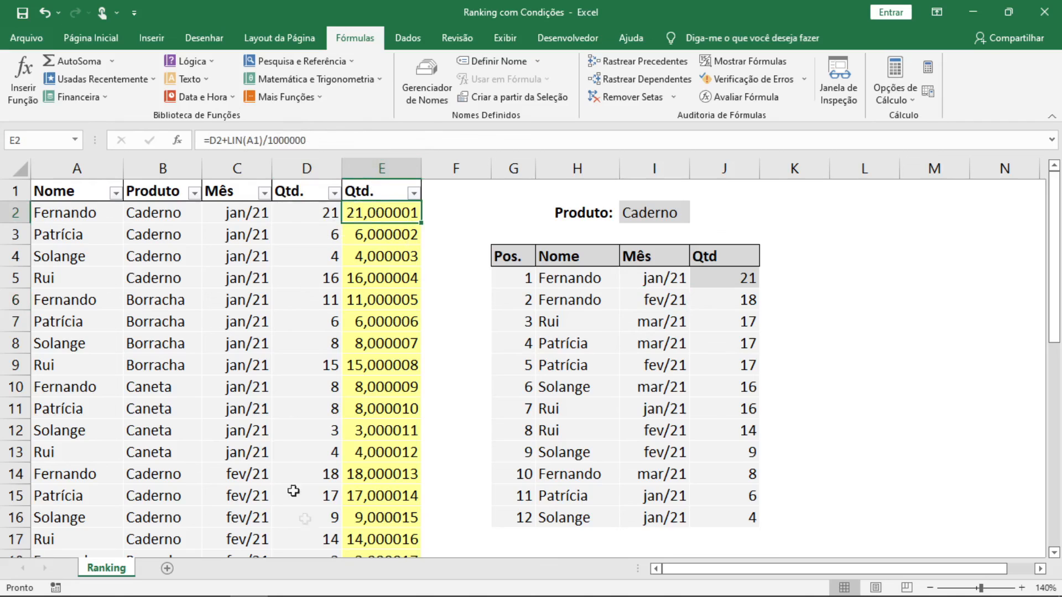
left_click(310, 214)
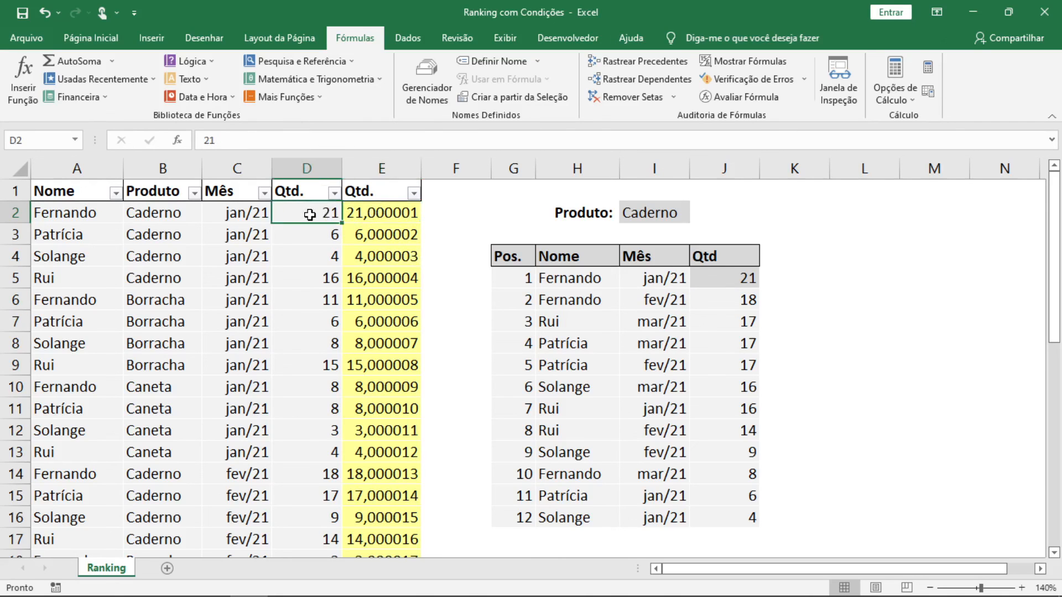